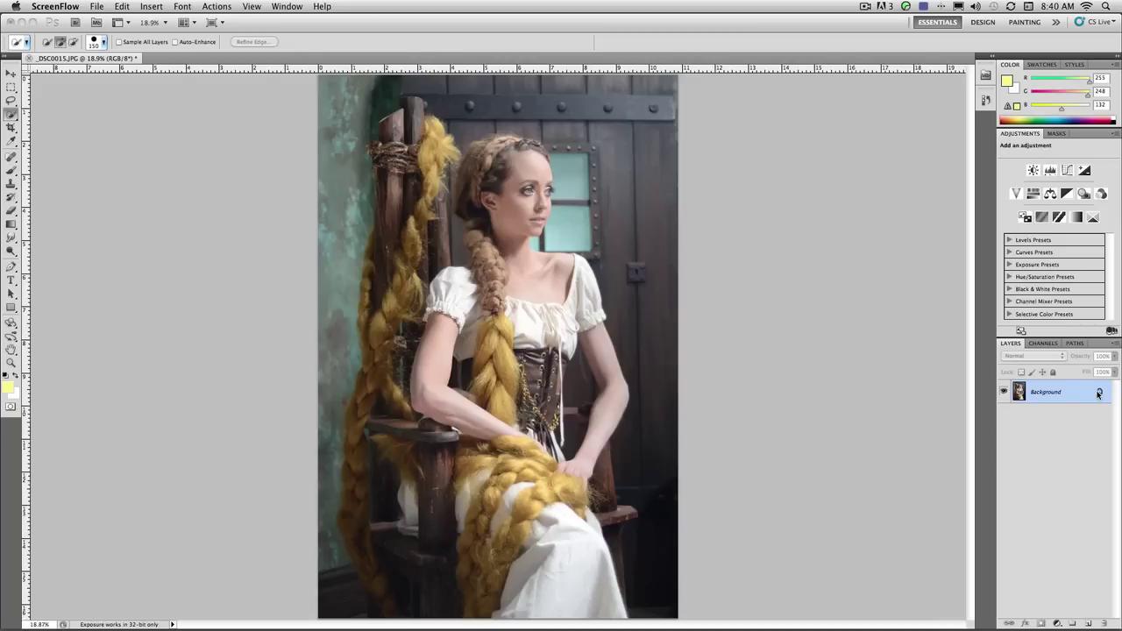
Convert the Background layer to a Smart Object.
right_click(1058, 393)
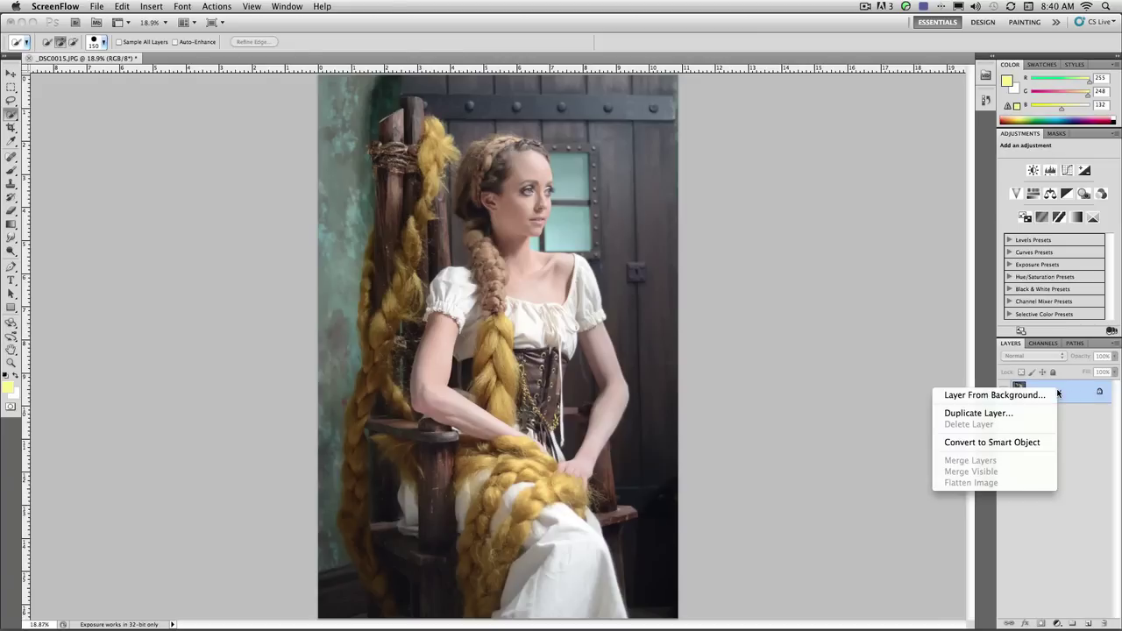
click(1022, 444)
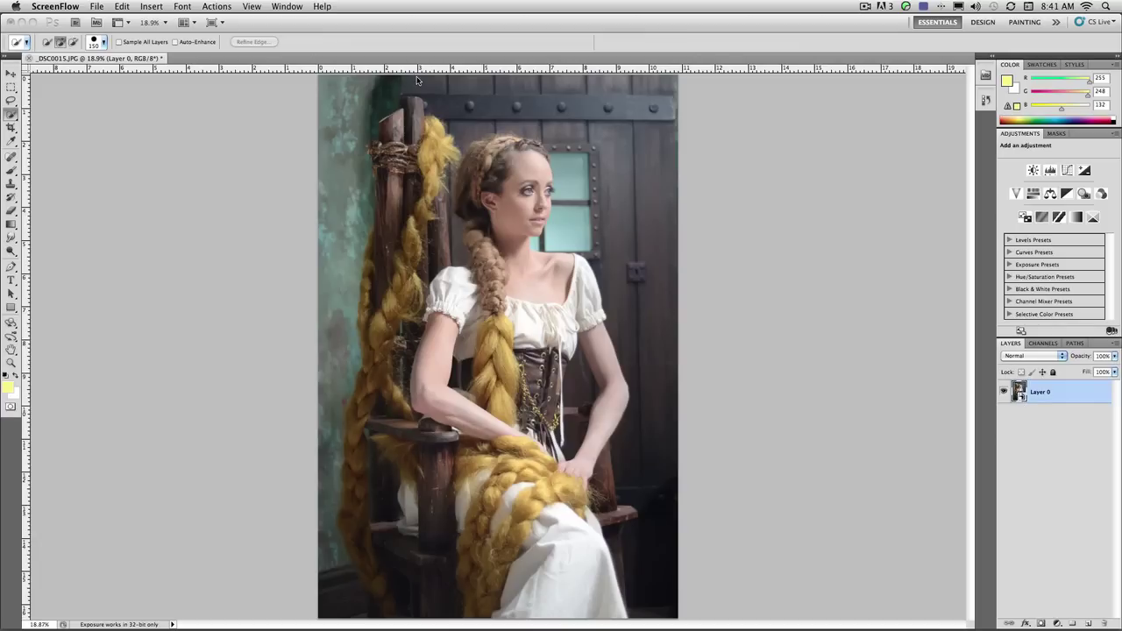
click(277, 21)
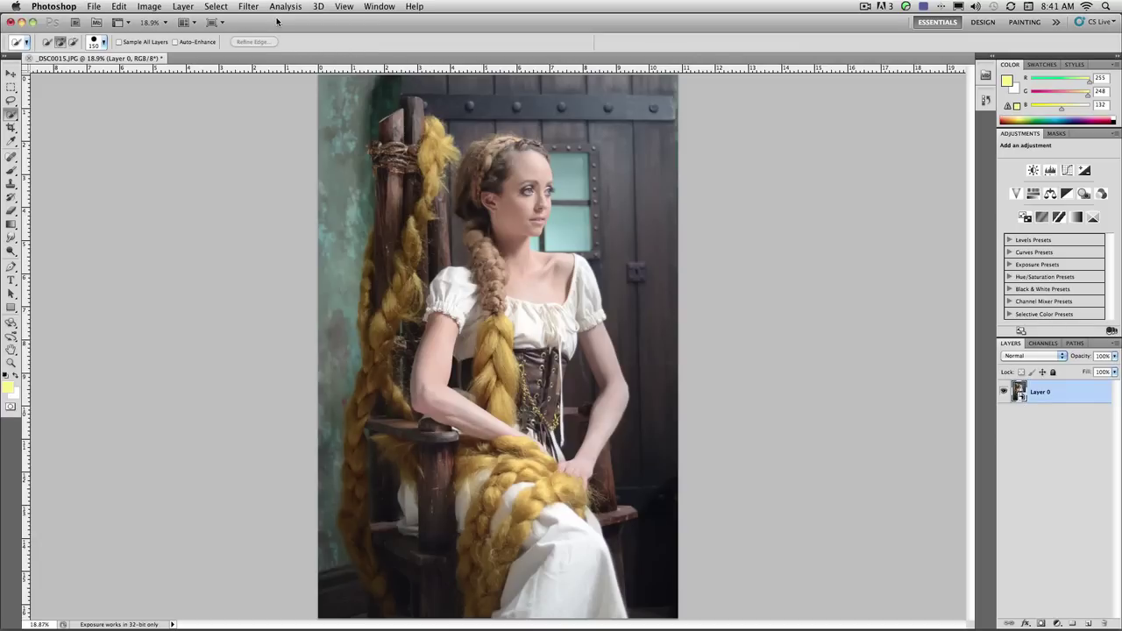
Apply the Artistic Watercolor filter to the portrait with Shadow Intensity 2 and an increased Texture.
click(248, 6)
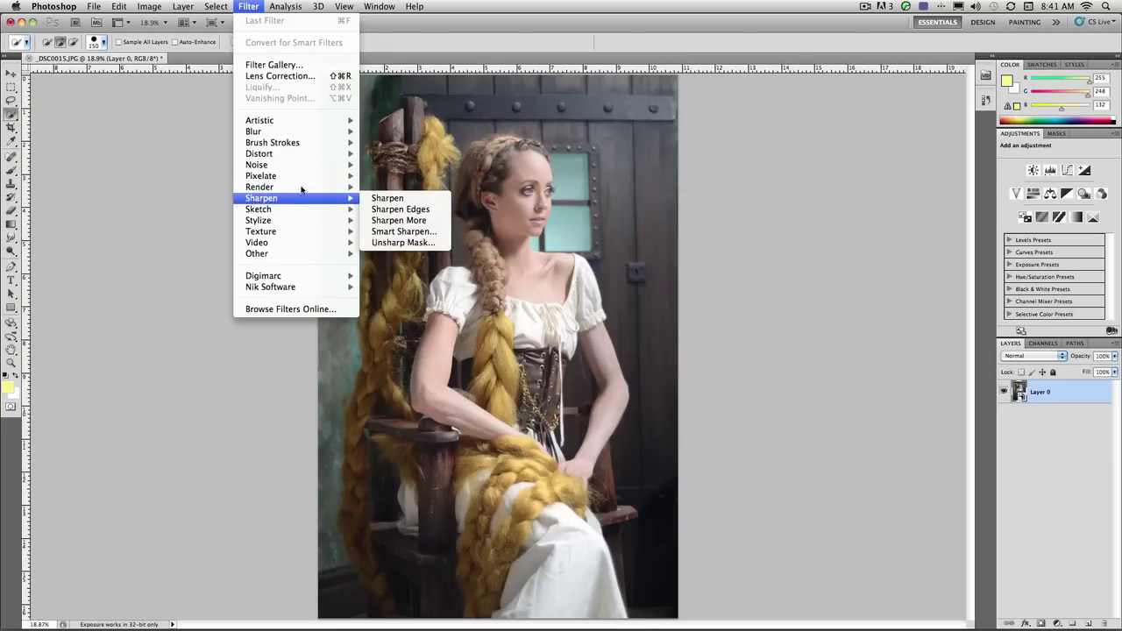
mouse_move(301, 124)
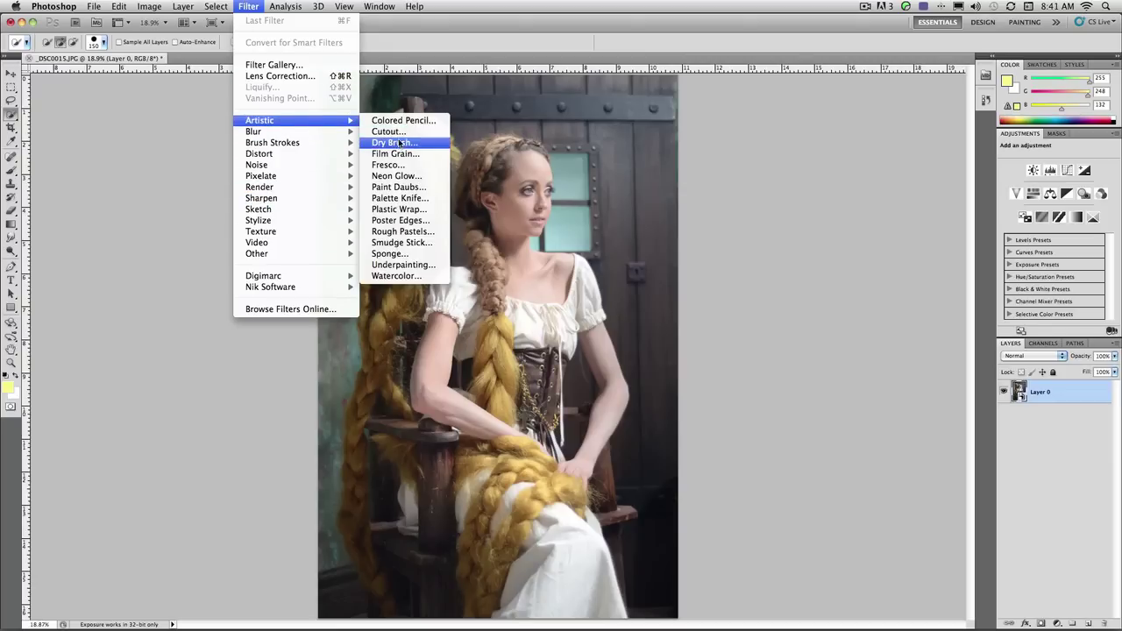
click(419, 277)
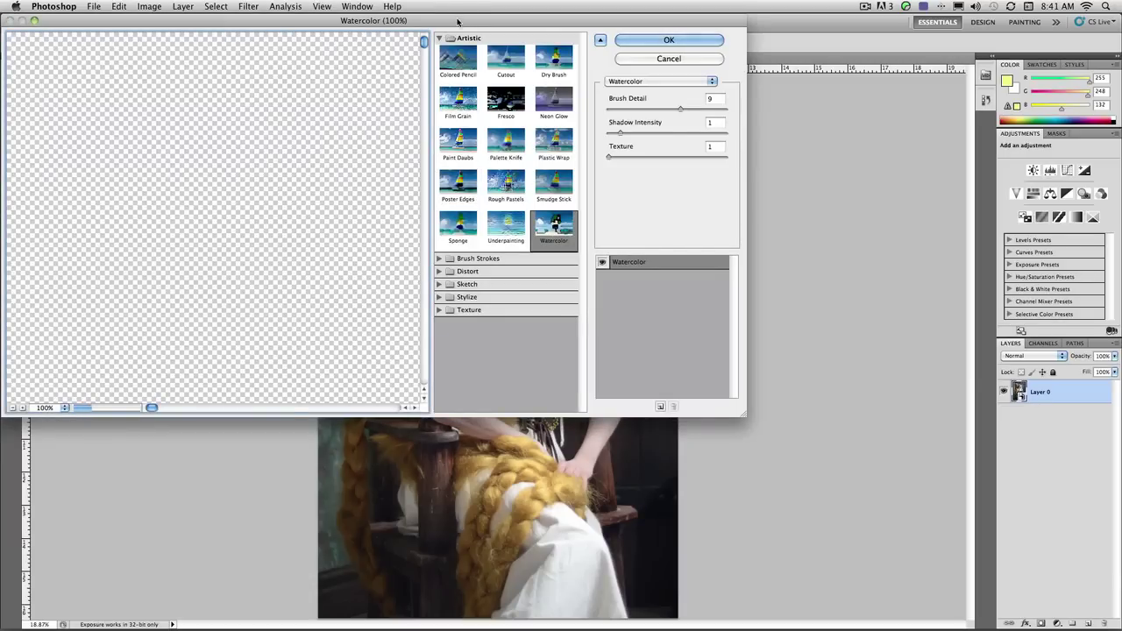
drag(456, 23, 605, 42)
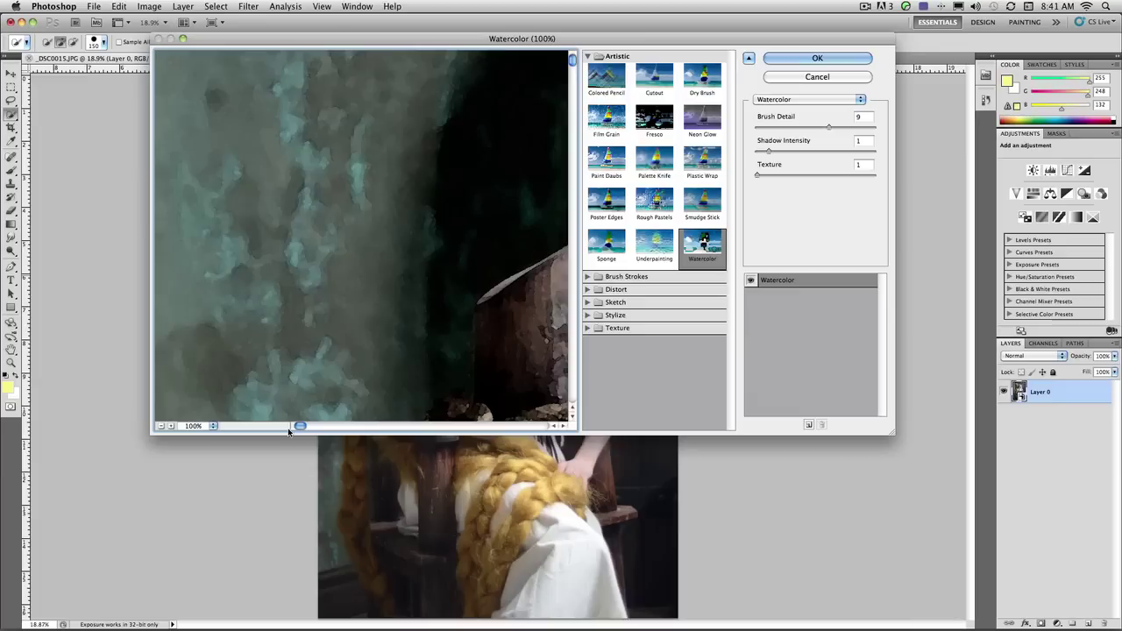
drag(488, 390, 255, 263)
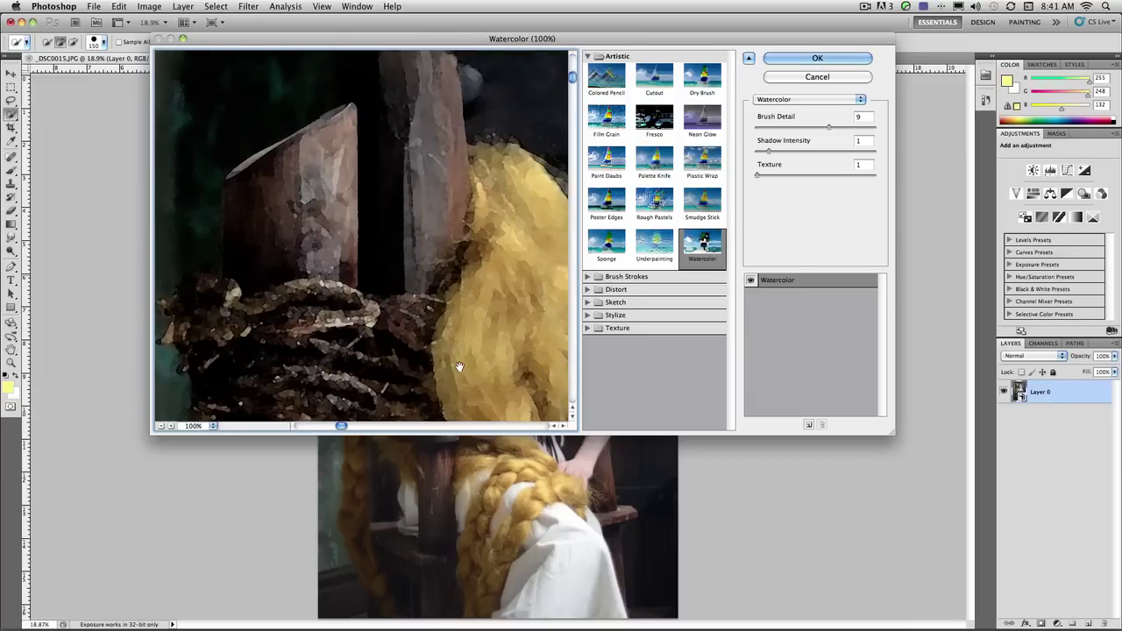
drag(459, 368, 382, 200)
drag(500, 275, 308, 293)
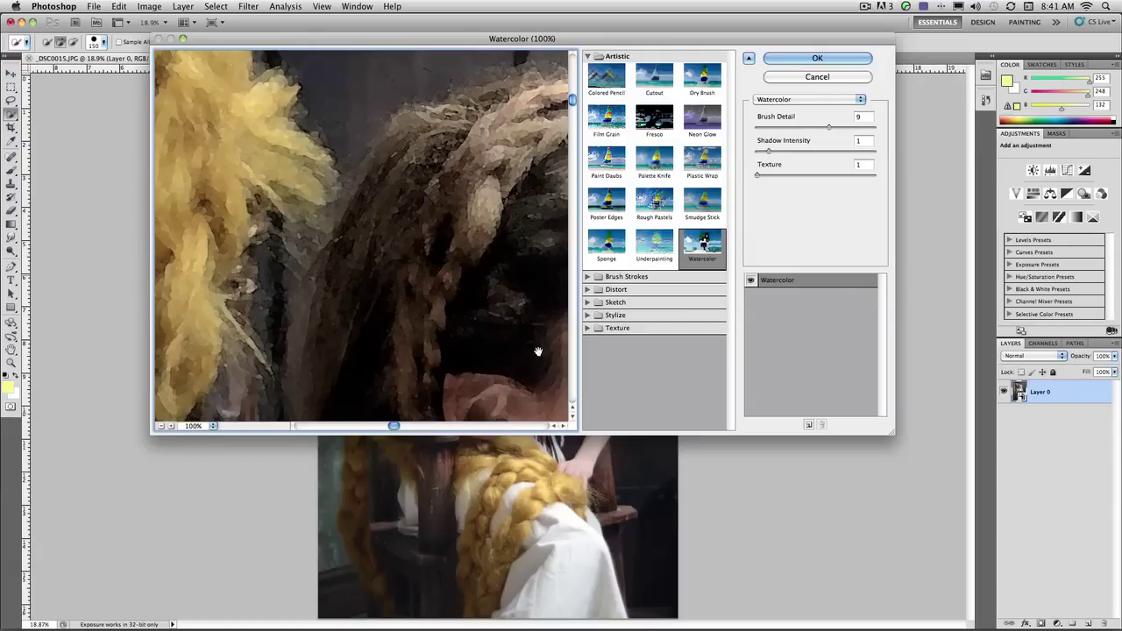
drag(498, 340, 327, 231)
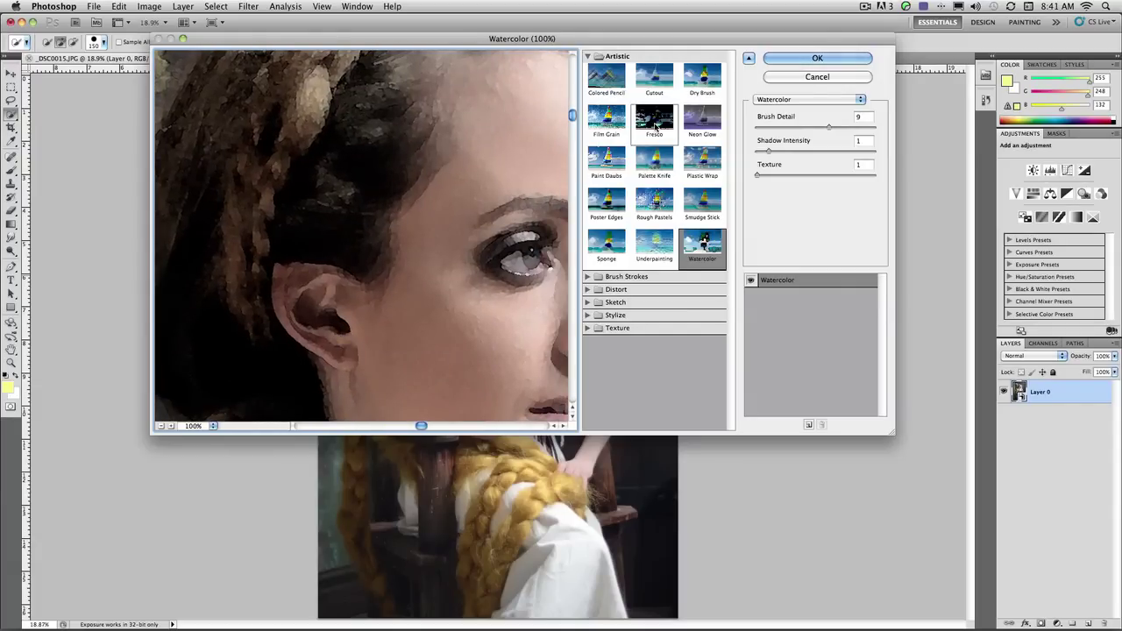
click(776, 151)
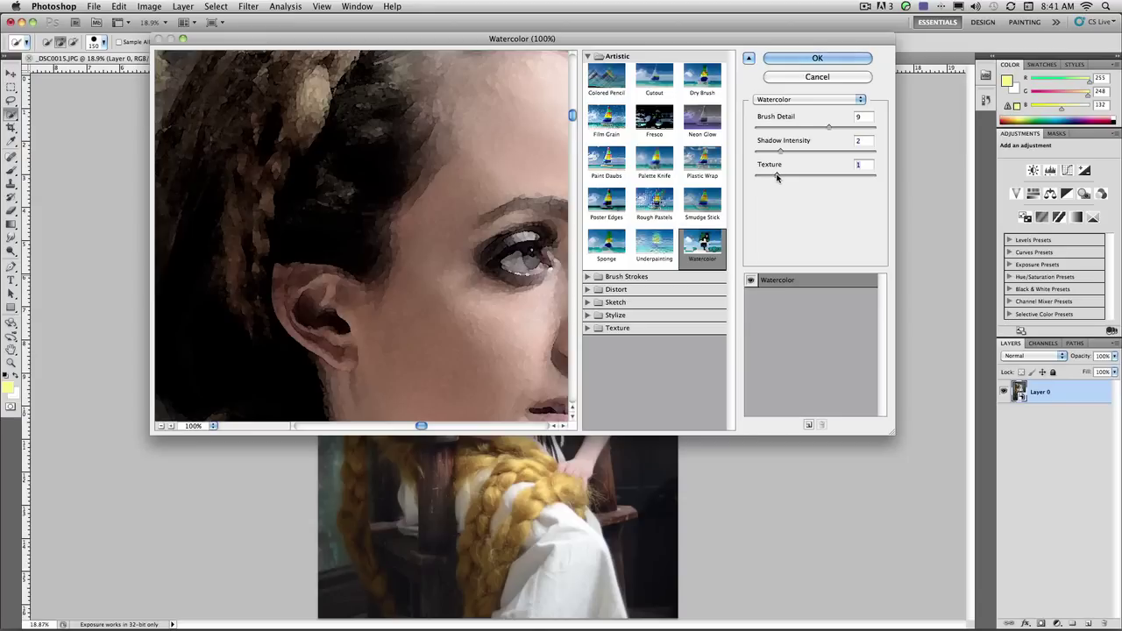
click(777, 176)
click(813, 59)
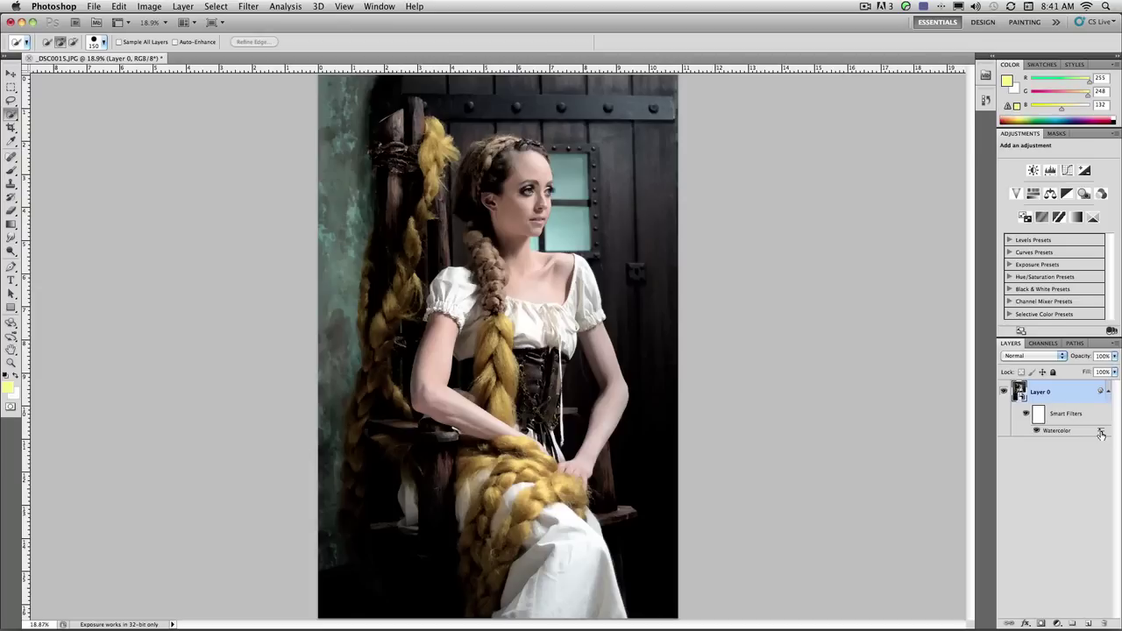
Blend the Watercolor smart filter in Soft Light mode at 60% opacity and compare the image with and without it.
double_click(1100, 433)
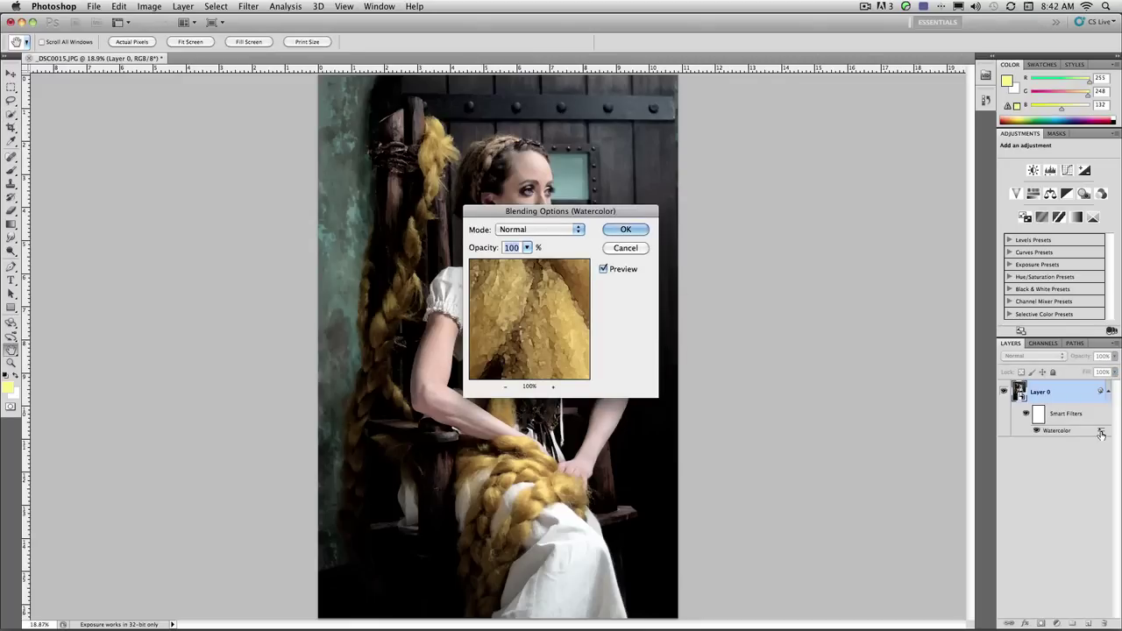
click(537, 232)
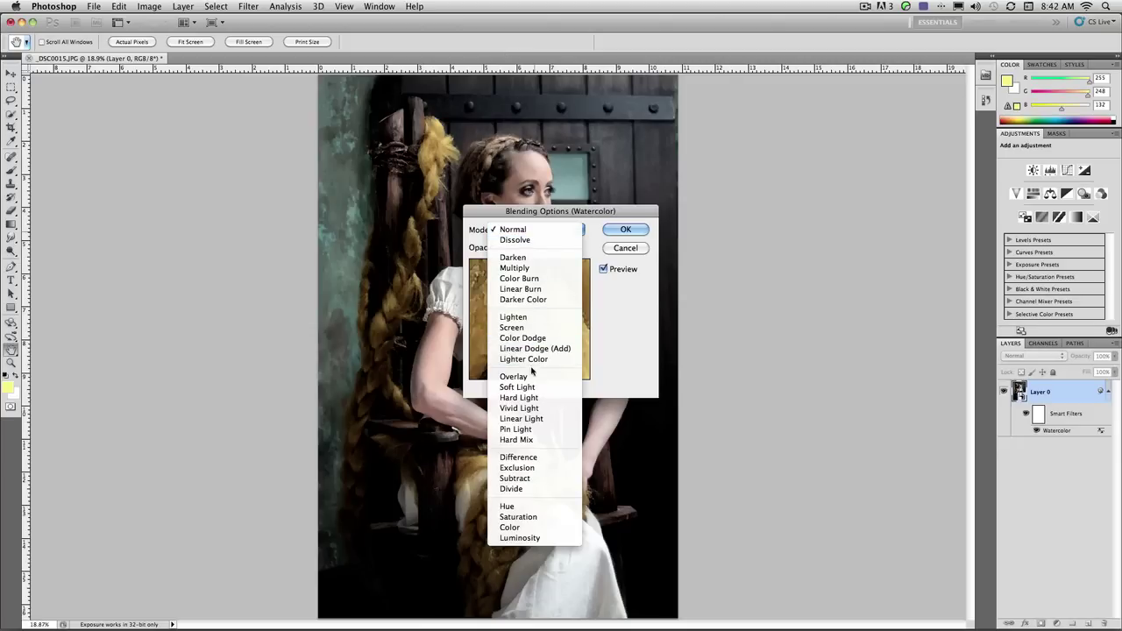
key(Escape)
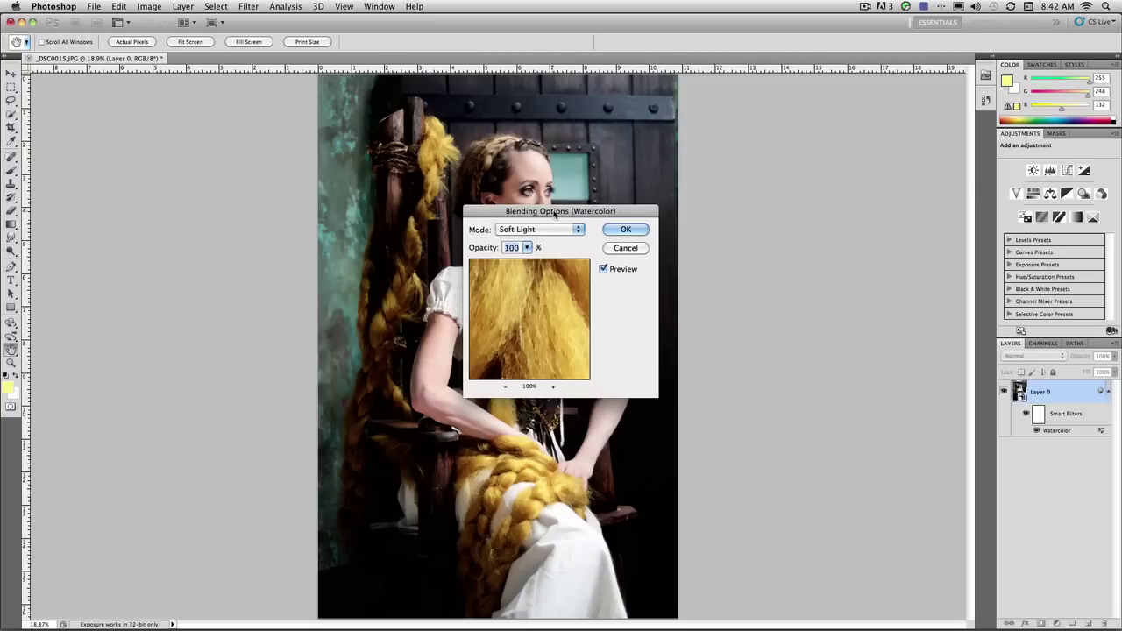
drag(552, 213, 808, 213)
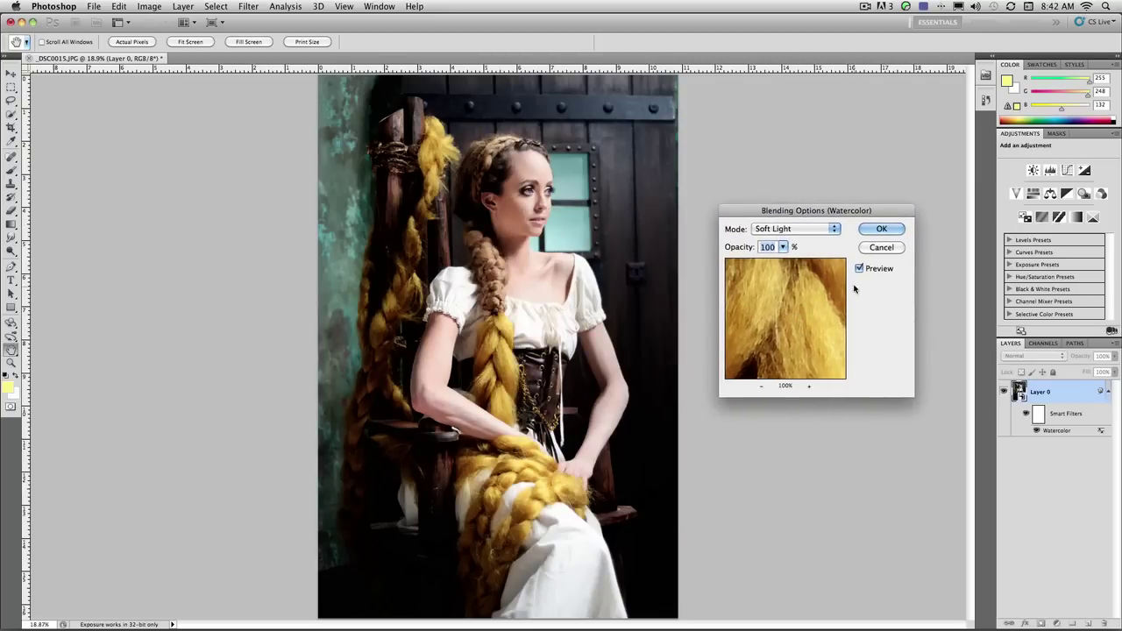
click(783, 248)
mouse_move(782, 247)
mouse_down()
mouse_move(781, 263)
mouse_move(762, 263)
mouse_up()
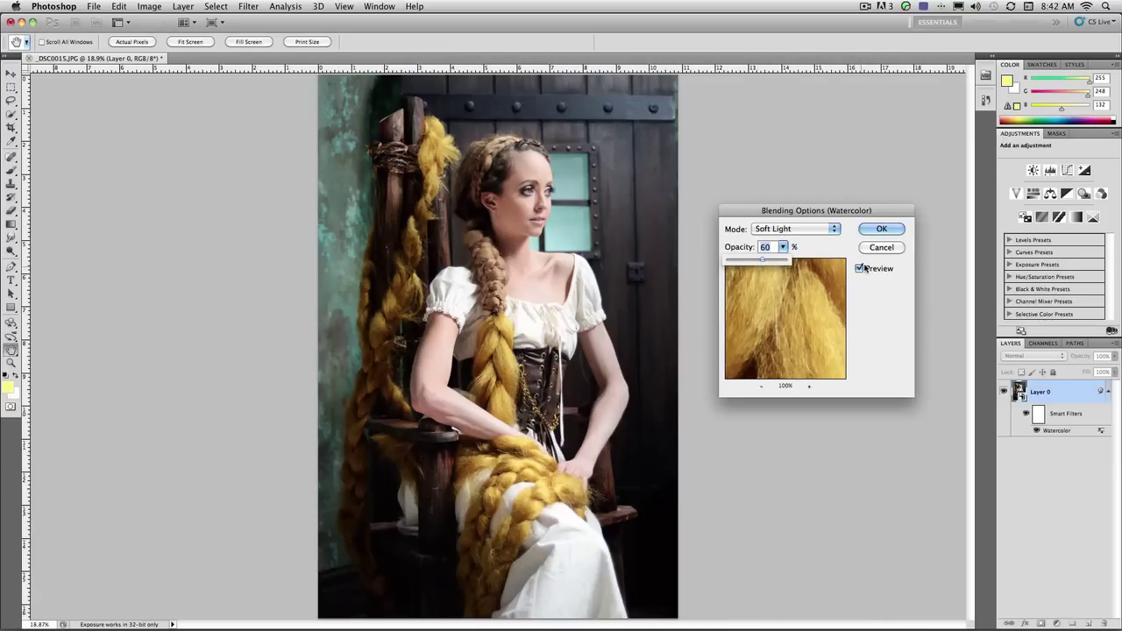
click(881, 229)
key(w)
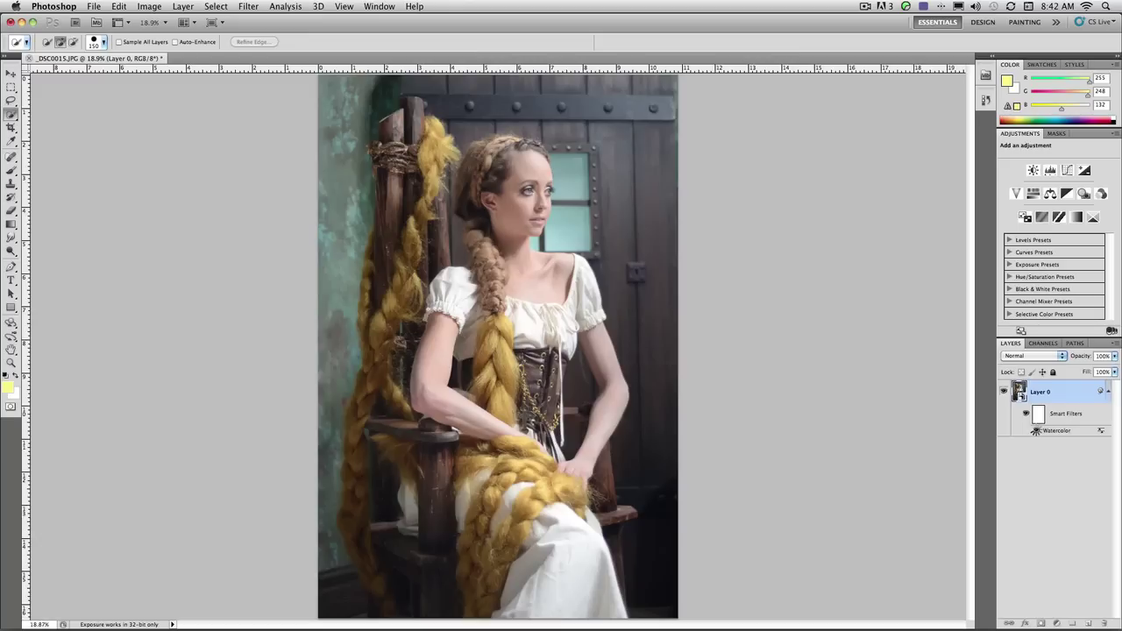
click(1036, 431)
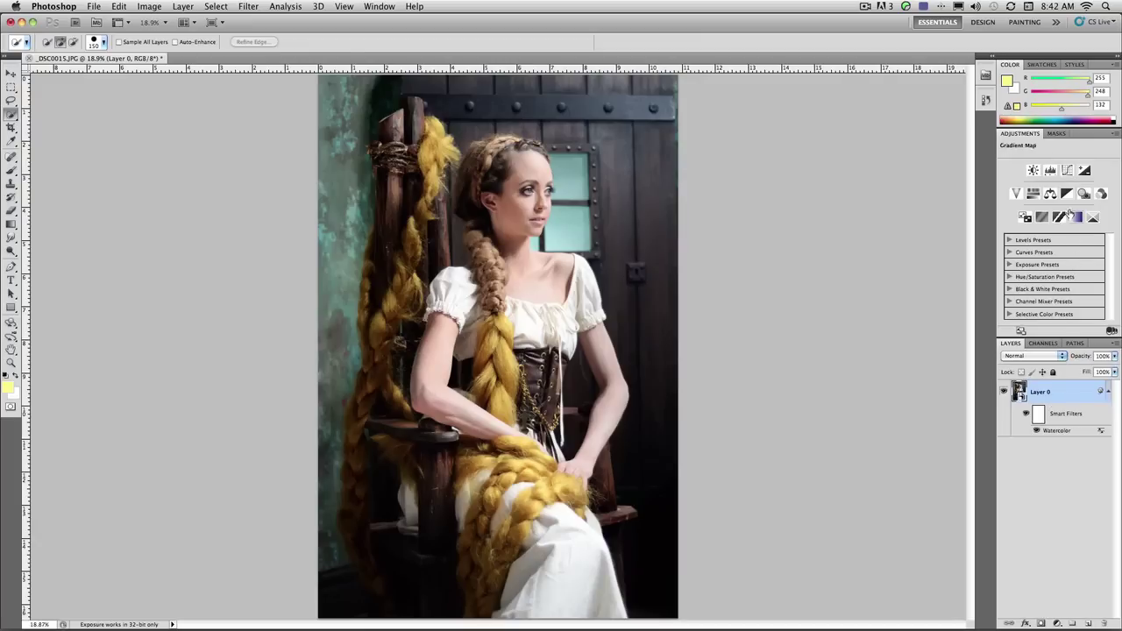
Add a Black & White adjustment layer and tune it on the image to Magentas 16, Reds 66 and Yellows 117.
click(1066, 193)
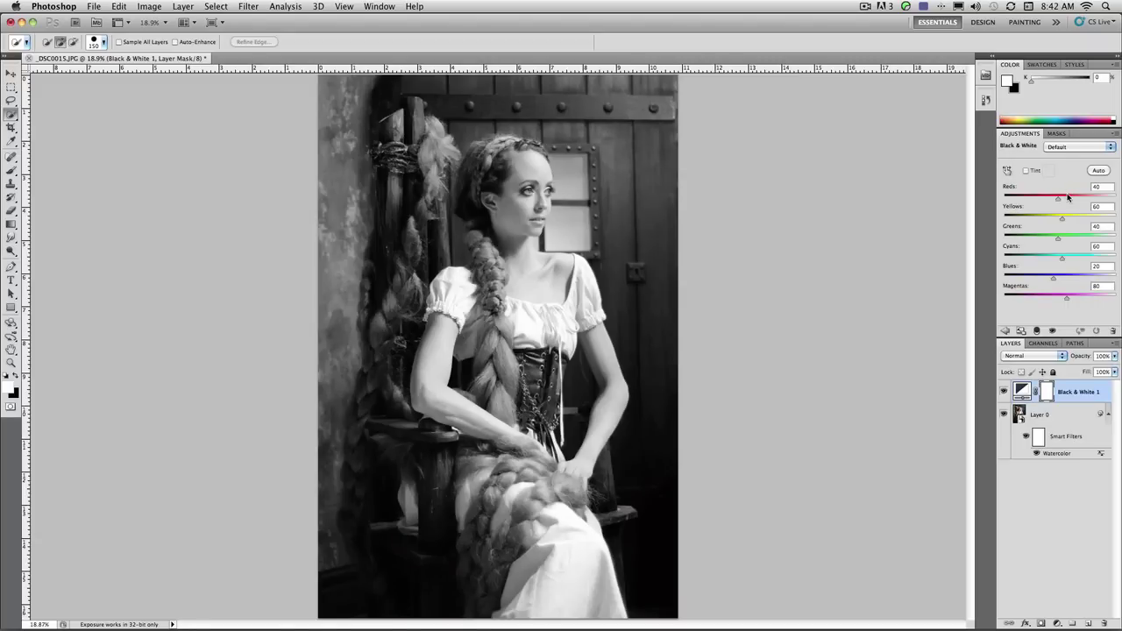
click(1006, 172)
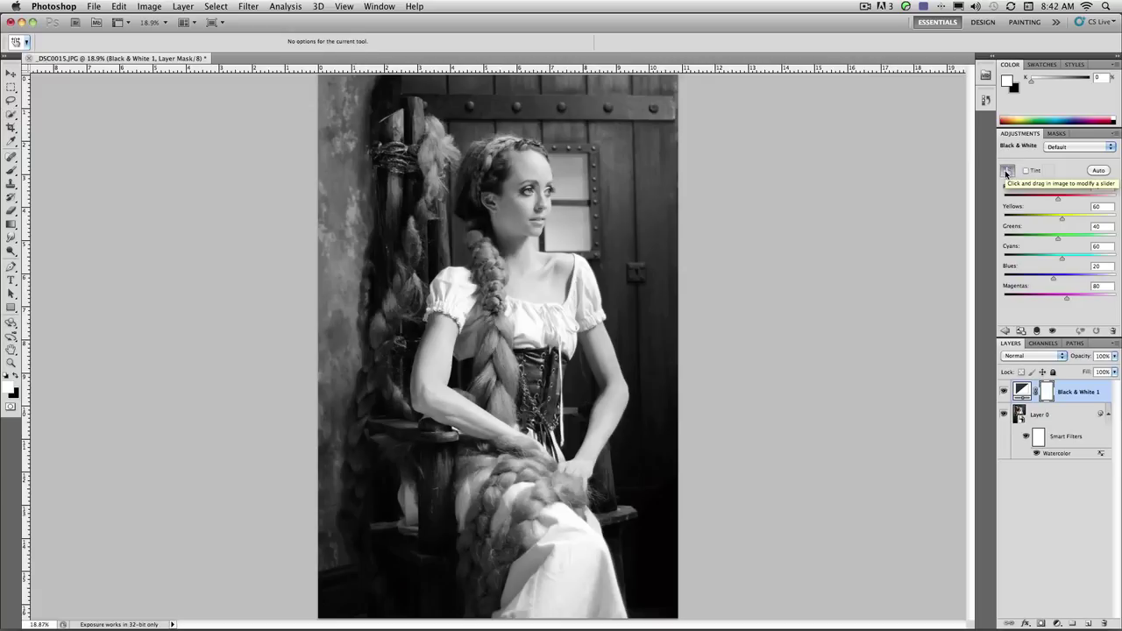
drag(657, 178, 617, 180)
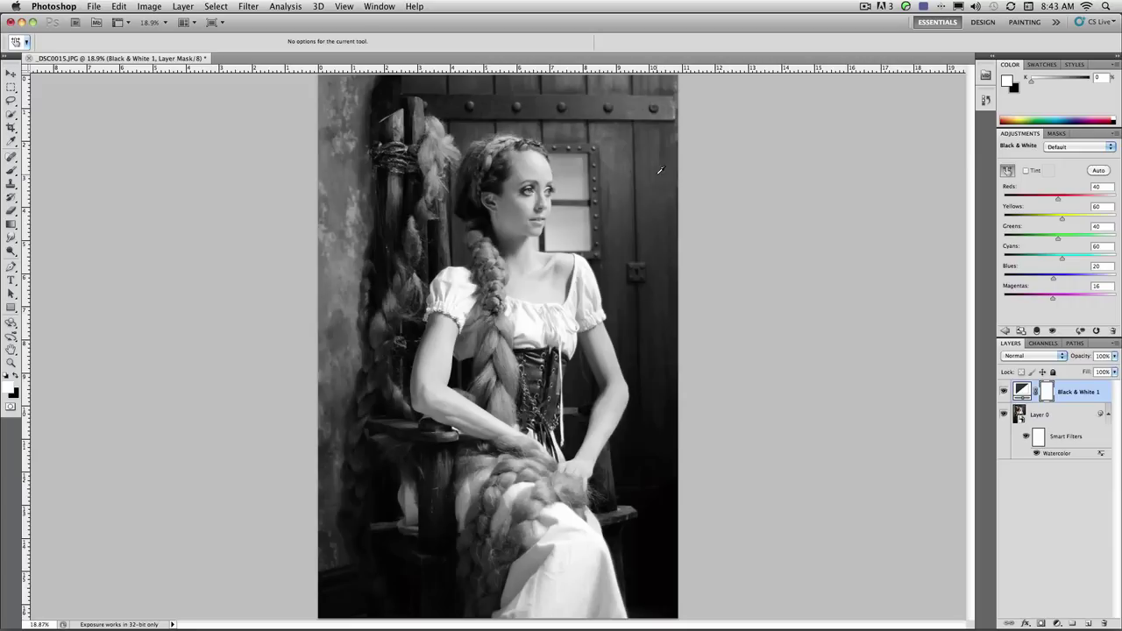
mouse_move(531, 165)
mouse_down()
mouse_move(575, 173)
mouse_move(487, 172)
mouse_move(546, 173)
mouse_move(535, 163)
mouse_up()
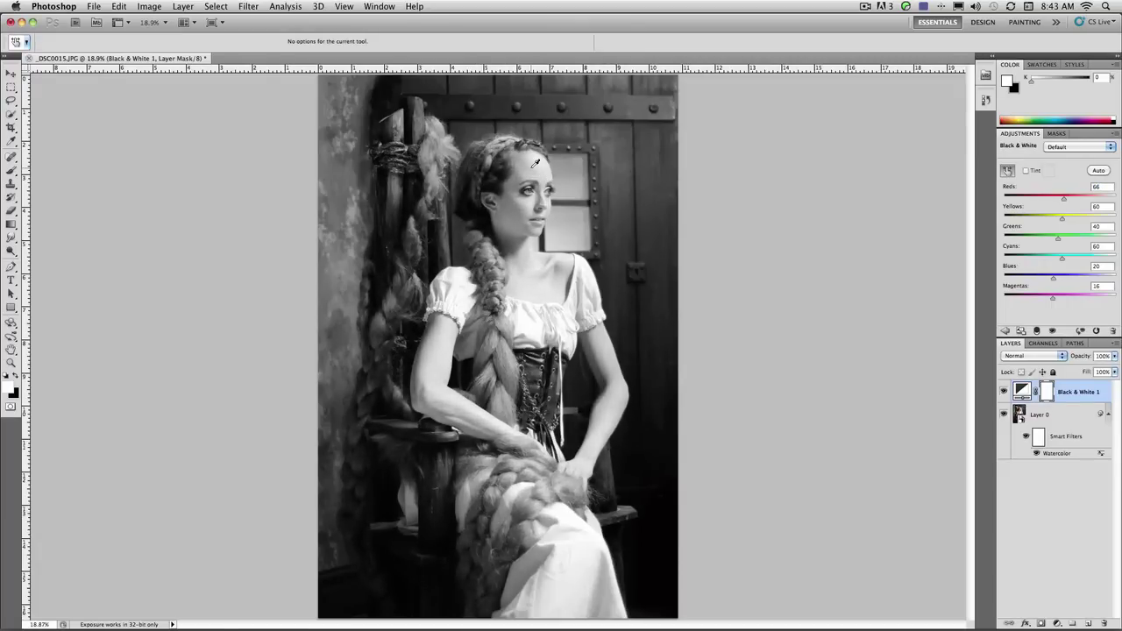
drag(411, 248, 433, 255)
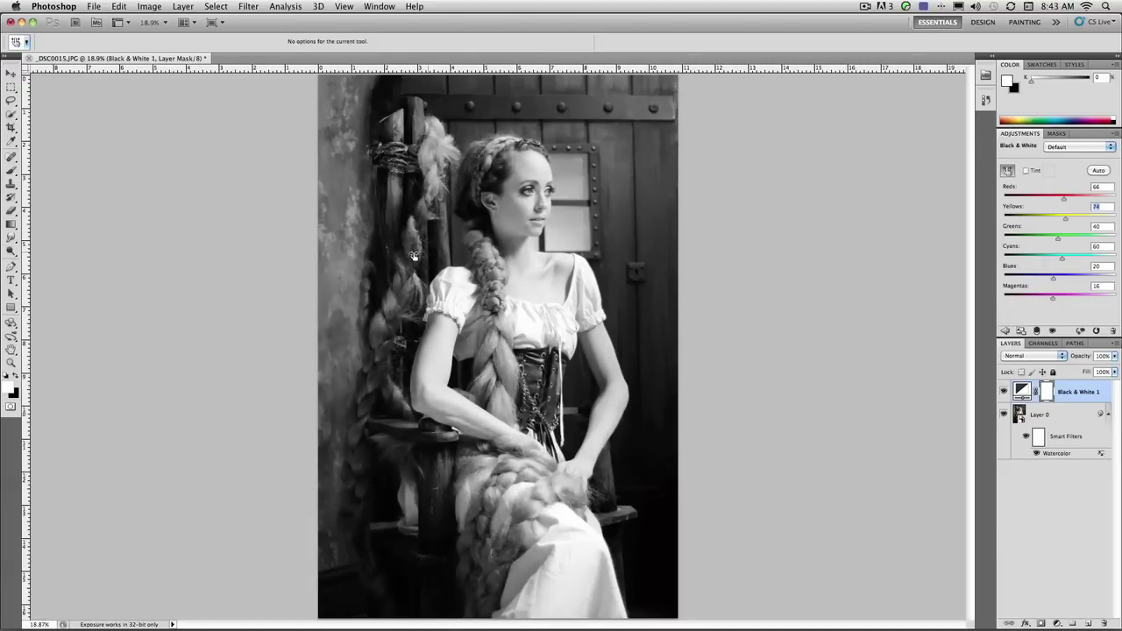
mouse_move(433, 255)
mouse_down()
mouse_move(404, 255)
mouse_move(442, 255)
mouse_up()
Darken the wall's tones to Cyans -134 and Greens 8, and raise Reds to 156 in the Black & White adjustment.
drag(354, 189, 259, 205)
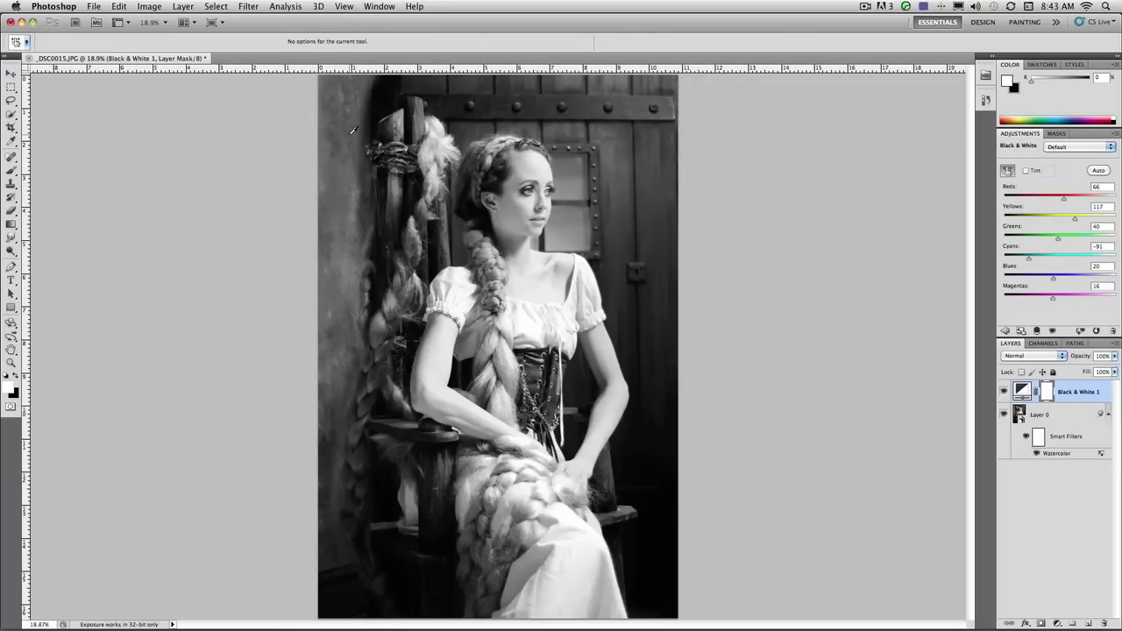
mouse_move(353, 130)
mouse_down()
mouse_move(330, 140)
mouse_move(354, 130)
mouse_up()
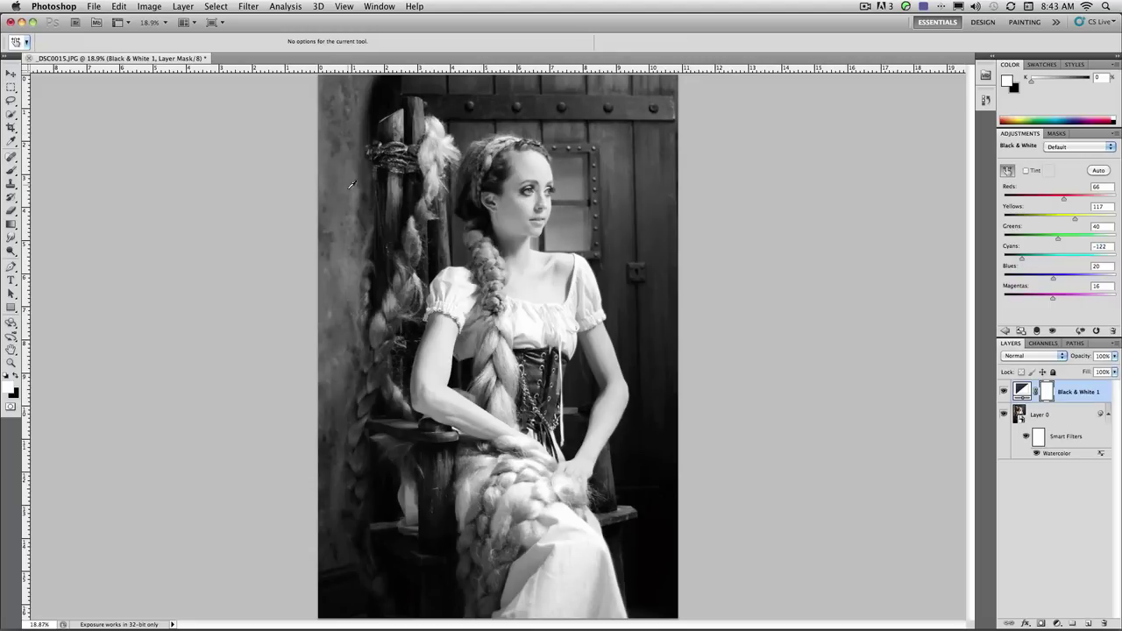
drag(330, 234, 333, 258)
drag(434, 533, 491, 527)
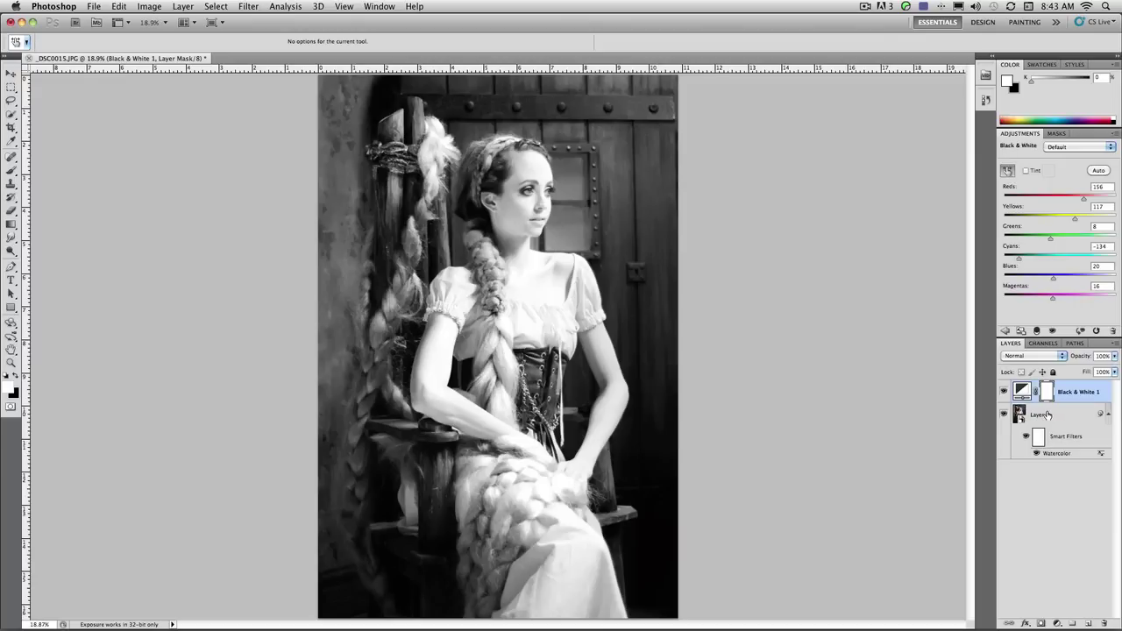
Cycle the Black & White layer through the darkening and lightening blend modes until it is set to Overlay.
click(12, 75)
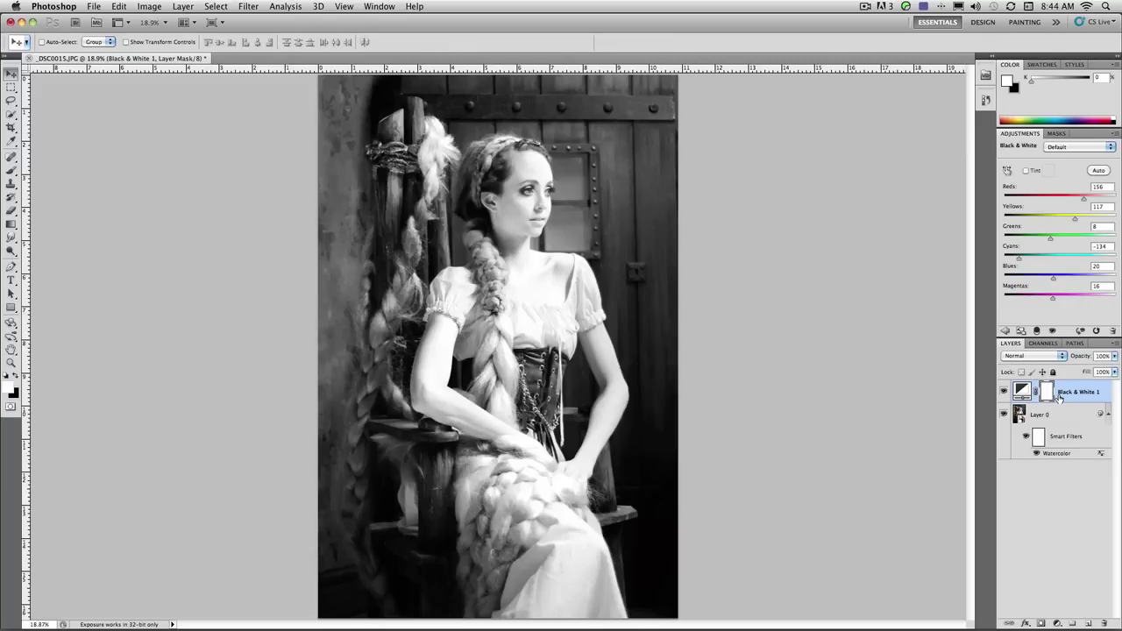
key(shift+plus)
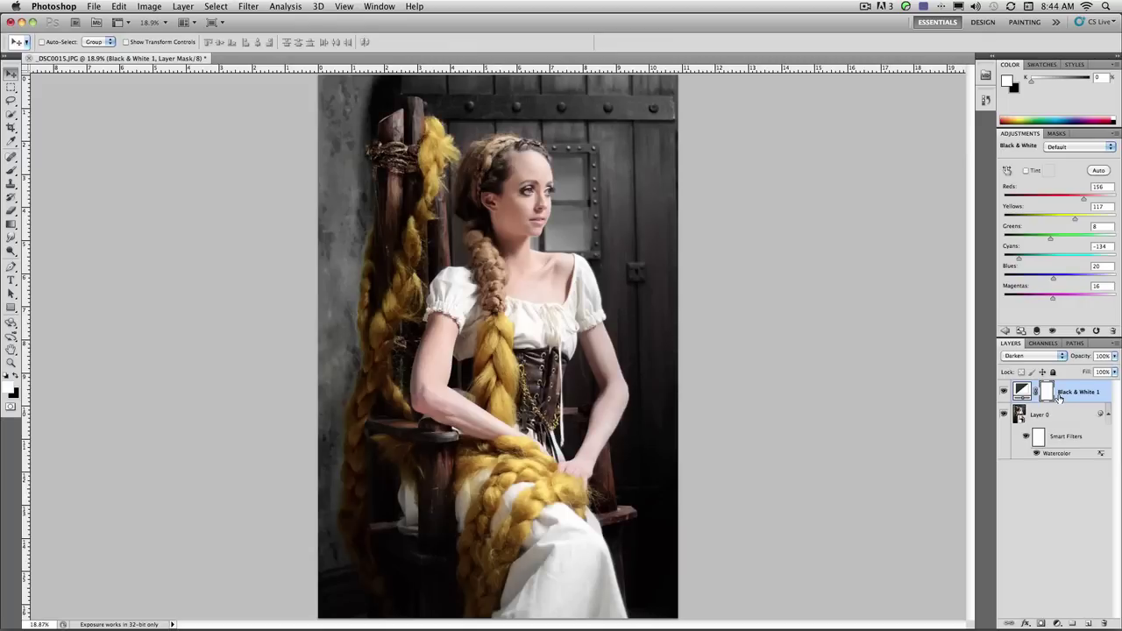
key(shift+plus)
key(shift+plus)
key(shift+plus)
key(shift+plus)
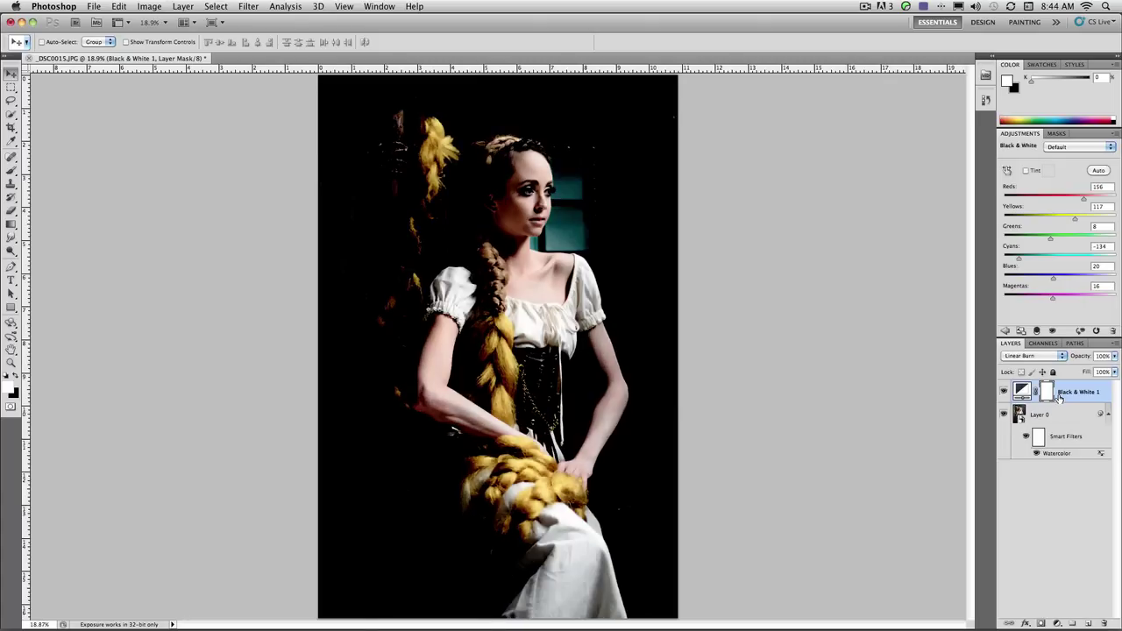
key(shift+plus)
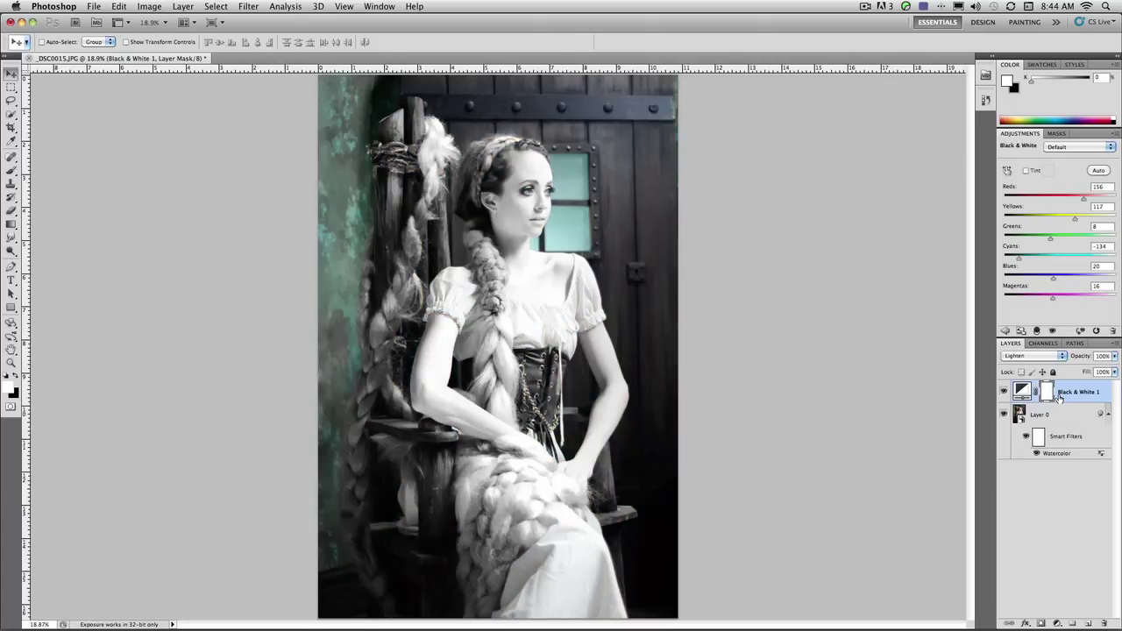
key(shift+minus)
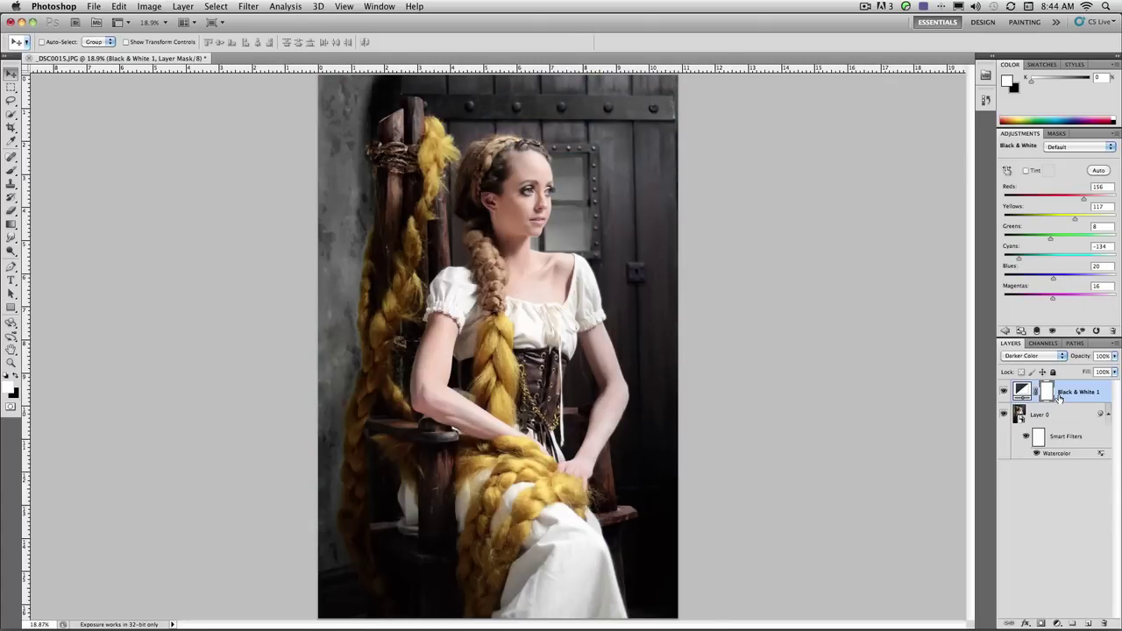
key(shift+plus)
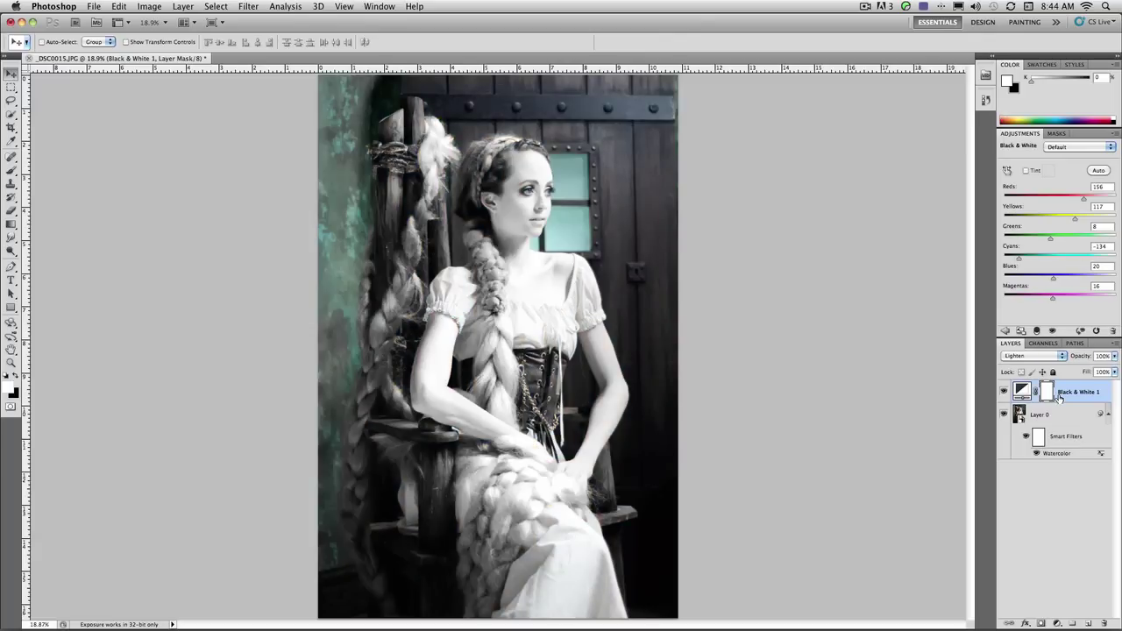
key(shift+plus)
key(shift+plus)
key(shift+plus)
key(shift+plus)
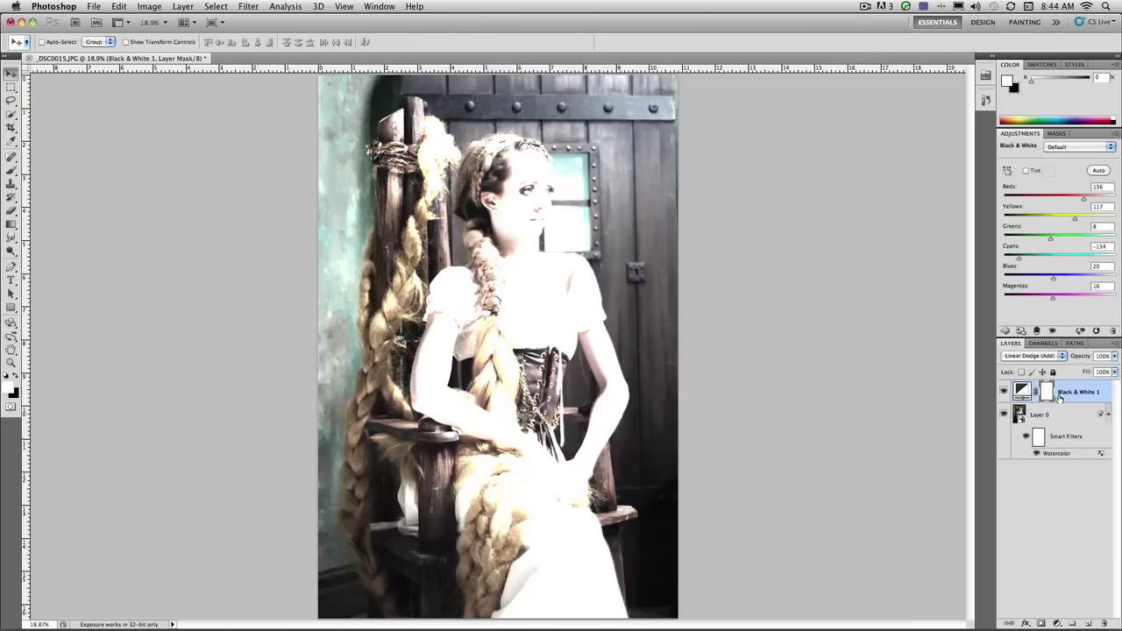
key(shift+plus)
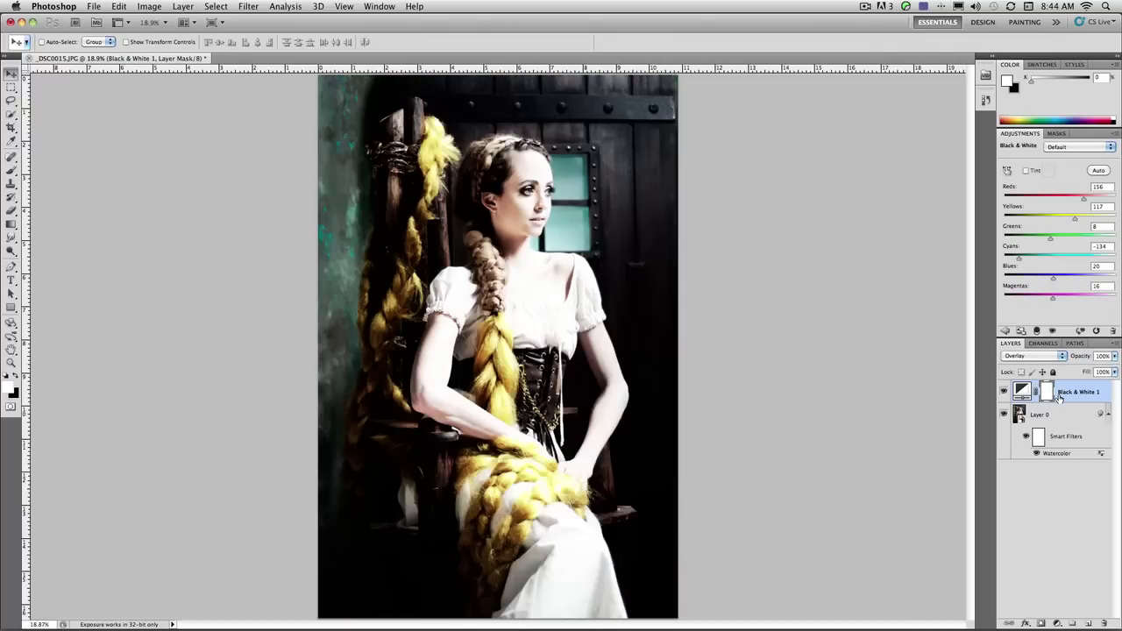
Cycle the Black & White layer through the remaining blend modes, settling on Darken at 80% opacity.
key(shift+plus)
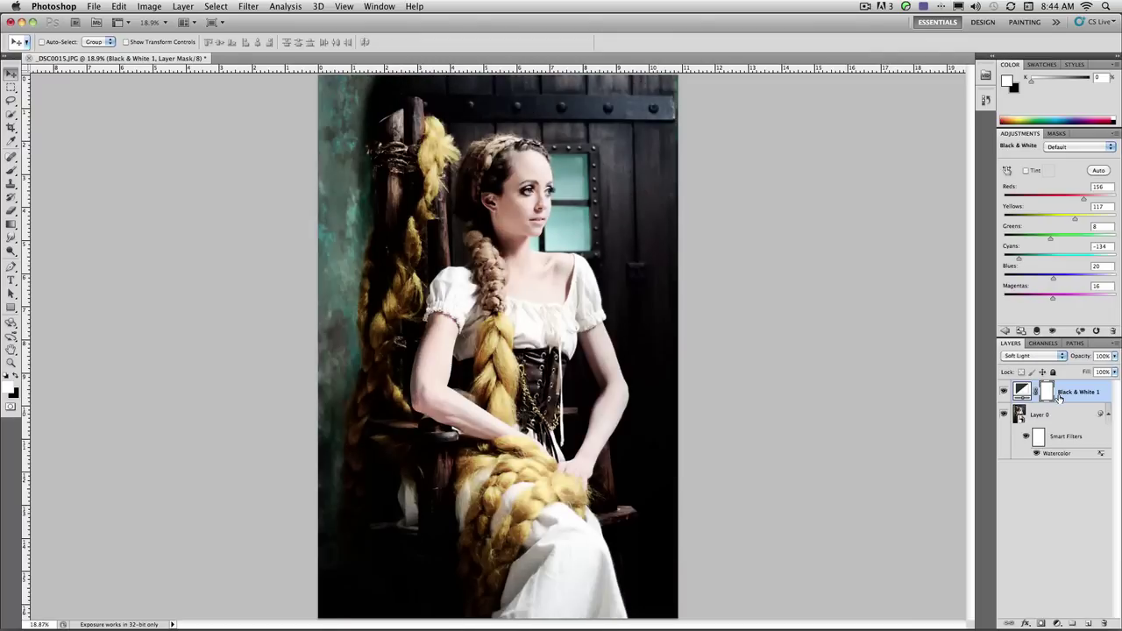
key(shift+plus)
key(shift+plus)
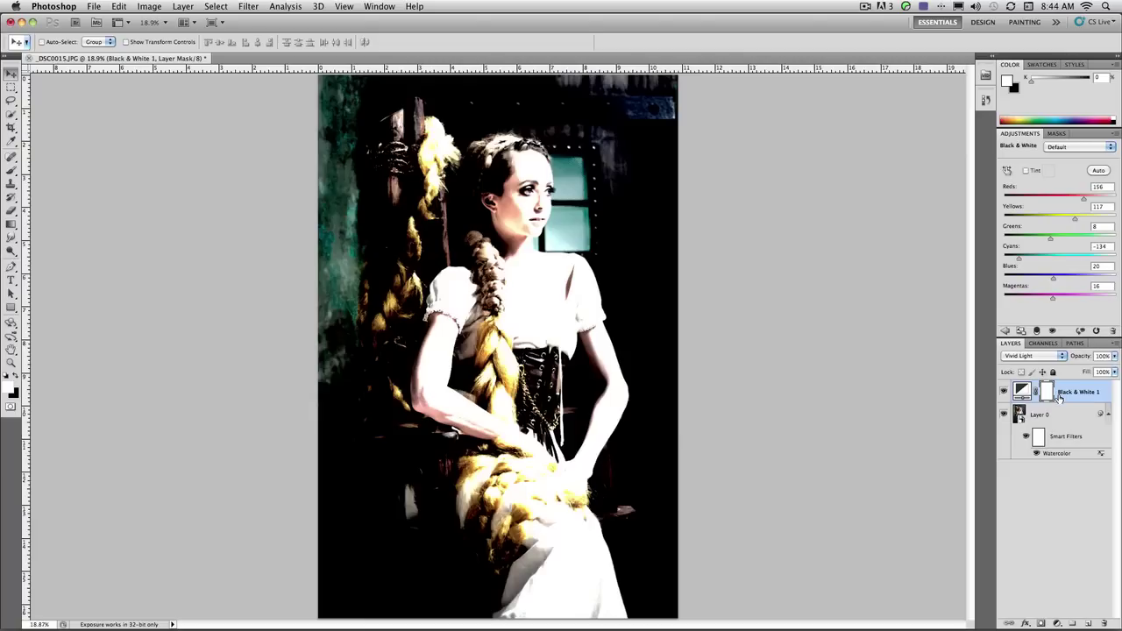
key(shift+plus)
key(shift+plus)
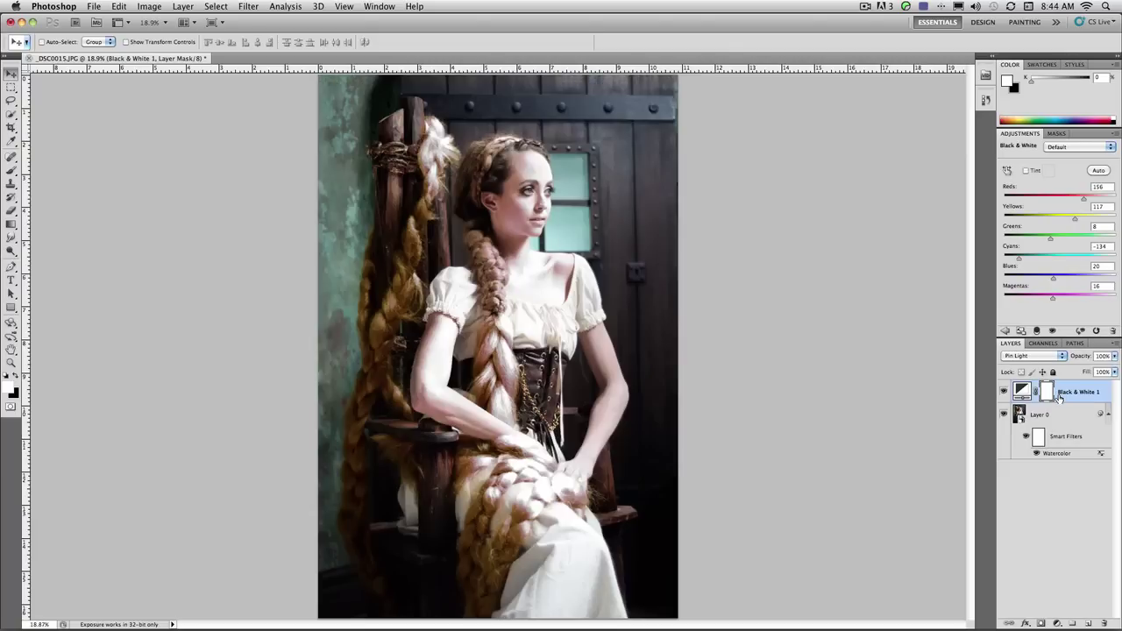
key(shift+plus)
key(shift+plus)
key(shift+plus)
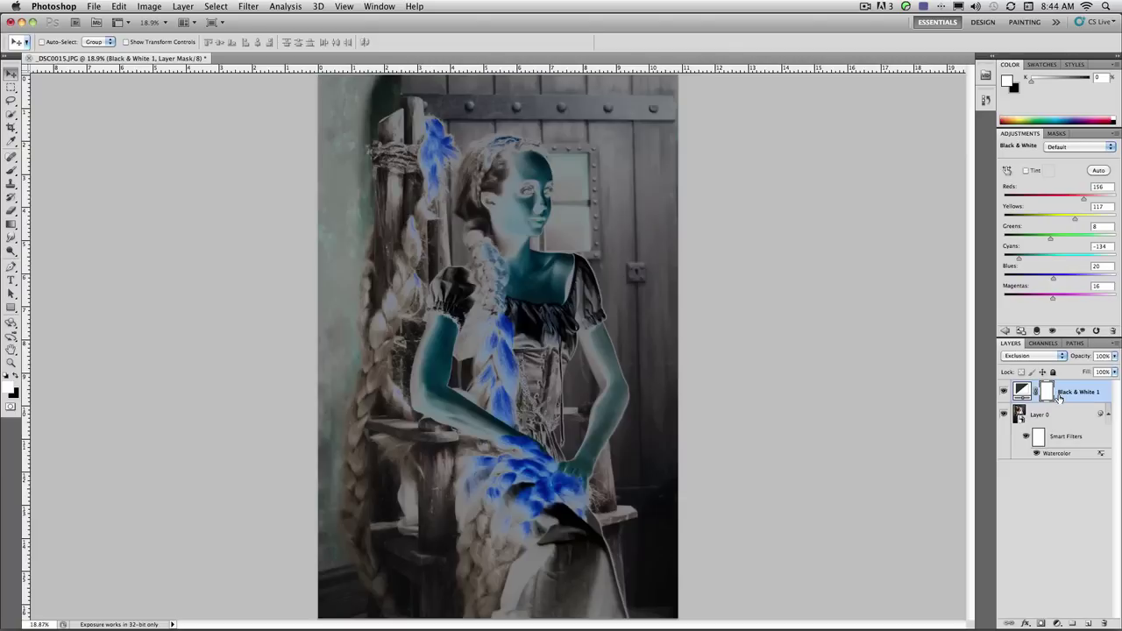
key(shift+plus)
key(shift+plus)
key(shift+plus)
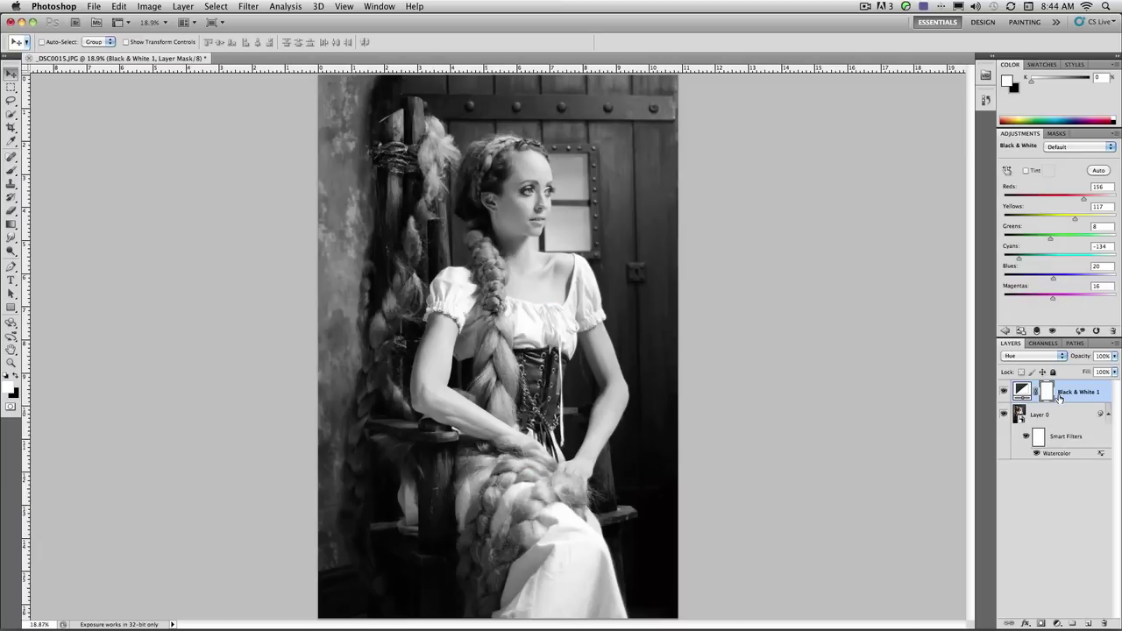
key(shift+plus)
key(shift+plus)
key(shift+plus)
key(shift+plus)
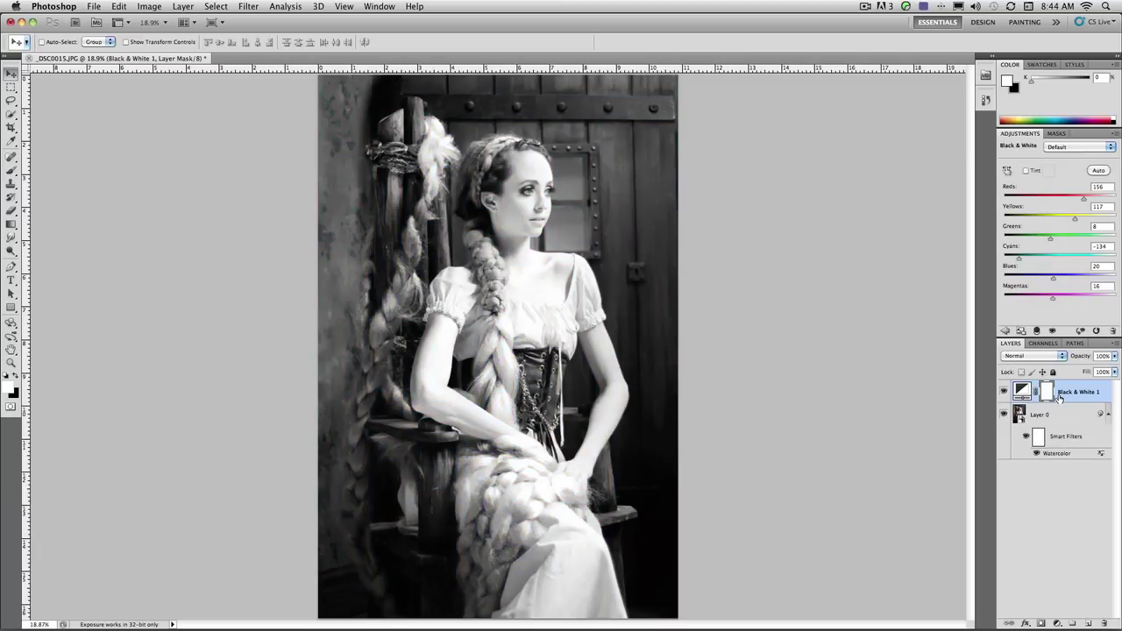
key(shift+plus)
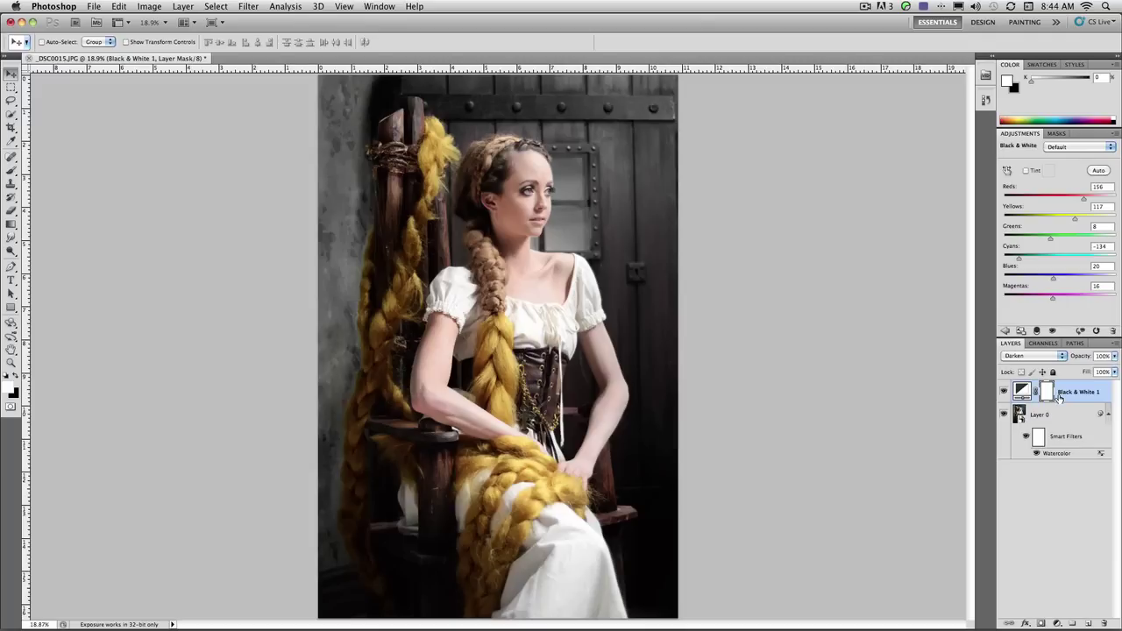
key(8)
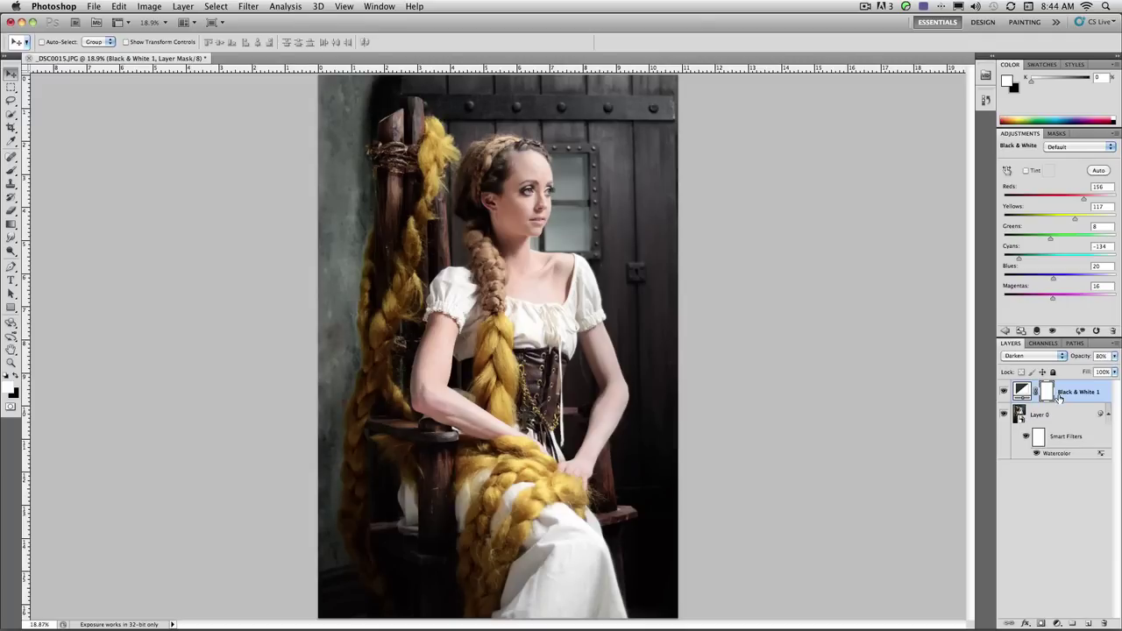
Duplicate the Black & White adjustment layer, try the darkening blend modes on the copy and set it to Multiply at 50% opacity.
key(super+j)
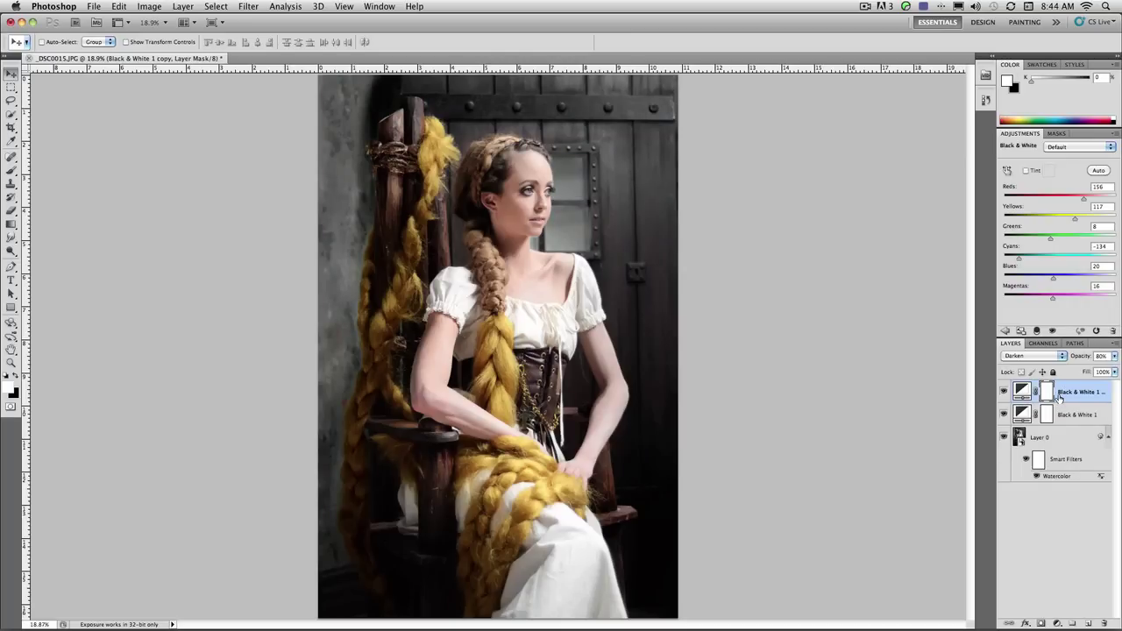
key(shift+plus)
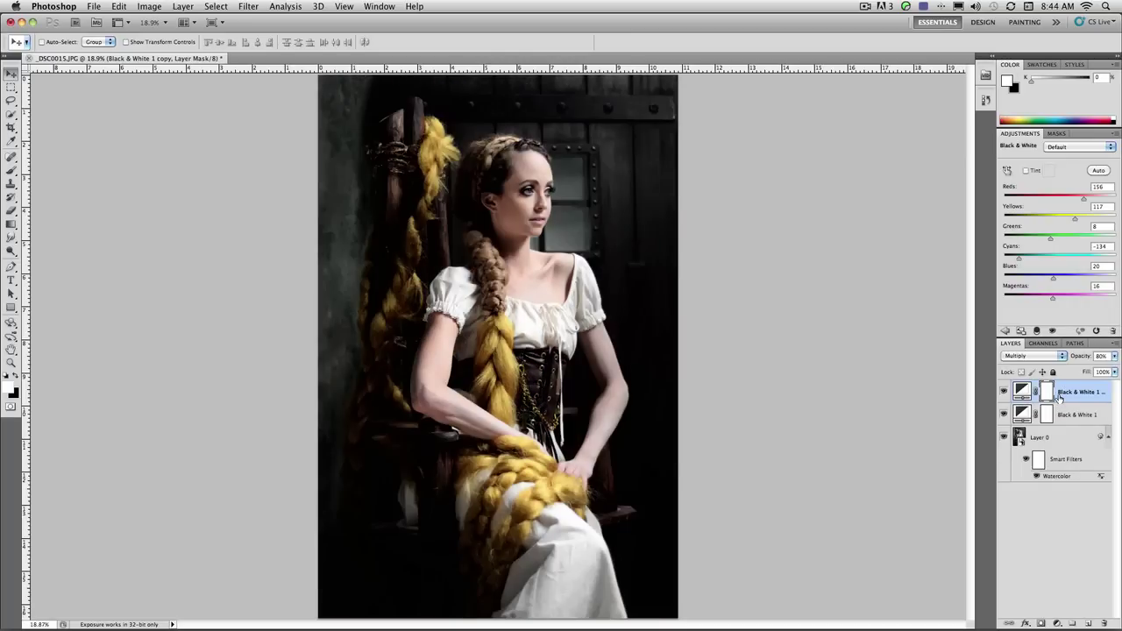
key(shift+plus)
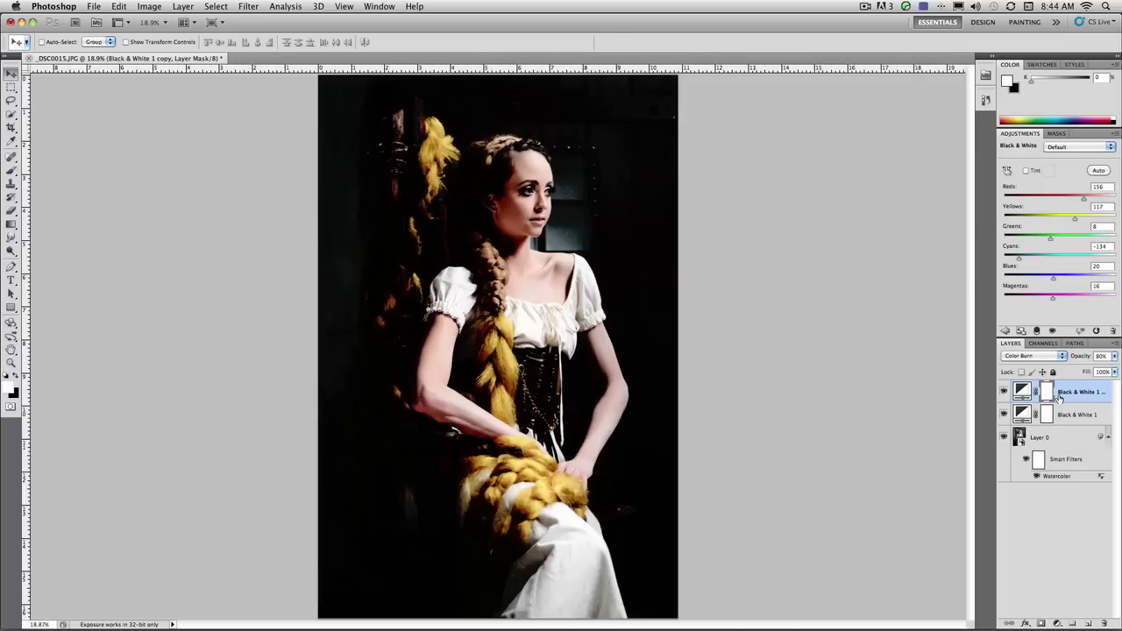
key(shift+plus)
key(shift+plus)
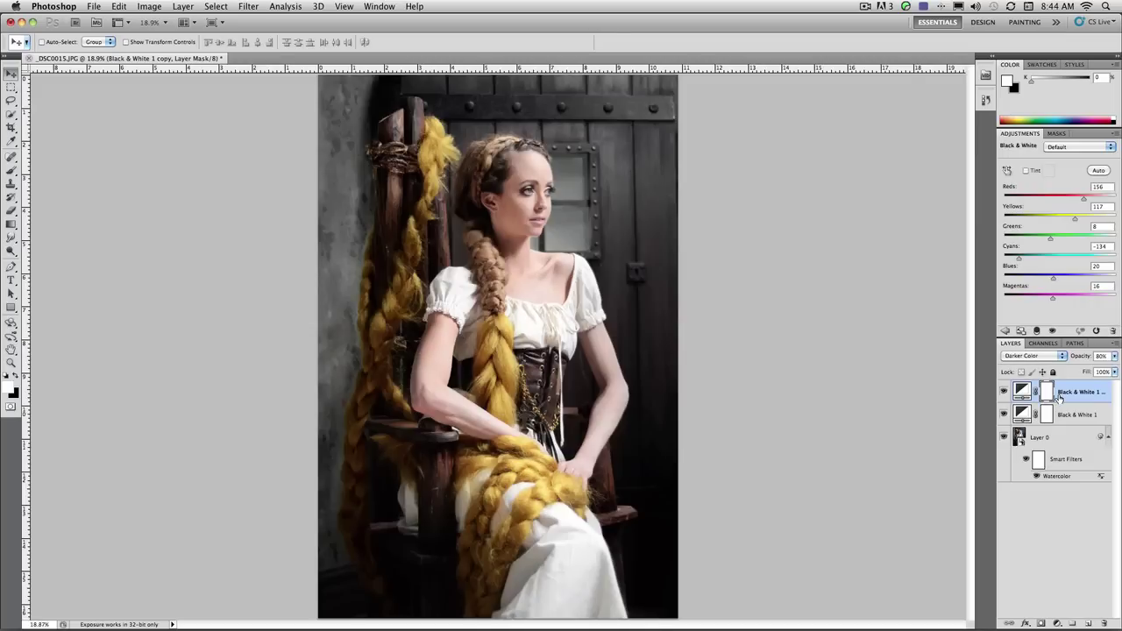
key(shift+minus)
key(shift+minus)
key(shift+minus)
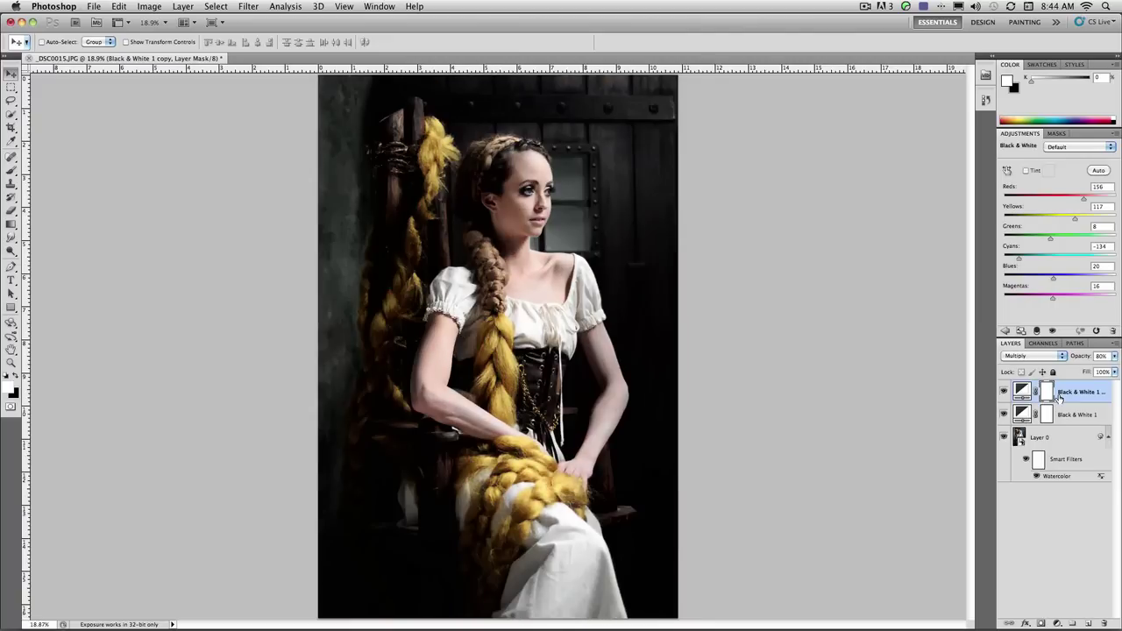
key(5)
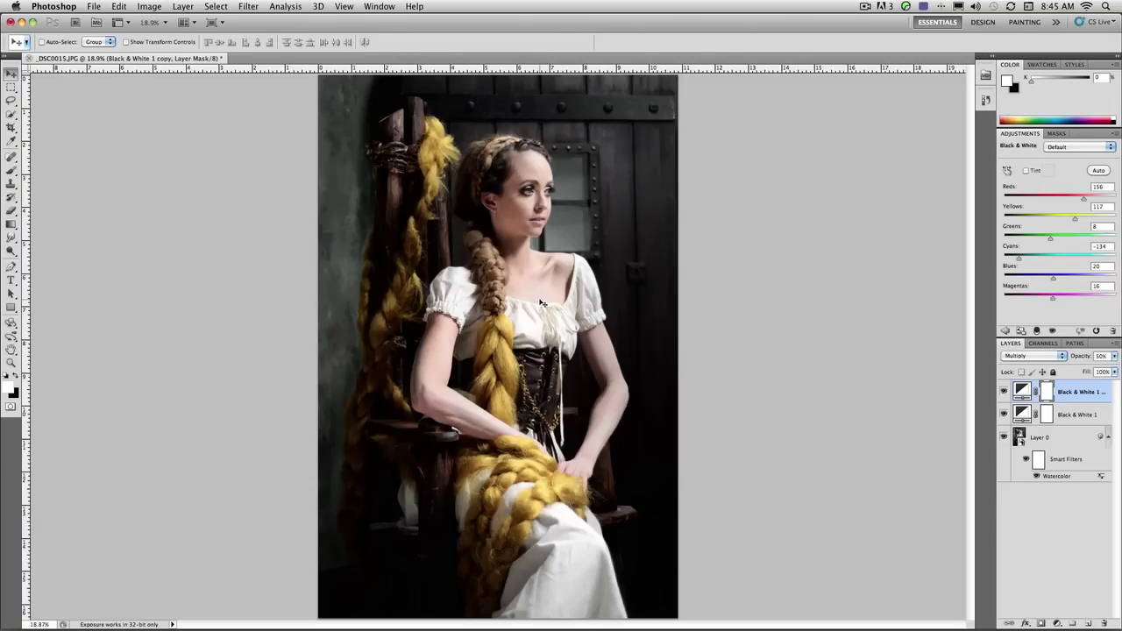
Select Layer 0 and open the Color Range dialog for it, placed clear of the portrait.
click(1051, 507)
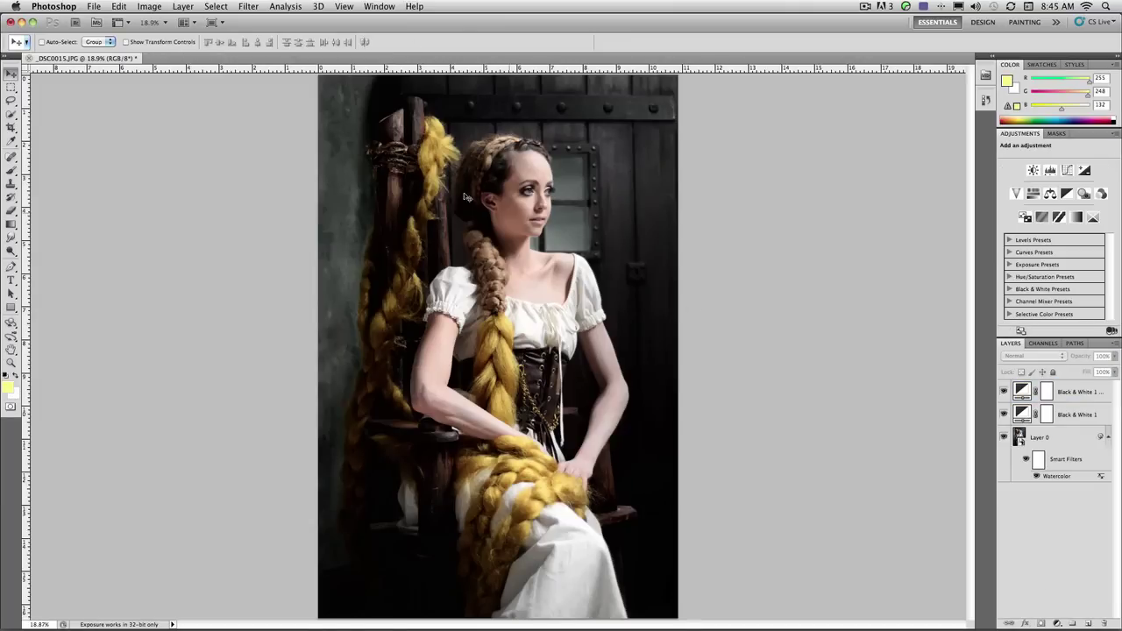
click(1061, 439)
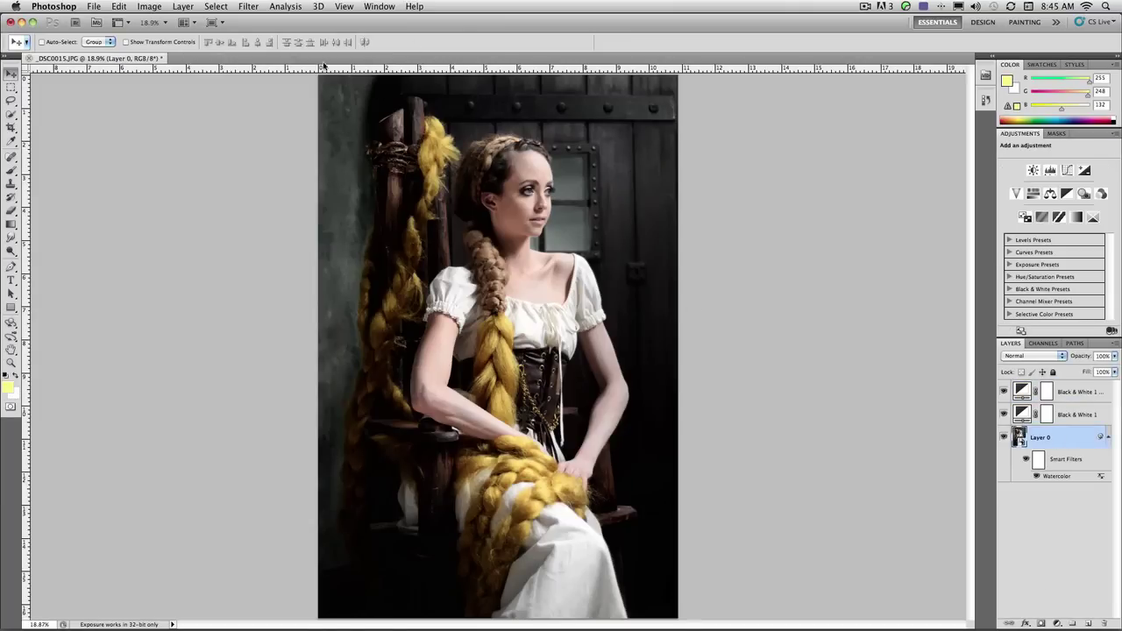
click(212, 6)
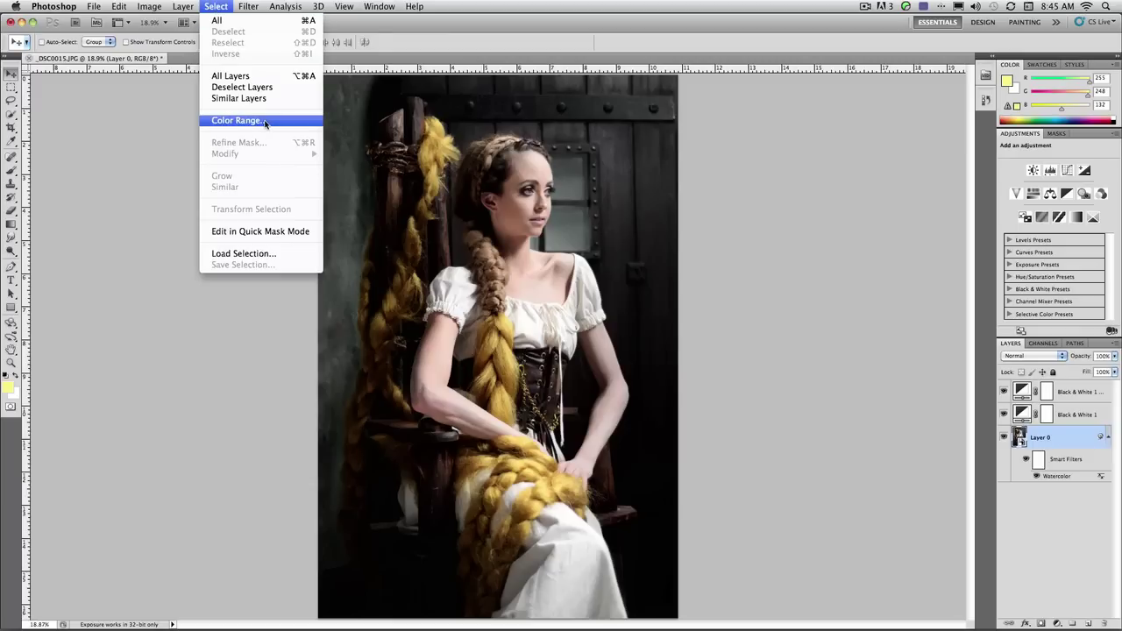
click(262, 123)
drag(585, 193, 826, 169)
click(541, 160)
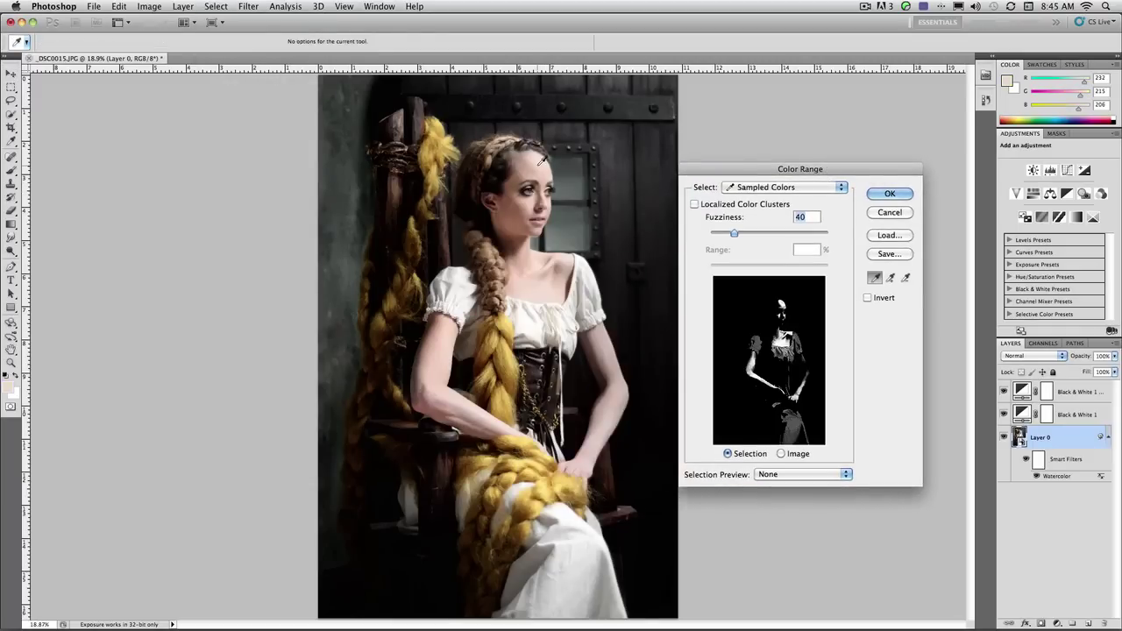
click(511, 179)
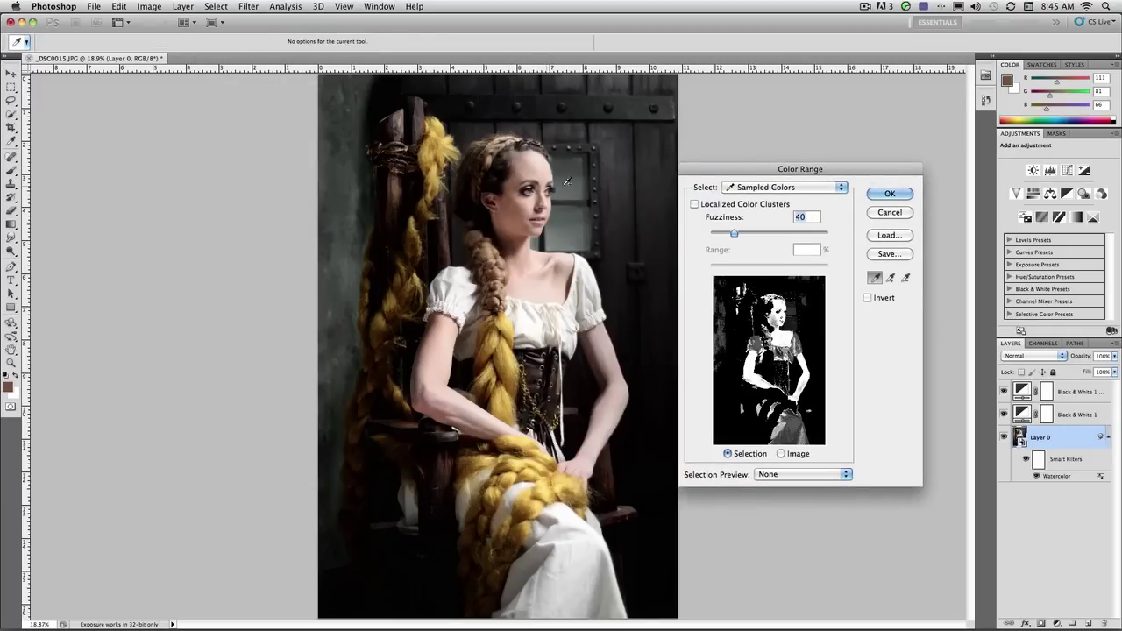
click(695, 204)
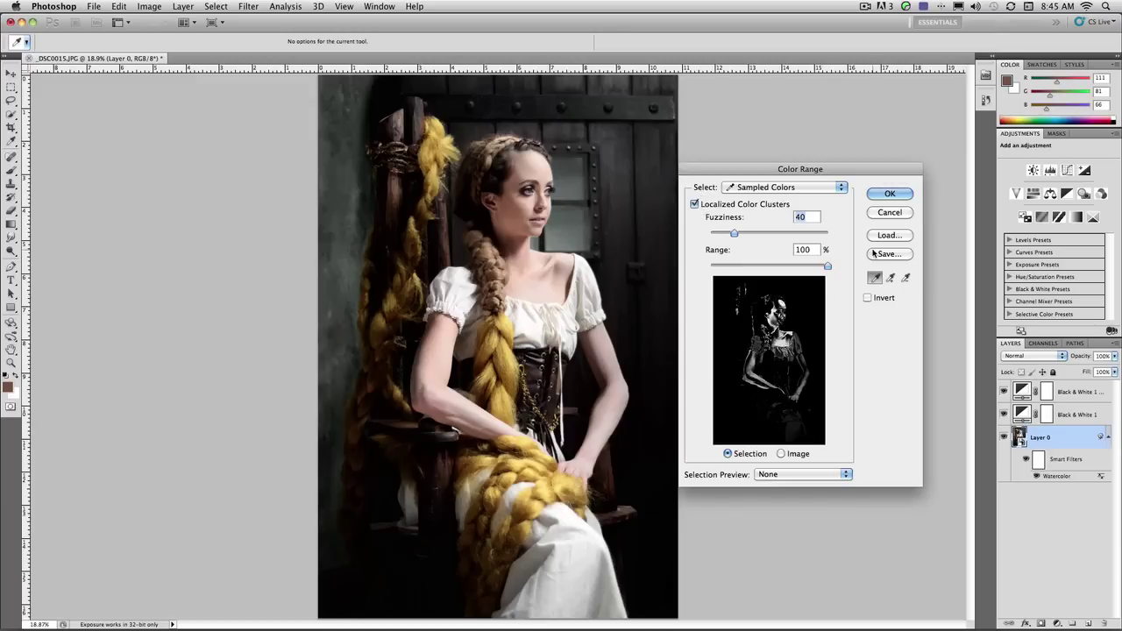
key(alt)
alt+click(888, 213)
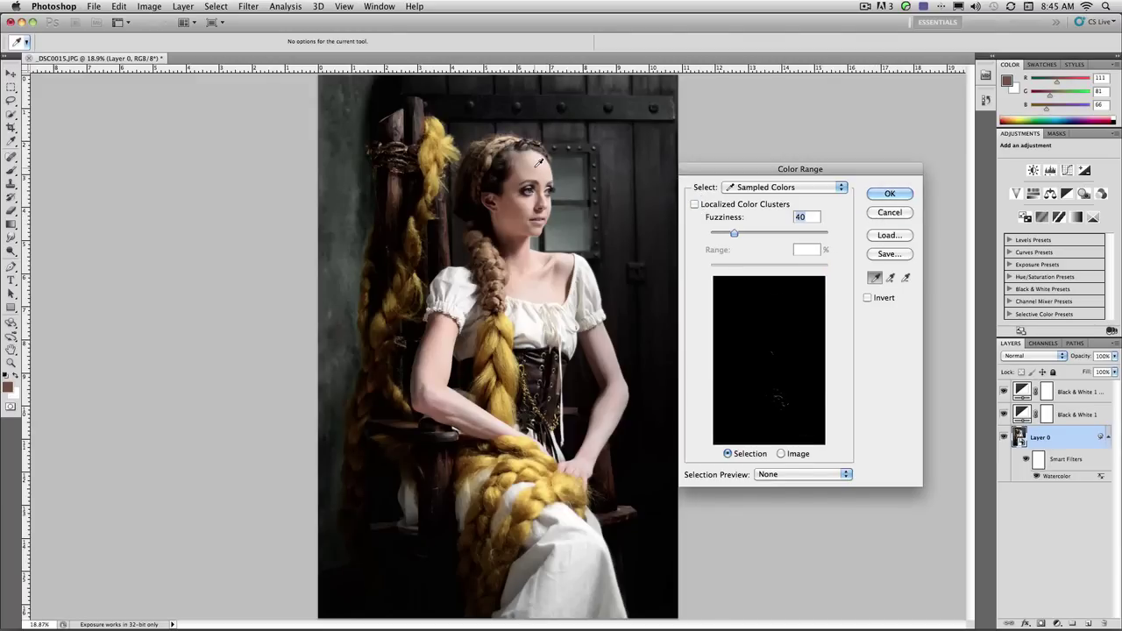
Sample the forehead skin in Color Range with Localized Color Clusters enabled and Range set to 31%.
click(540, 161)
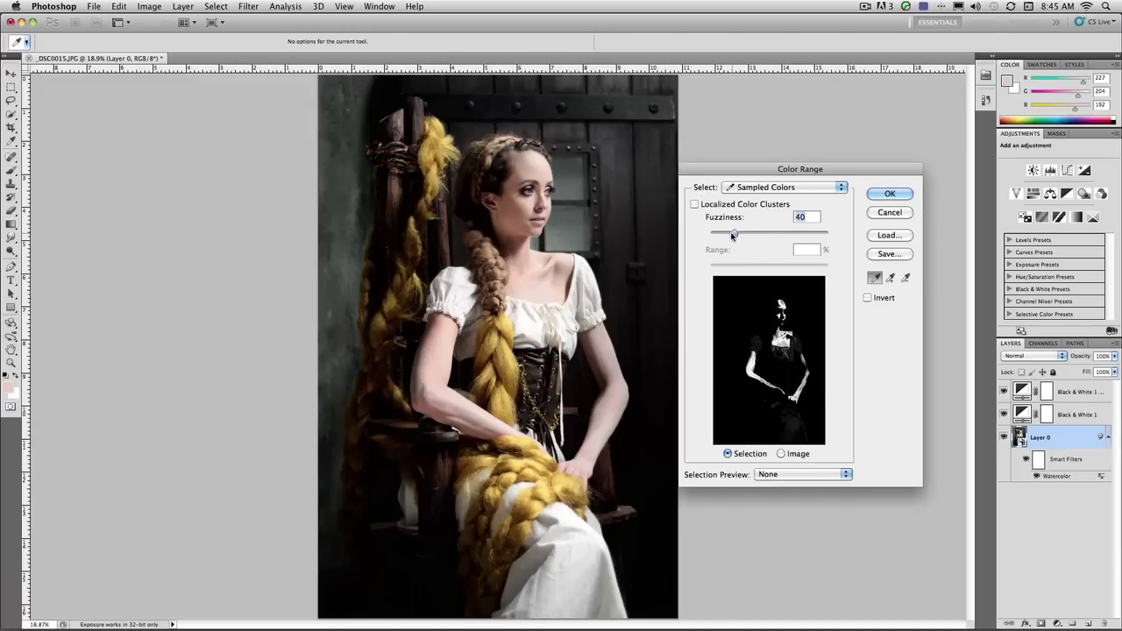
click(715, 210)
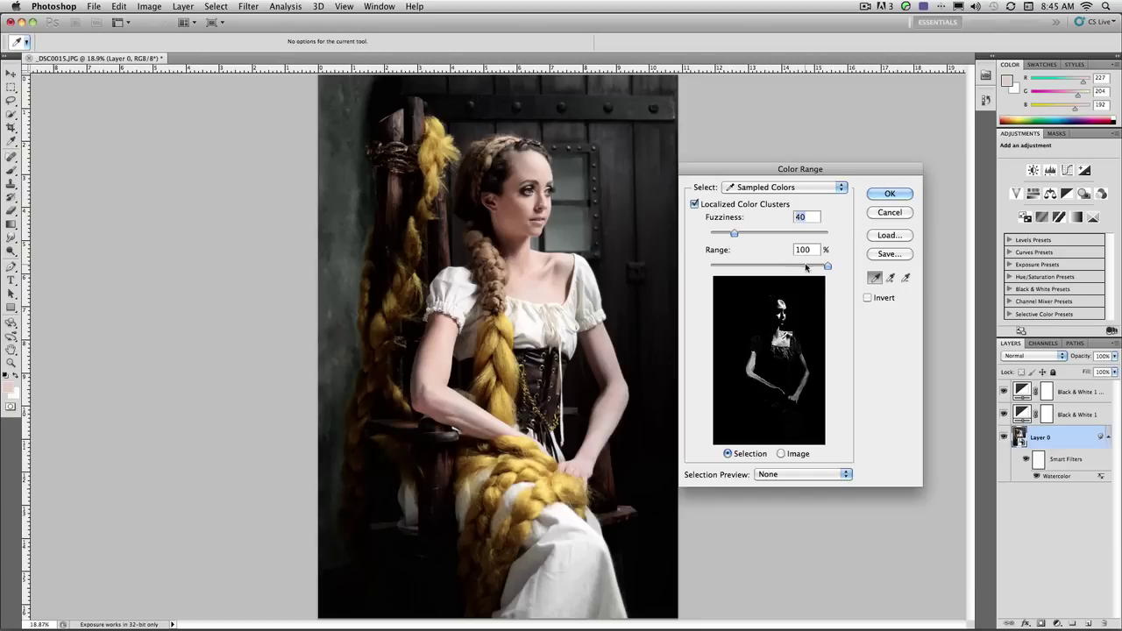
drag(824, 266, 746, 268)
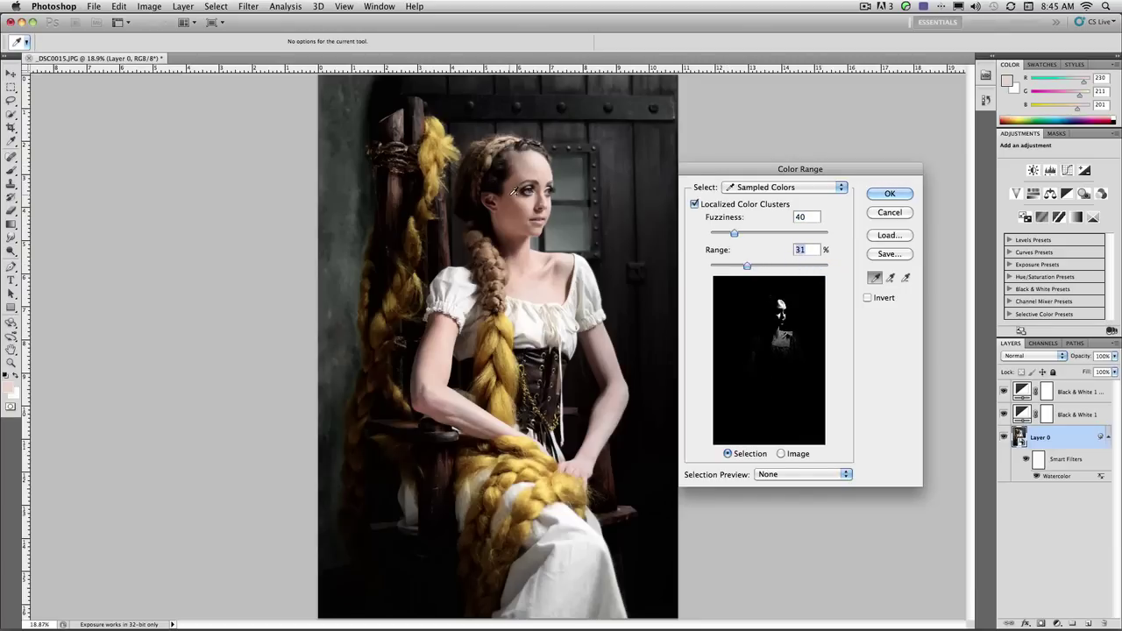
Add skin tones from the cheek, jaw, chest and both arms to the Color Range selection.
click(515, 192)
click(522, 217)
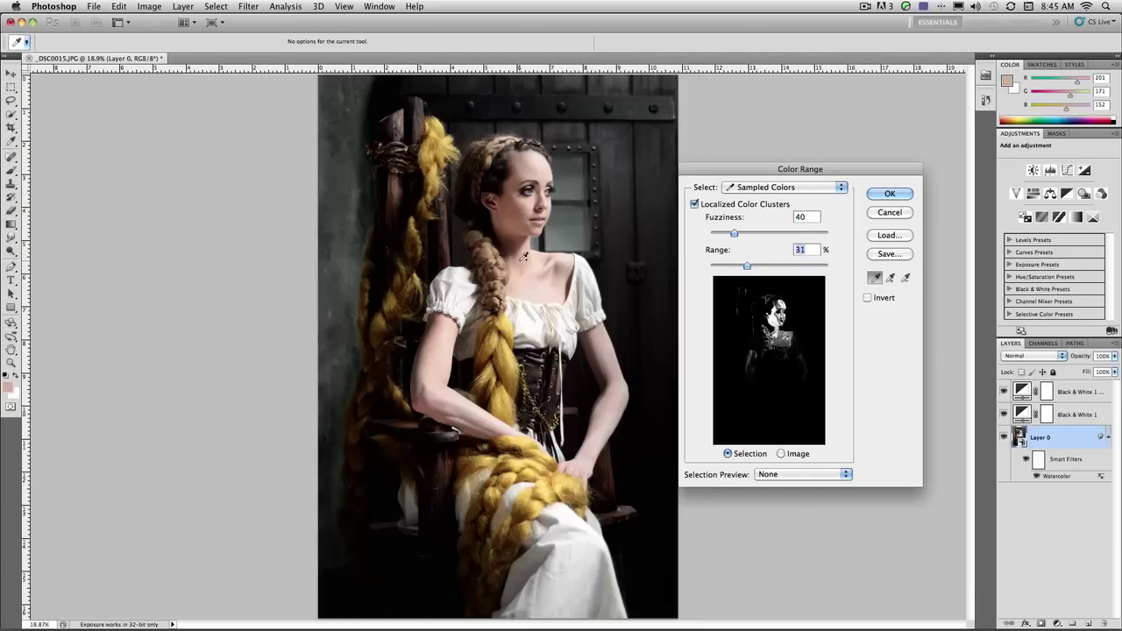
click(538, 266)
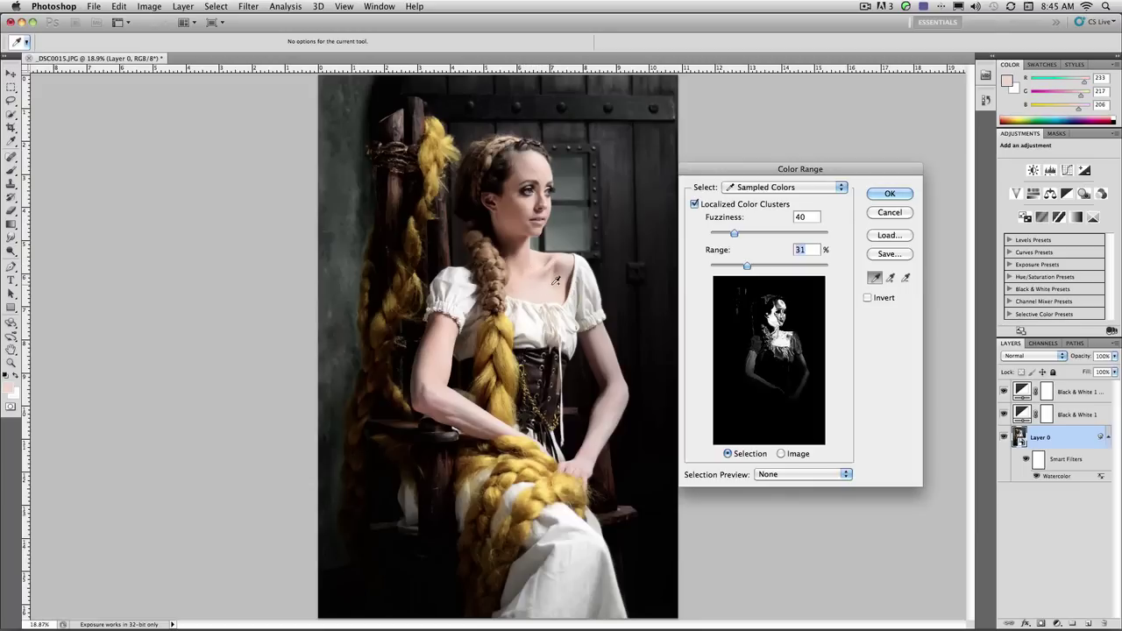
click(444, 354)
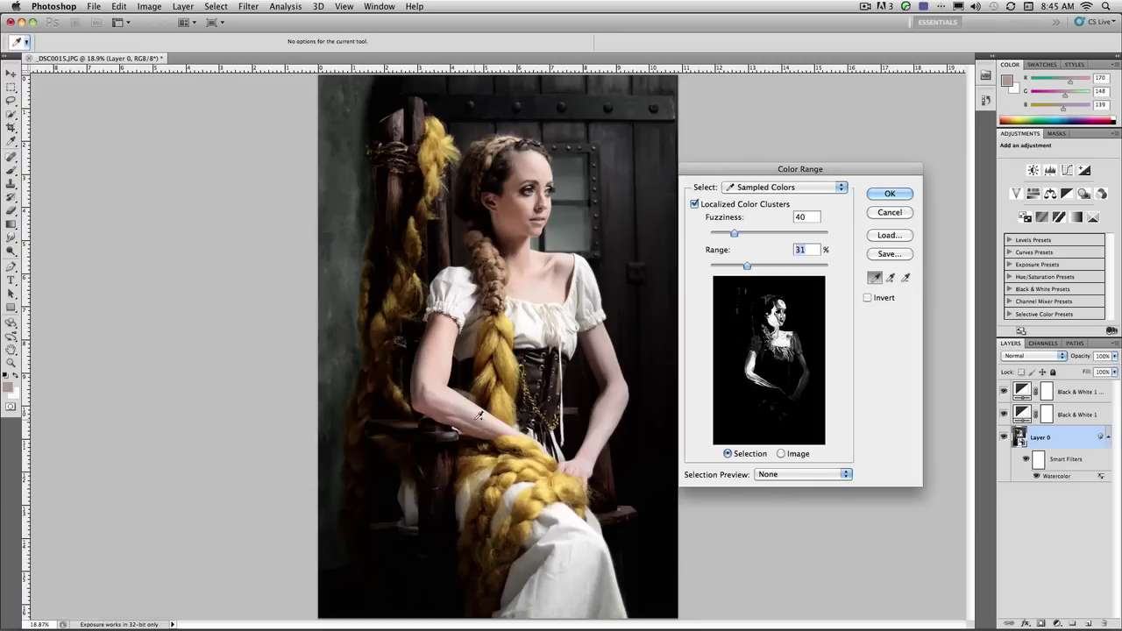
click(605, 431)
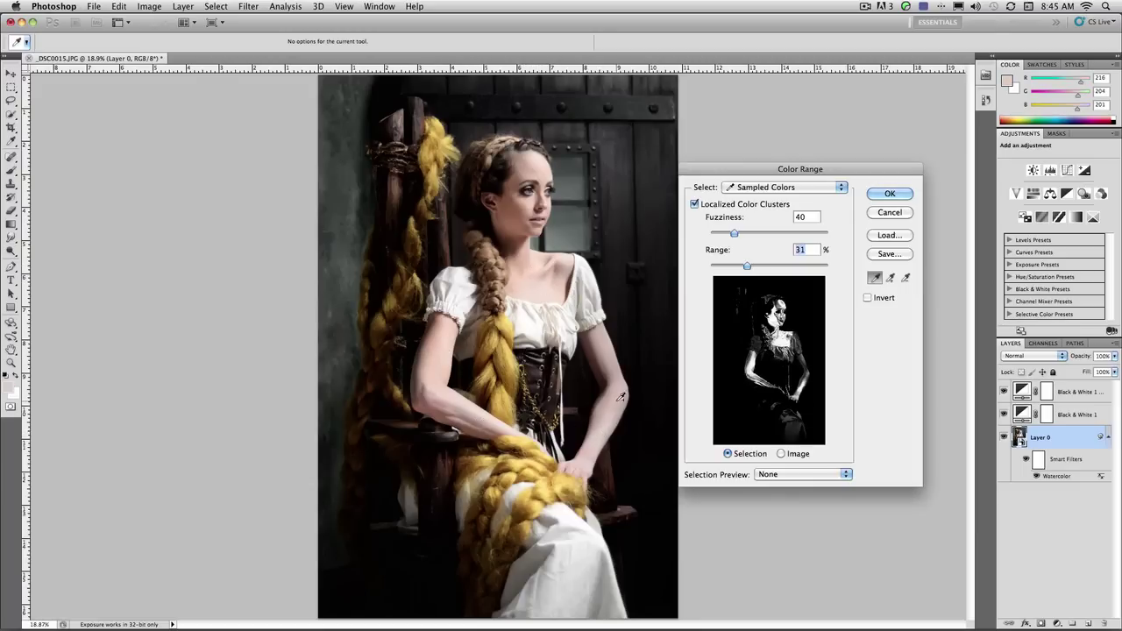
click(621, 396)
click(607, 347)
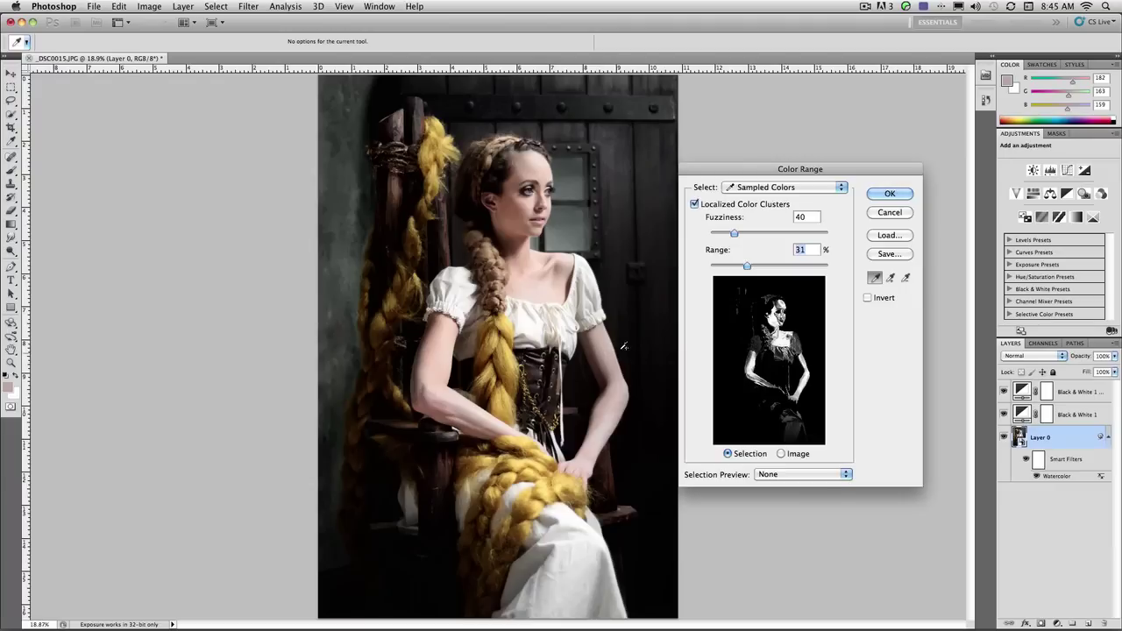
Set the Color Range Fuzziness to 105 and Range to 15%, and add more skin tones from the face.
drag(734, 233, 727, 267)
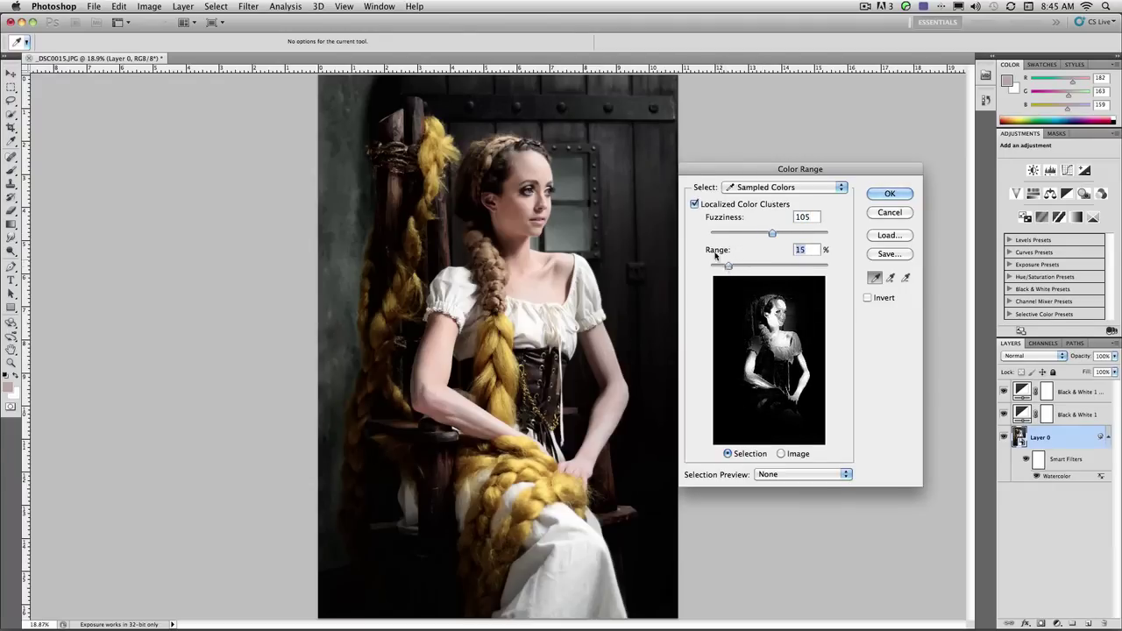
click(529, 166)
click(541, 198)
click(550, 203)
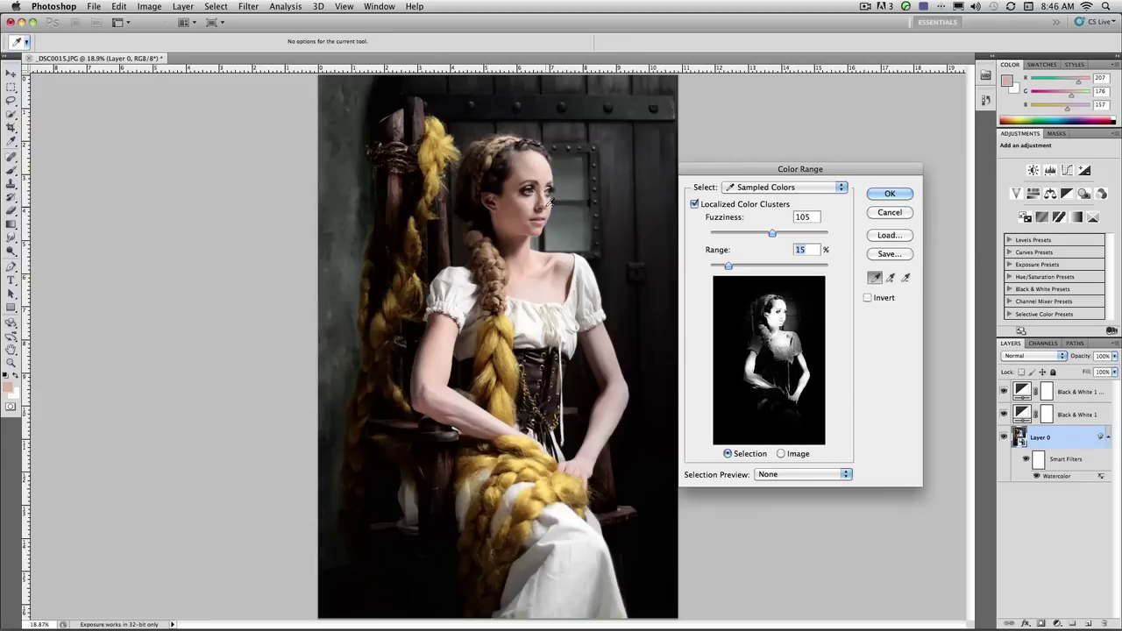
Subtract the window area beside the neck and the white blouse from the color range, and add chest and forearm skin tones again.
alt+click(570, 231)
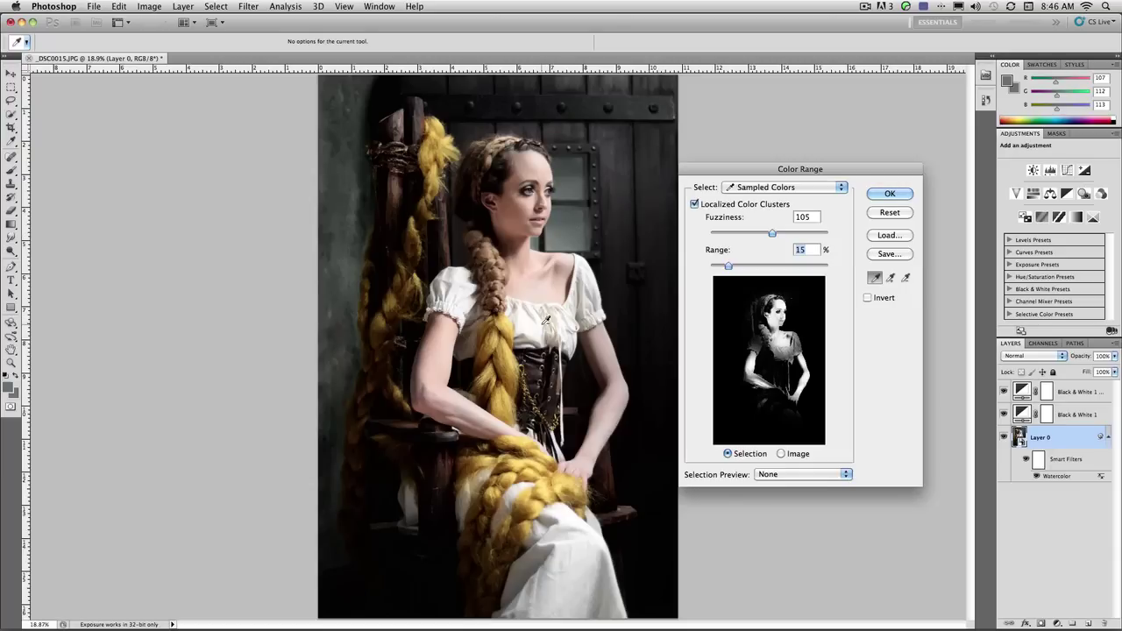
alt+click(547, 319)
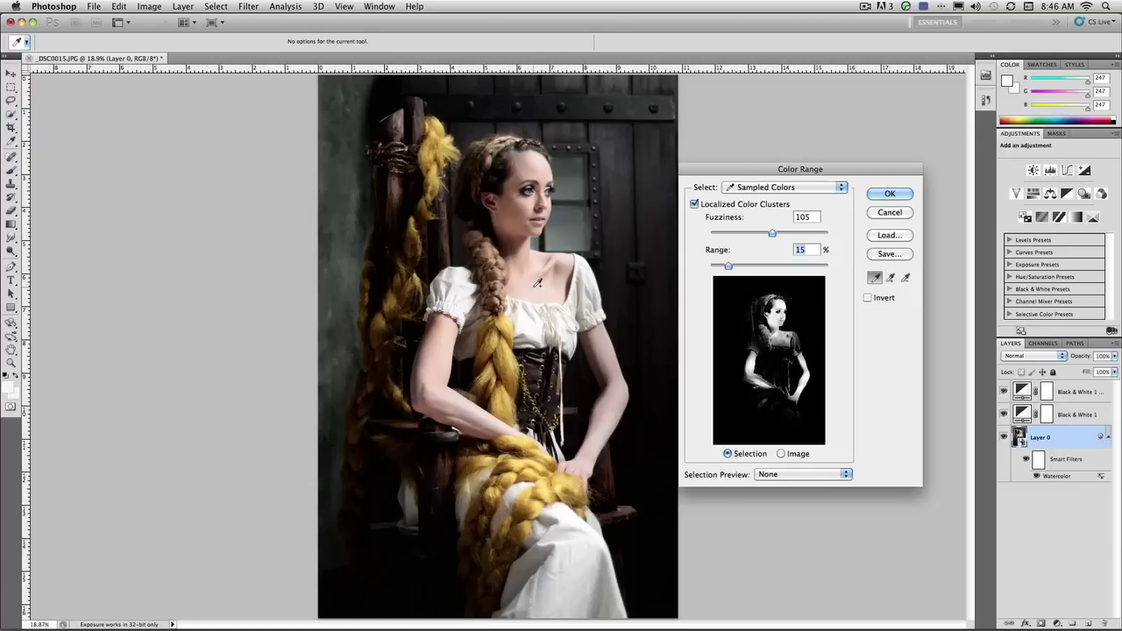
click(537, 282)
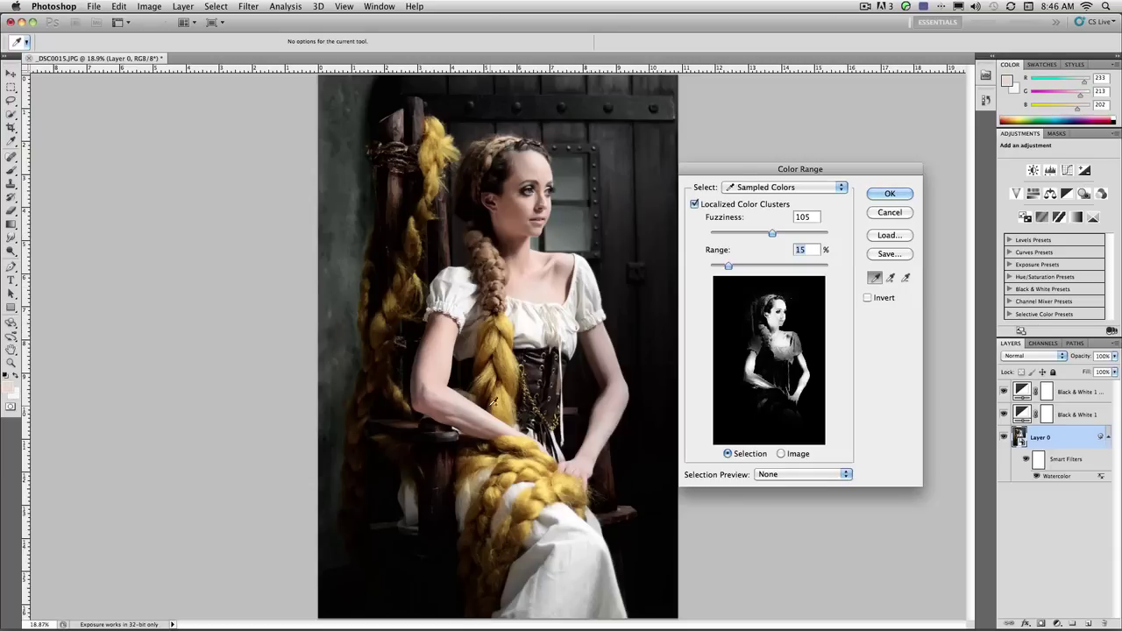
click(465, 407)
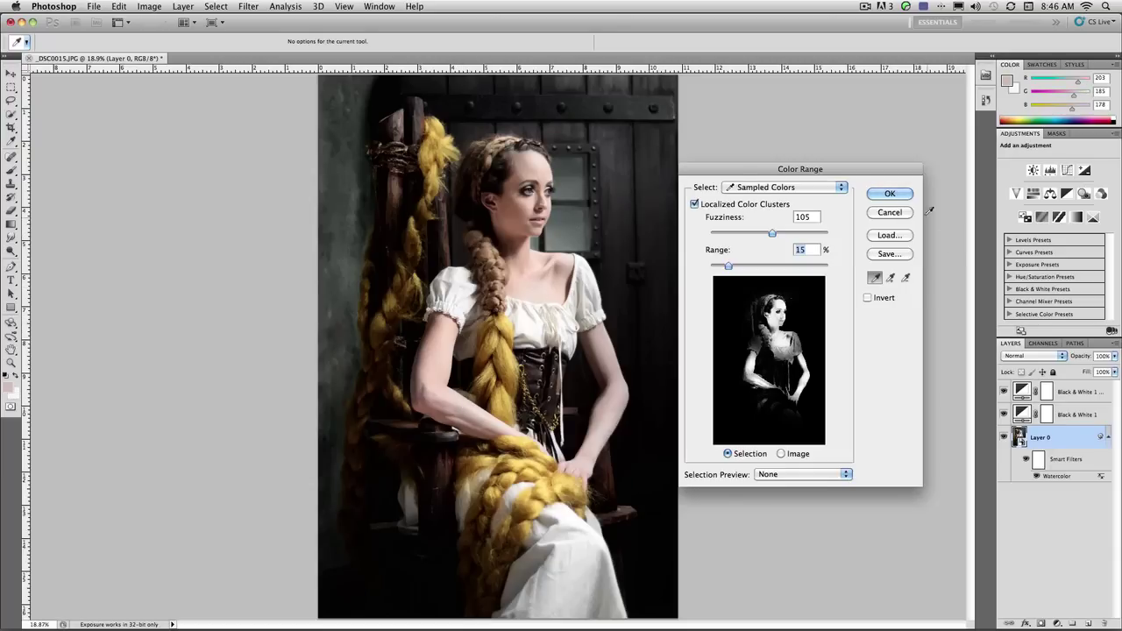
Accept the color range as a selection and open it in Refine Edge, keeping the dialog clear of the portrait.
click(890, 194)
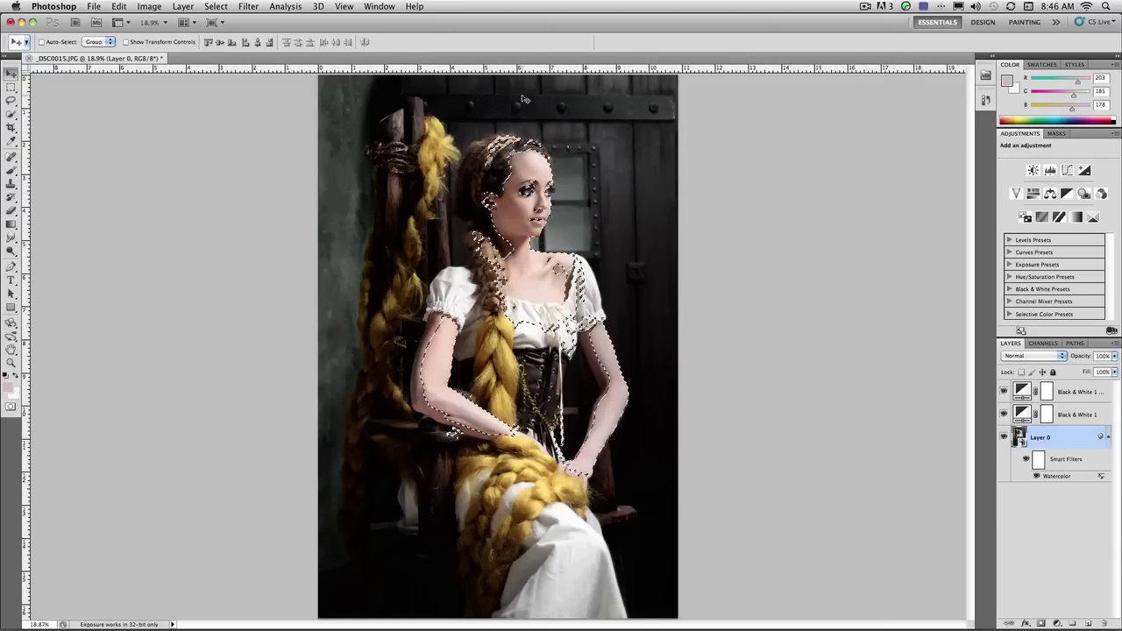
click(11, 87)
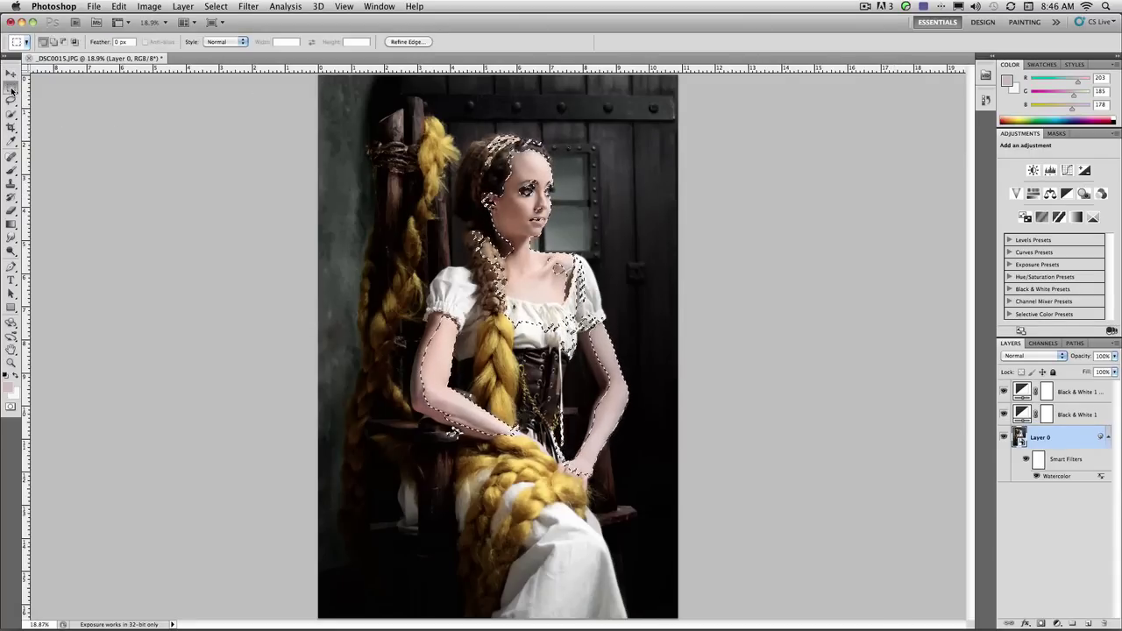
click(406, 41)
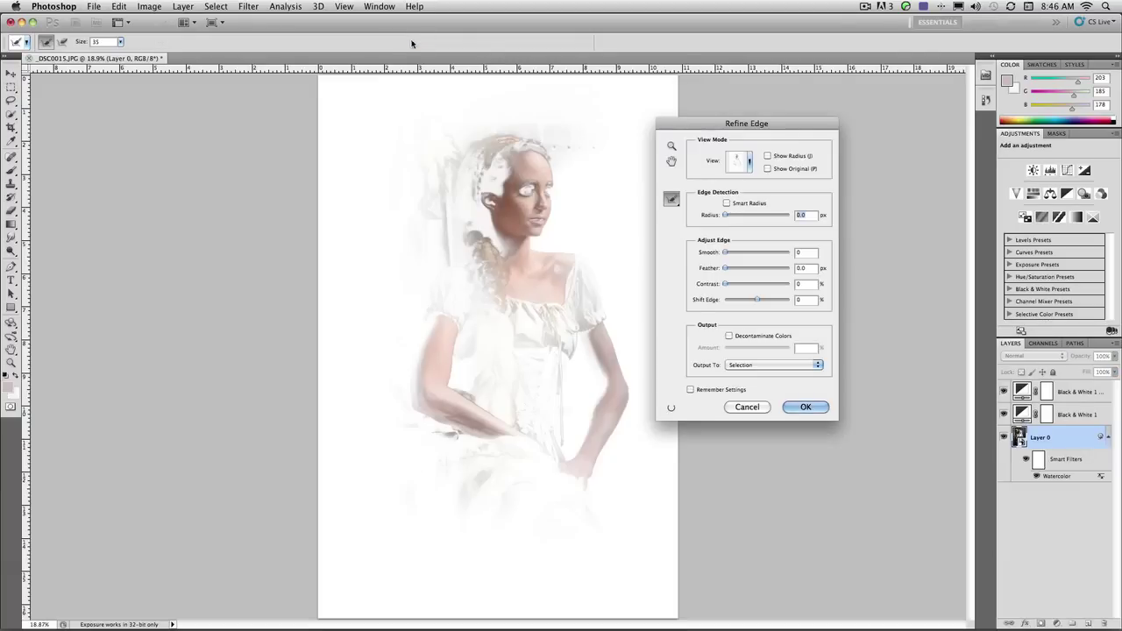
drag(788, 125, 838, 122)
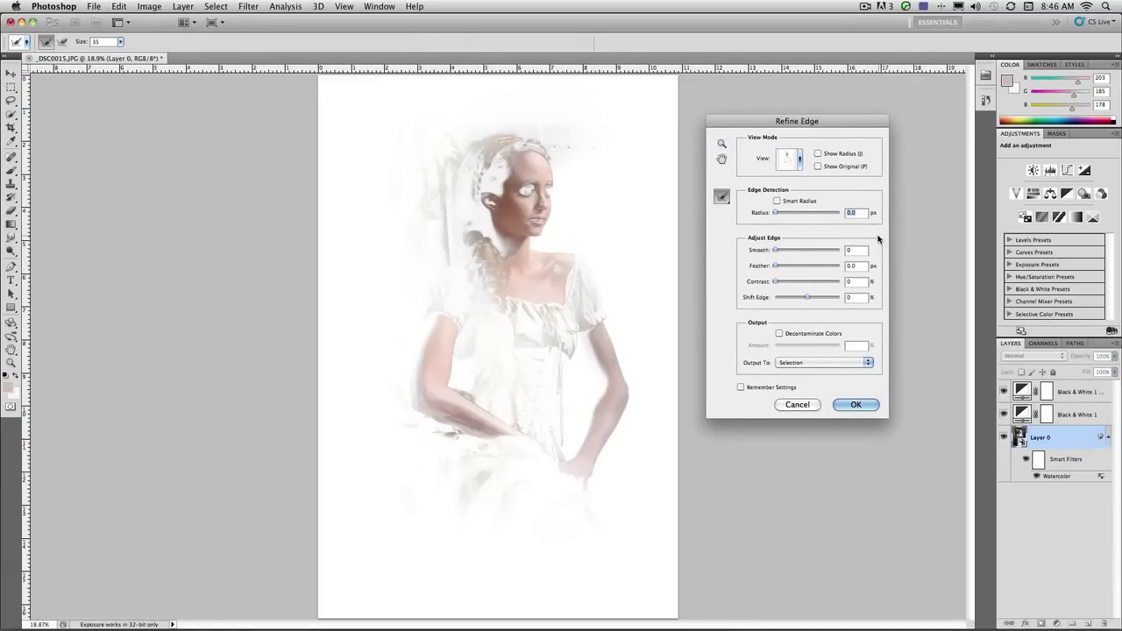
Refine the selection edge with Smart Radius enabled, Radius 9.8 px, Smooth 39 and Feather about 4 px.
click(776, 201)
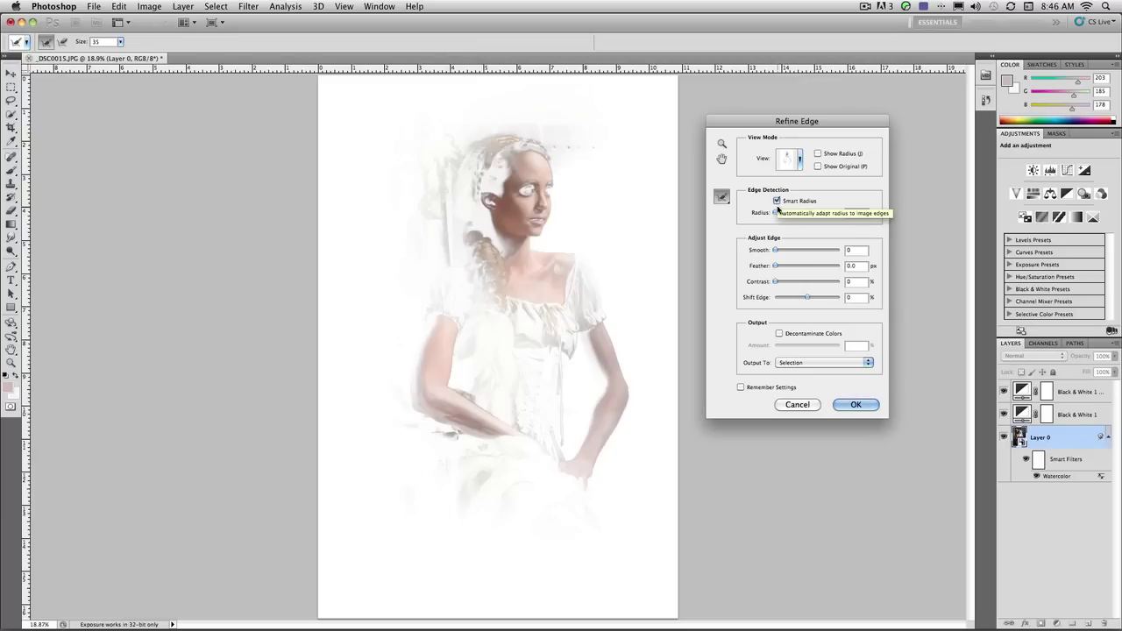
drag(776, 213, 800, 217)
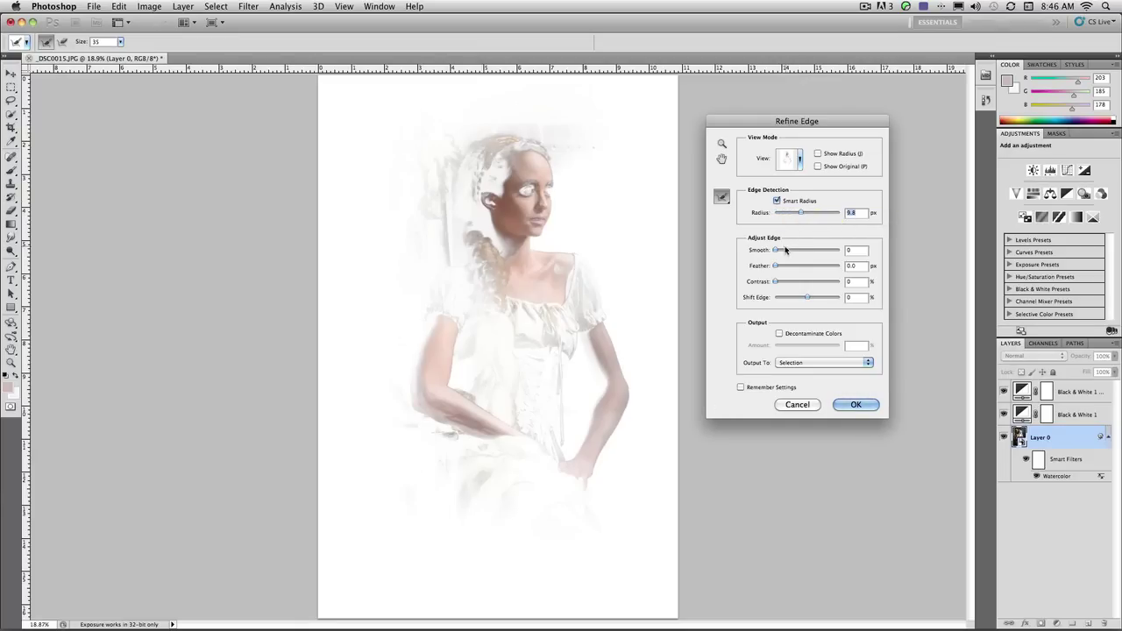
drag(784, 252, 800, 254)
drag(777, 267, 789, 271)
Output the refined selection to a new layer with a layer mask.
click(813, 362)
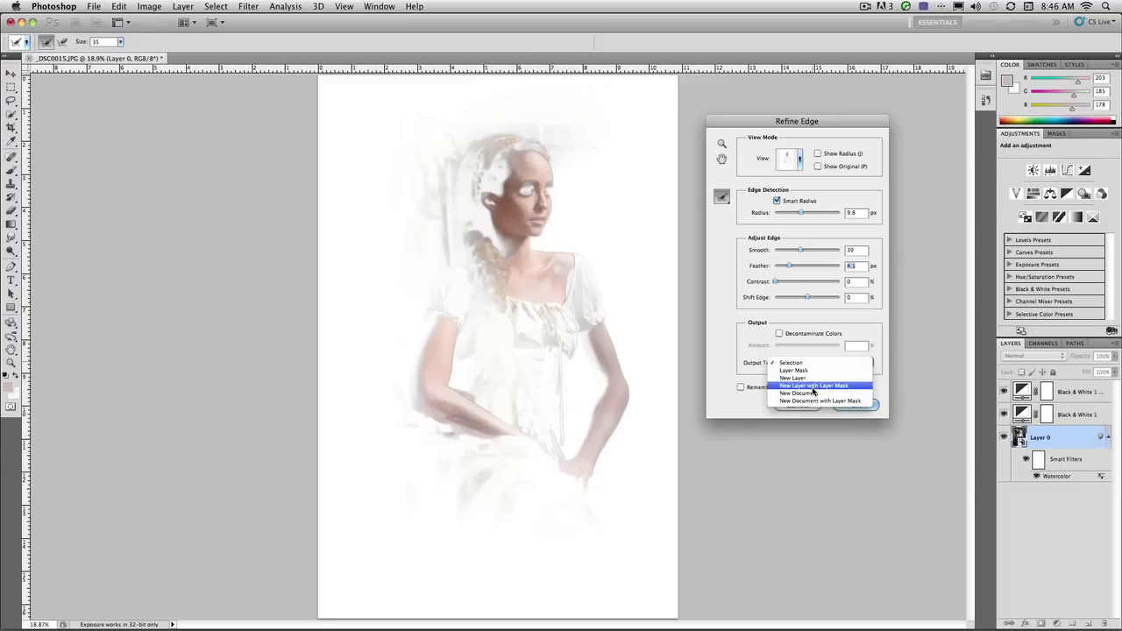
click(813, 388)
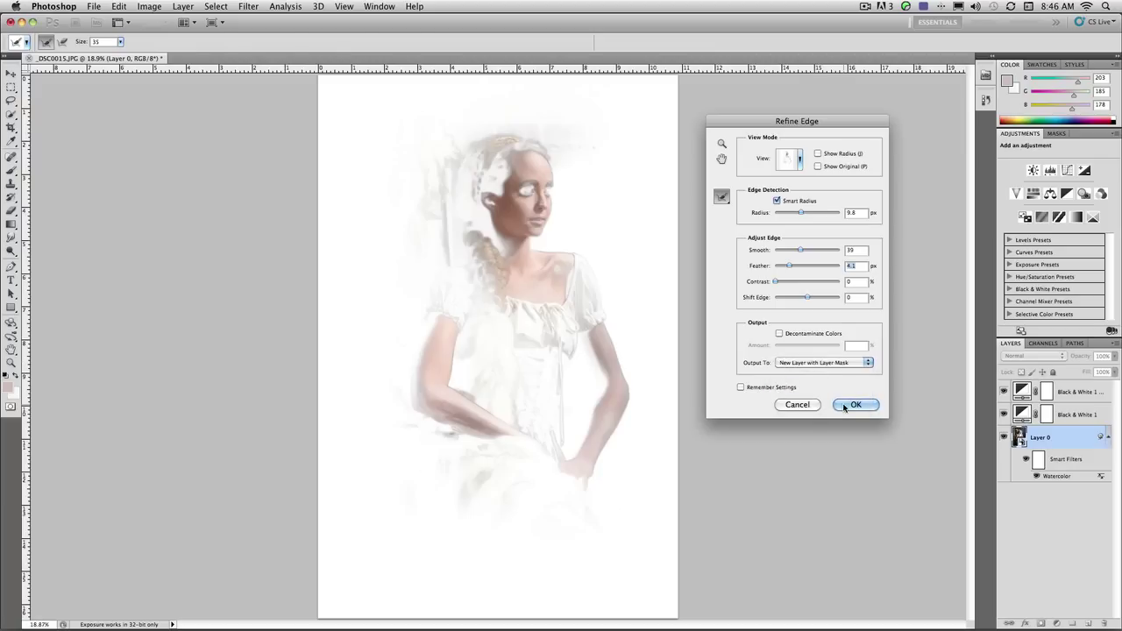
click(856, 405)
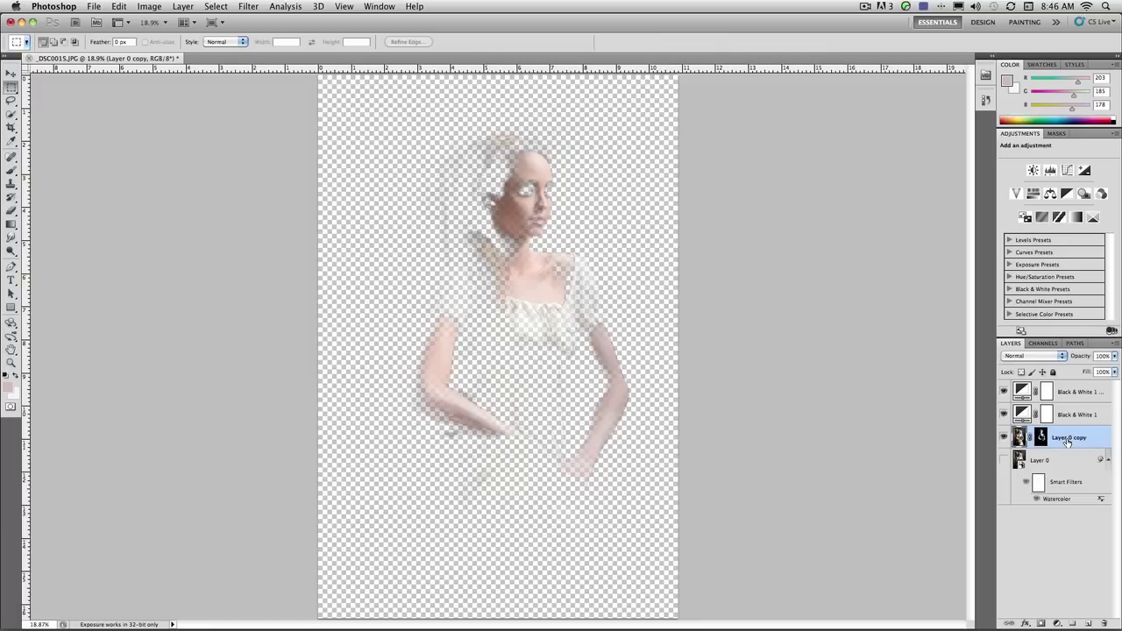
Move the masked Layer 0 copy above both Black & White layers and make the original Layer 0 visible again.
drag(1067, 441, 1065, 385)
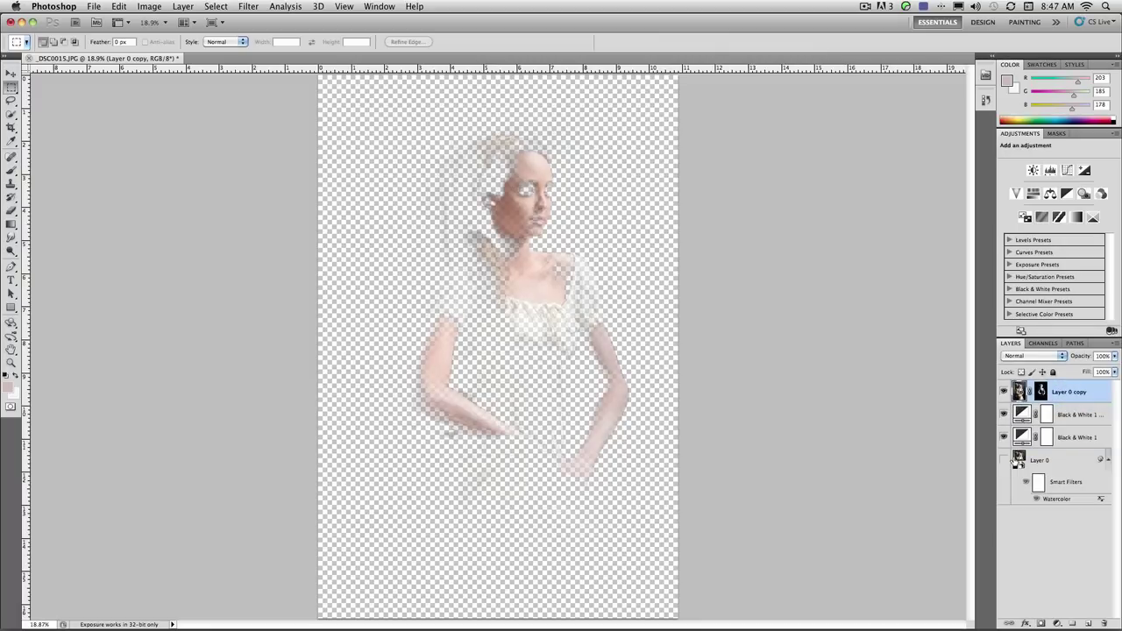
click(1004, 461)
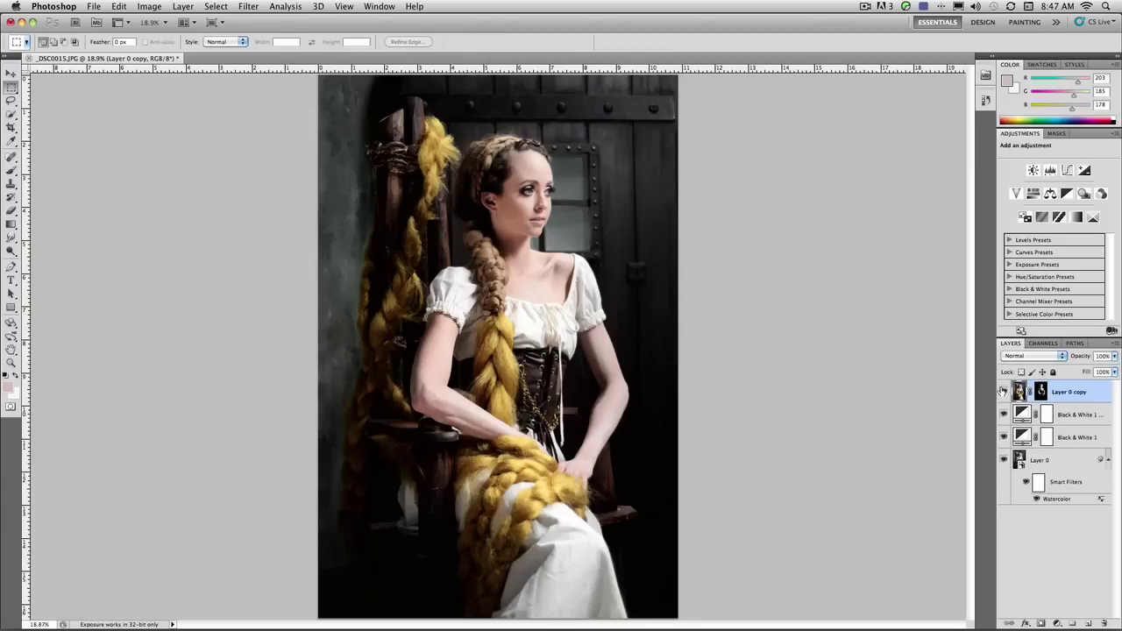
Compare the portrait with and without the masked Layer 0 copy.
click(1004, 391)
click(1005, 392)
click(1004, 392)
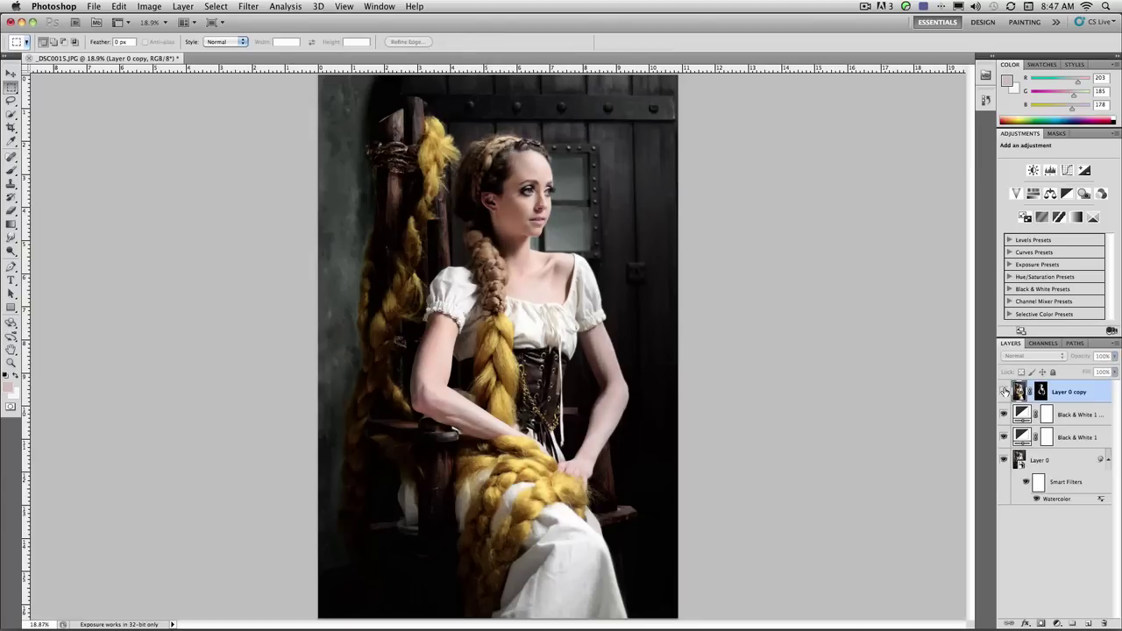
click(1005, 391)
click(1004, 392)
click(1004, 392)
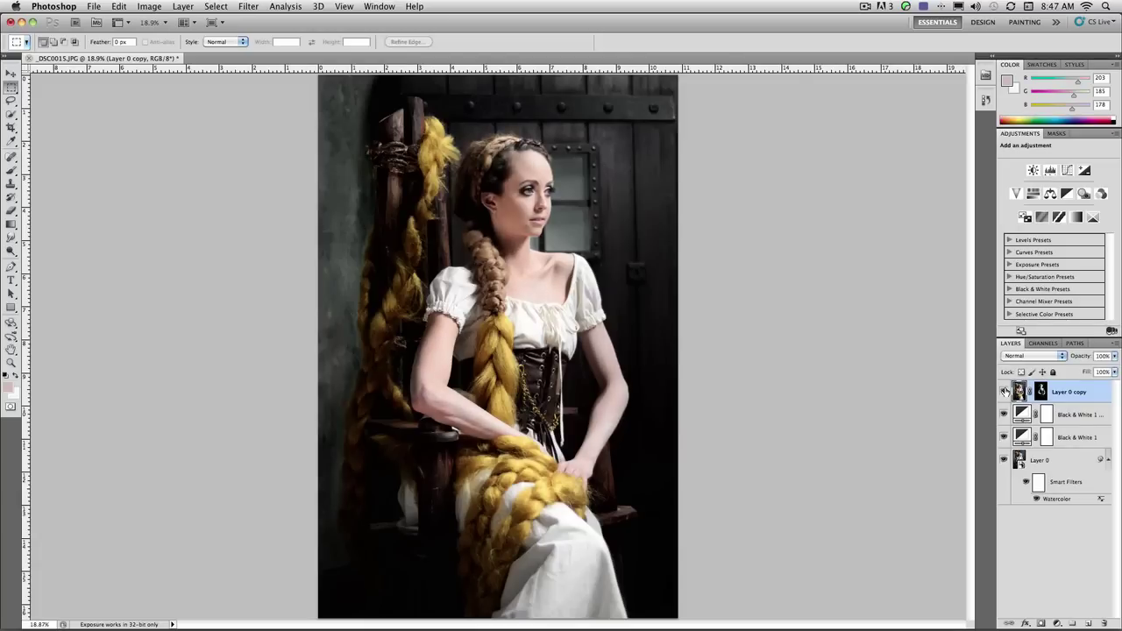
click(1005, 392)
click(1004, 392)
Try the Soft Light blend mode on the masked Layer 0 copy, and settle on Hard Light.
click(1034, 356)
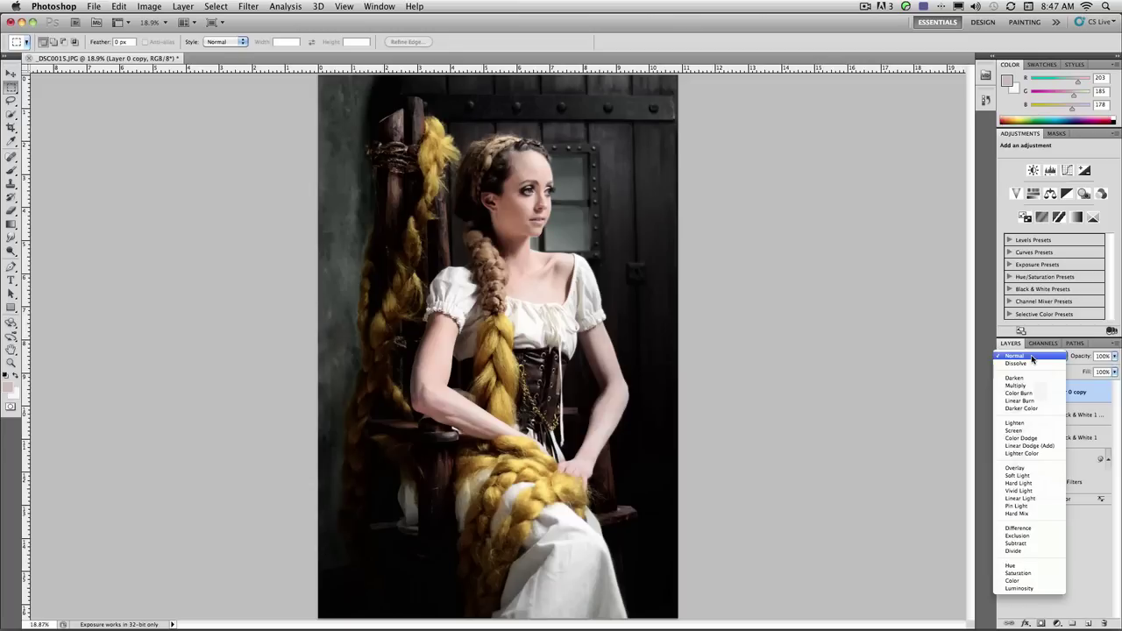
click(1036, 476)
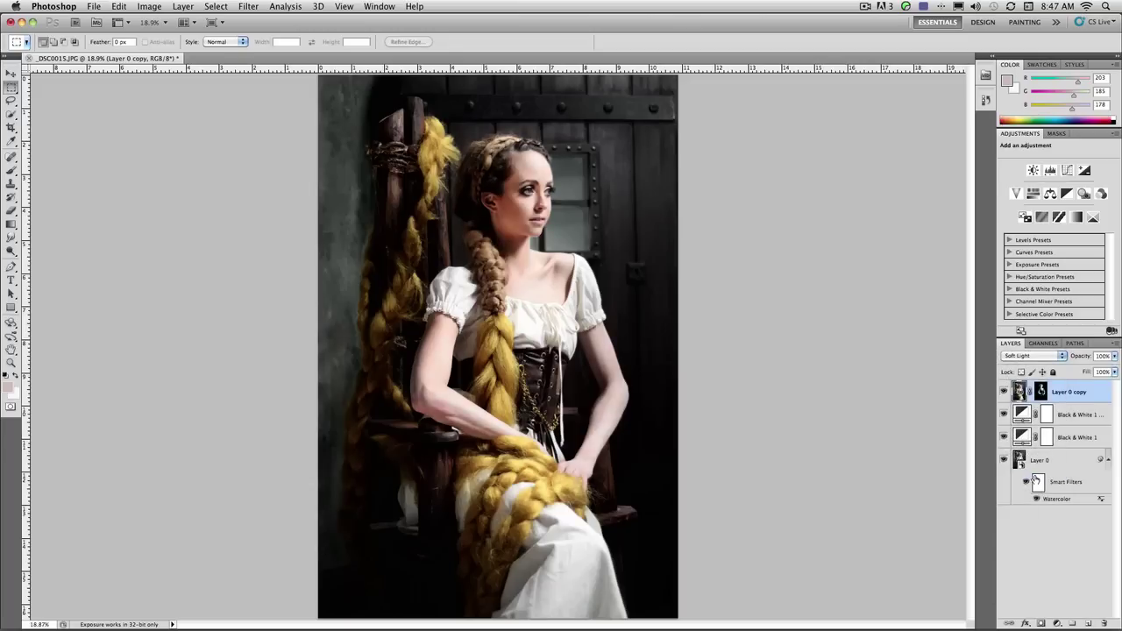
click(1033, 356)
click(1031, 364)
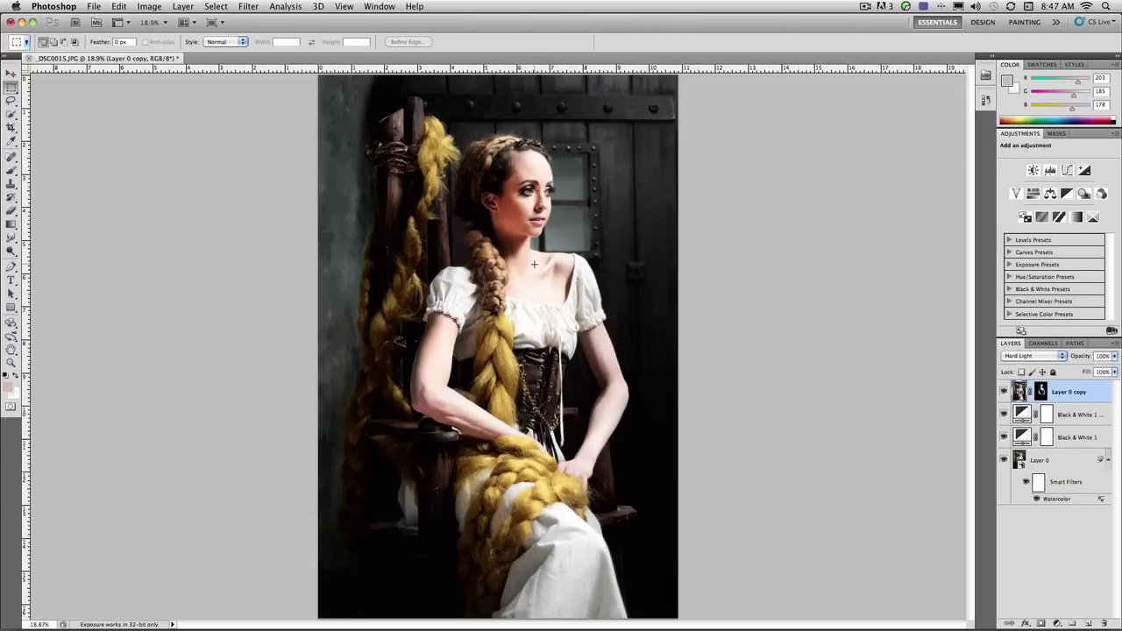
Examine the effect of the Hard Light blending on the skin by hiding and showing the Layer 0 copy.
click(1003, 392)
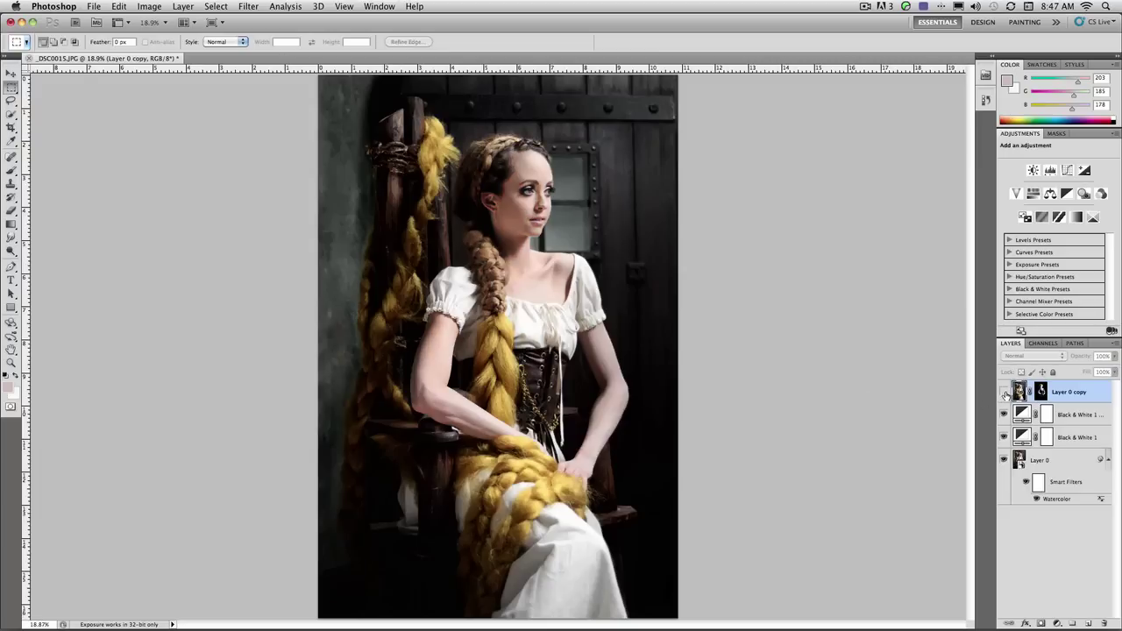
click(1003, 392)
click(1003, 392)
click(1004, 392)
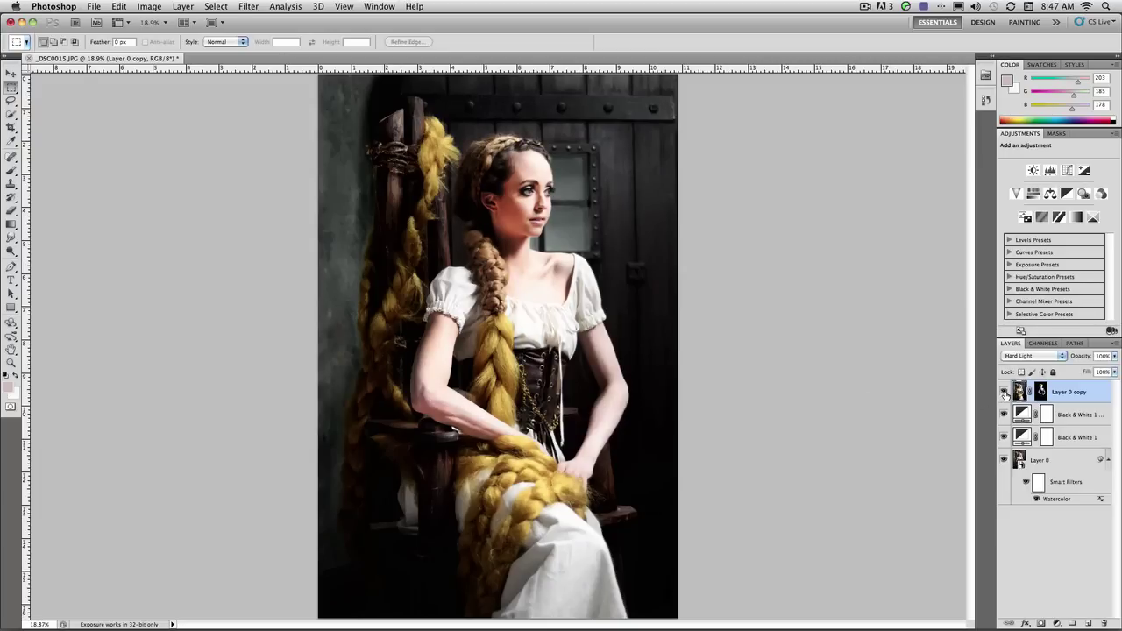
click(1004, 392)
click(1004, 392)
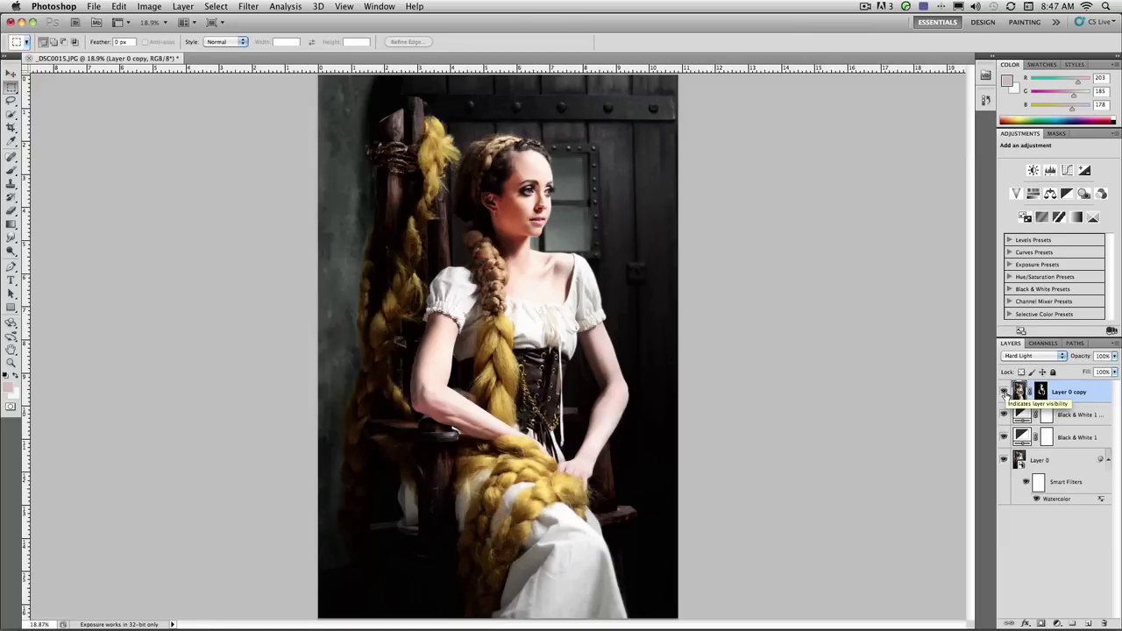
Collapse Layer 0's smart filter list and create a new document from the current history state.
click(1108, 460)
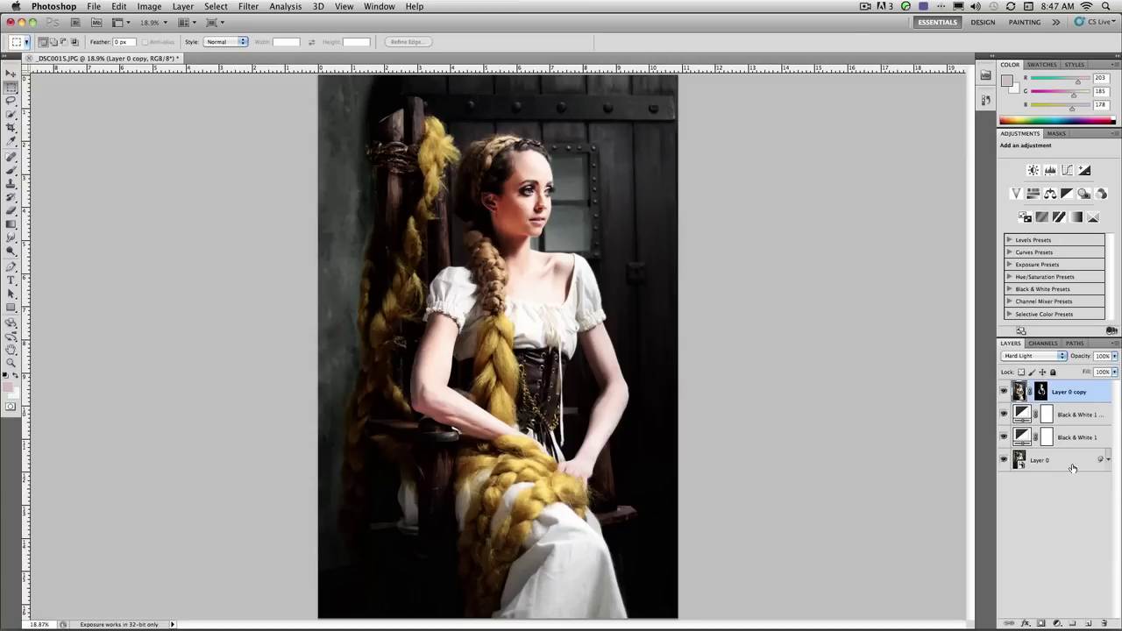
click(387, 4)
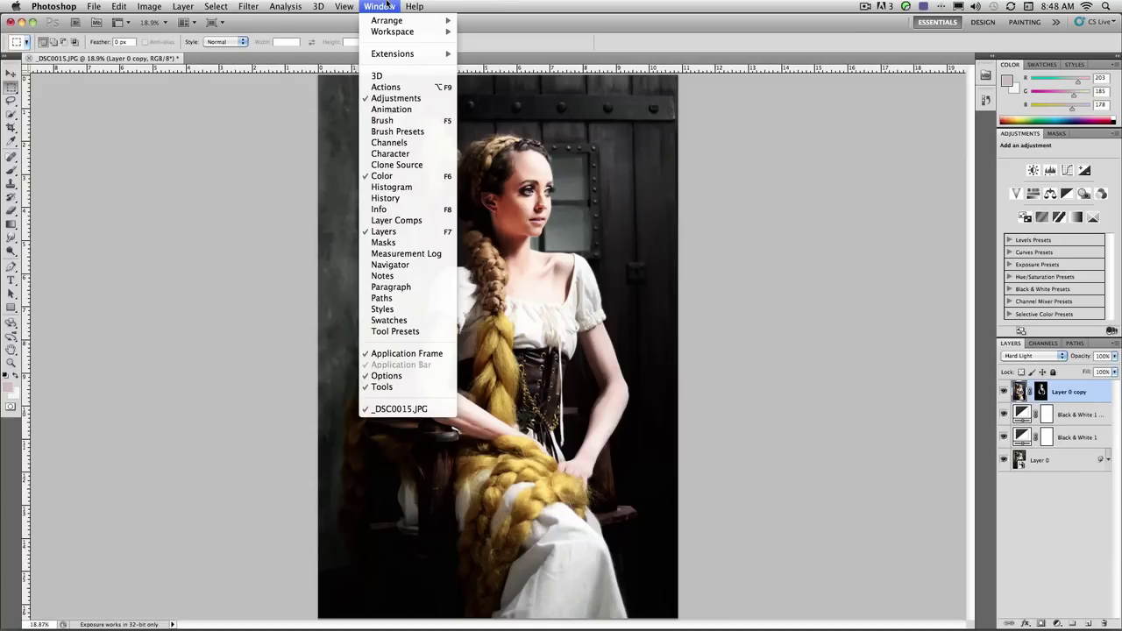
click(386, 4)
click(387, 4)
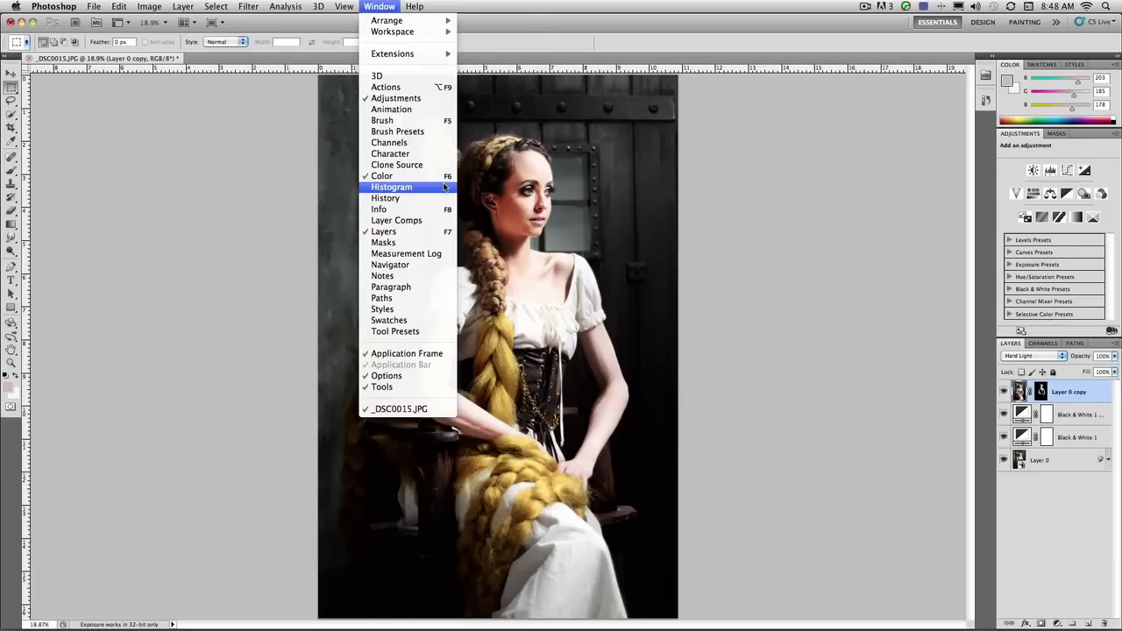
click(385, 198)
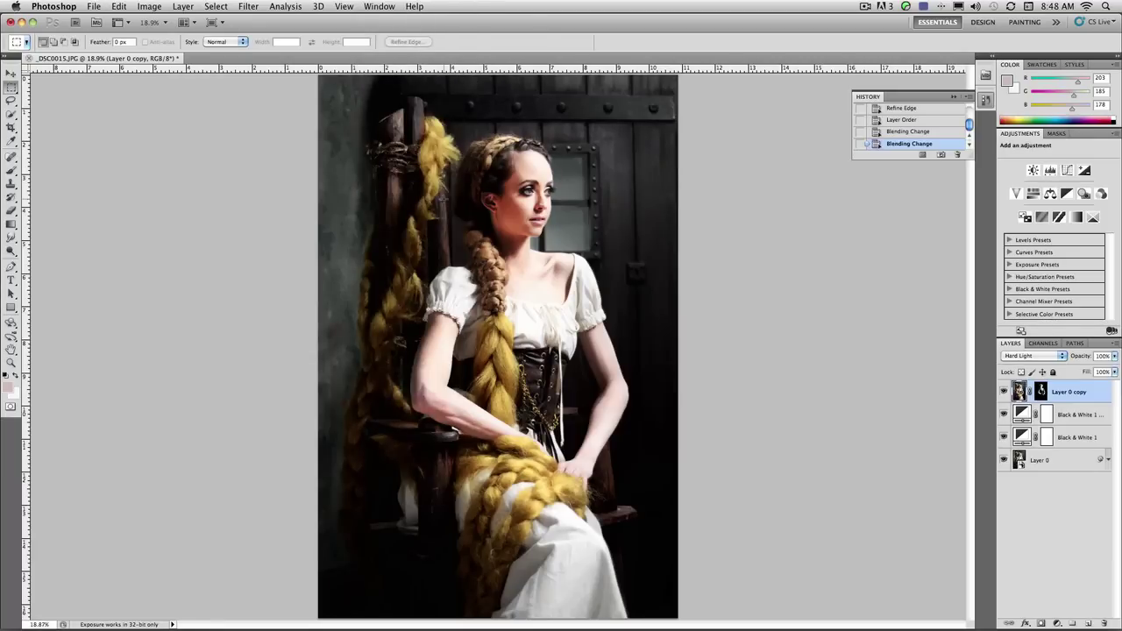
click(922, 155)
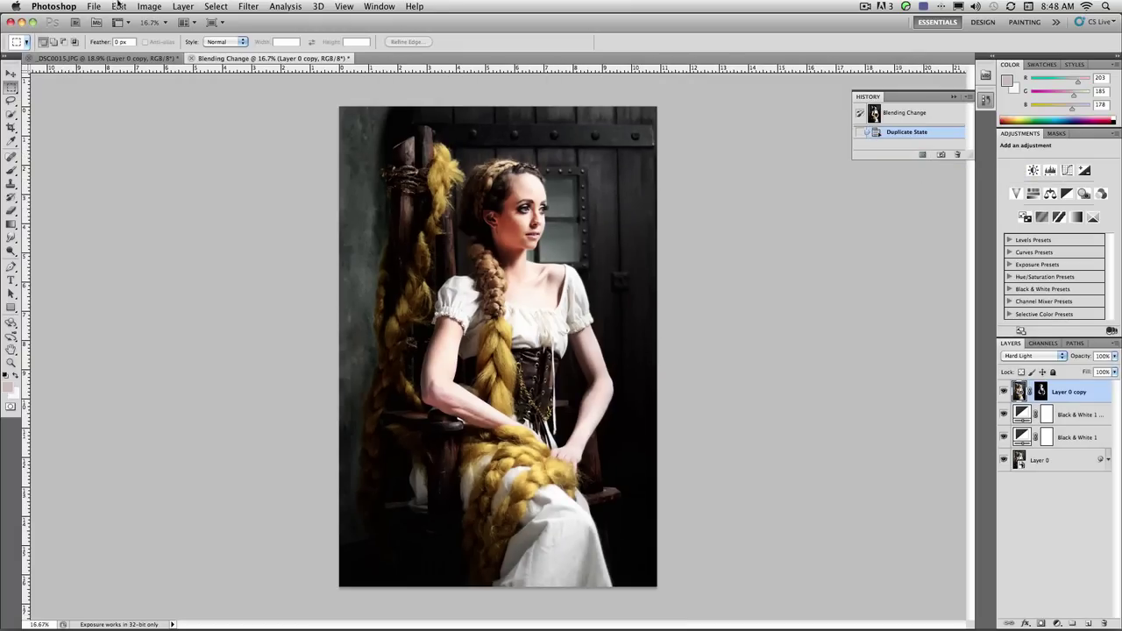
Start an HDR Toning adjustment on the duplicated document and agree to flatten it.
click(148, 6)
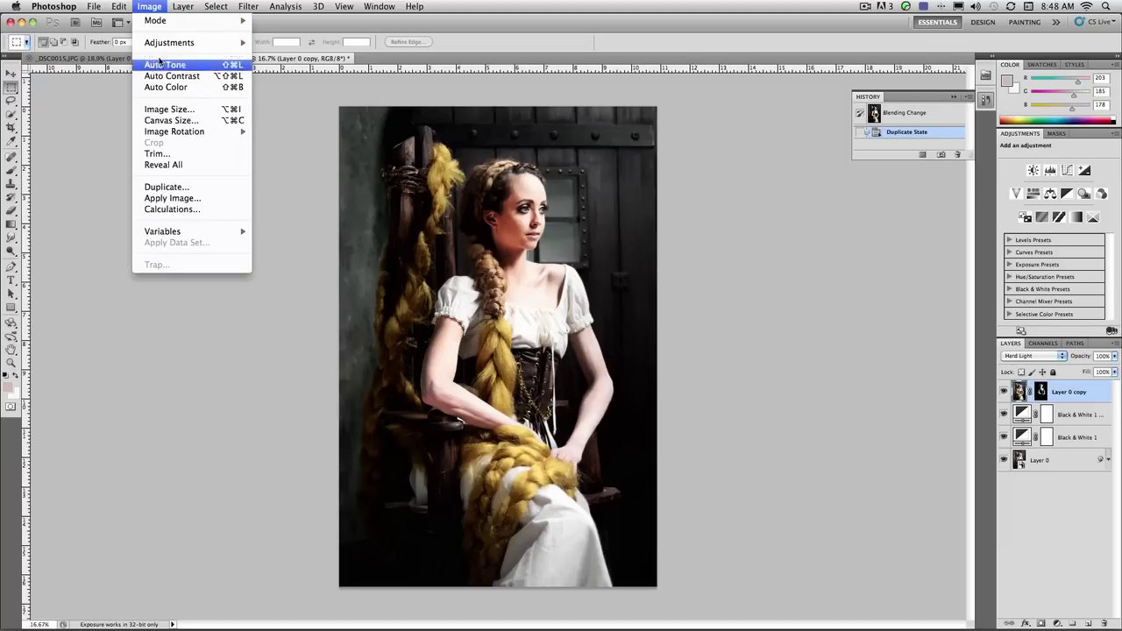
mouse_move(204, 43)
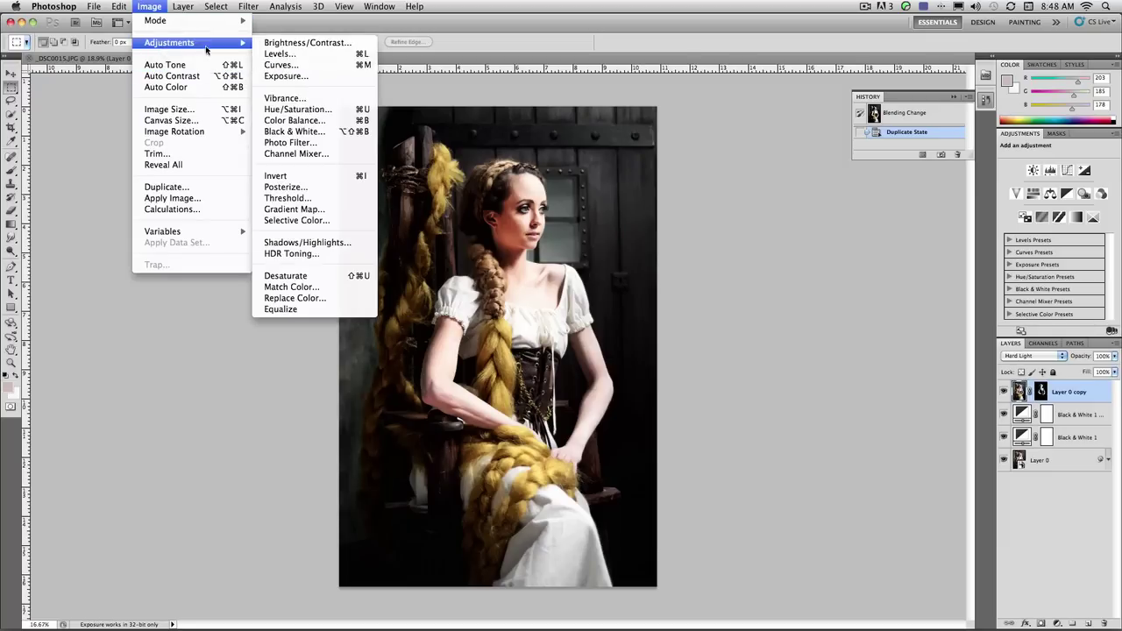
click(306, 254)
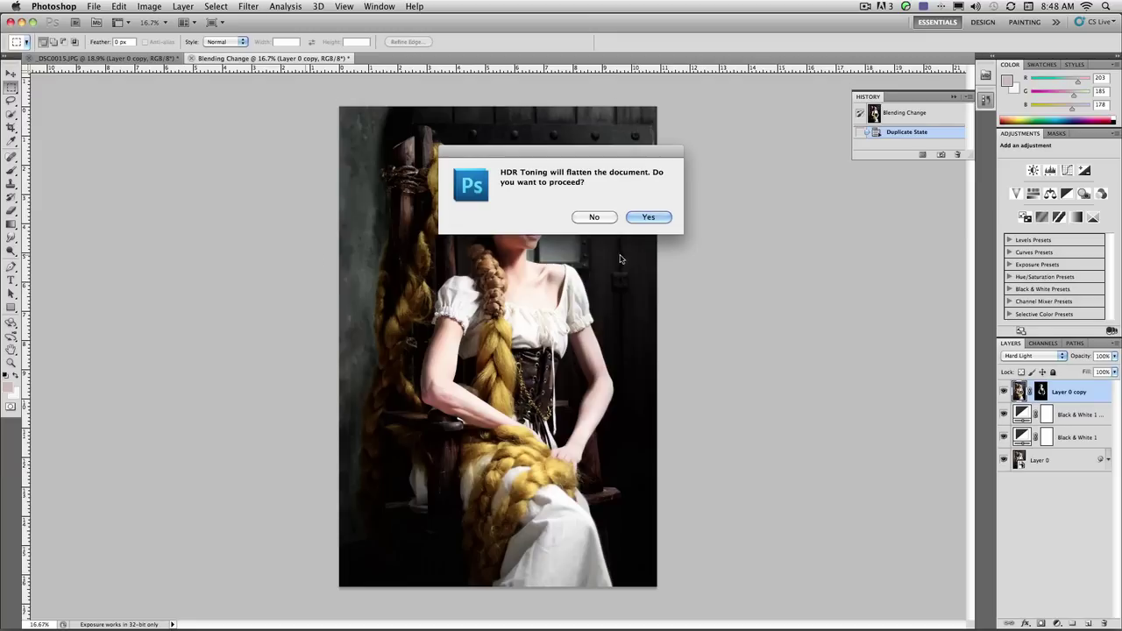
click(655, 218)
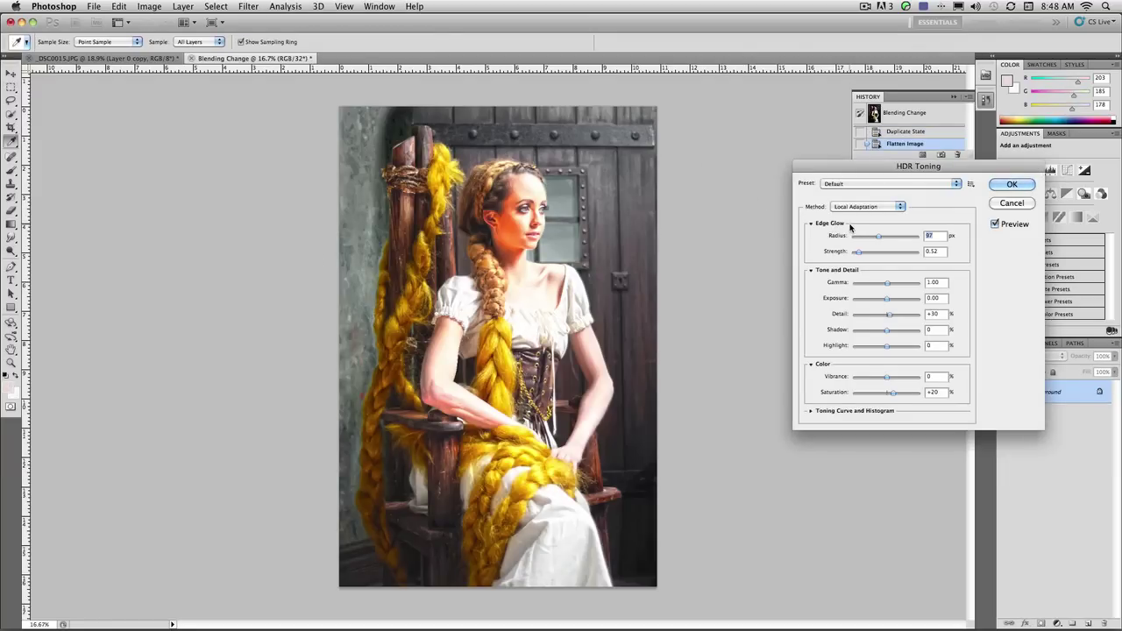
Try the Photorealistic high contrast preset for HDR Toning, and switch to the Monochromatic artistic preset.
click(909, 186)
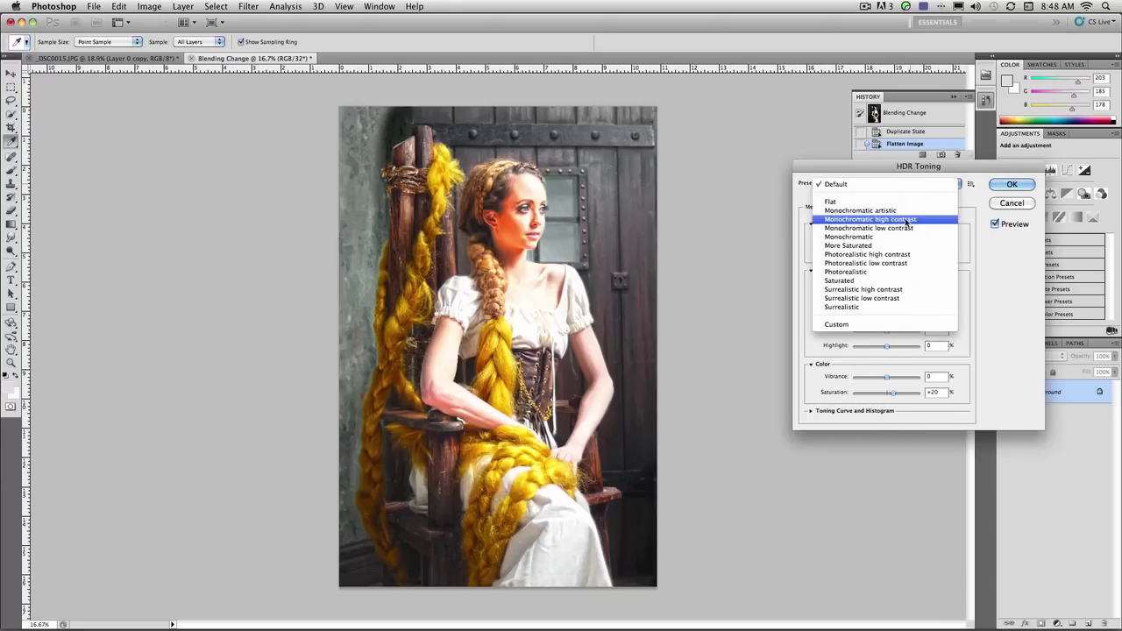
click(901, 255)
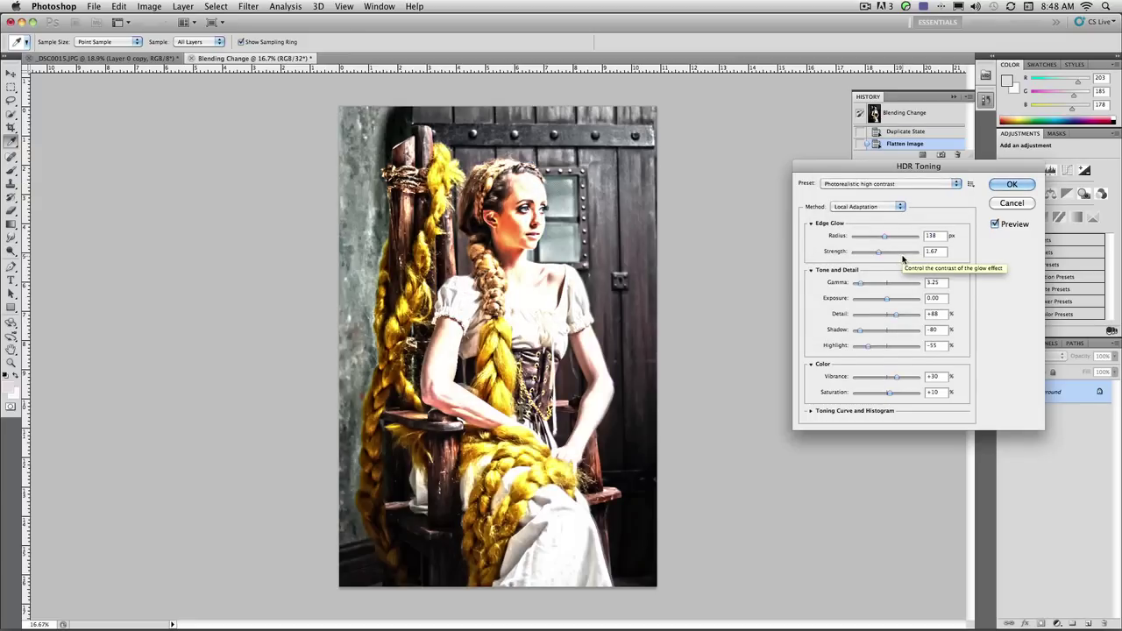
click(920, 184)
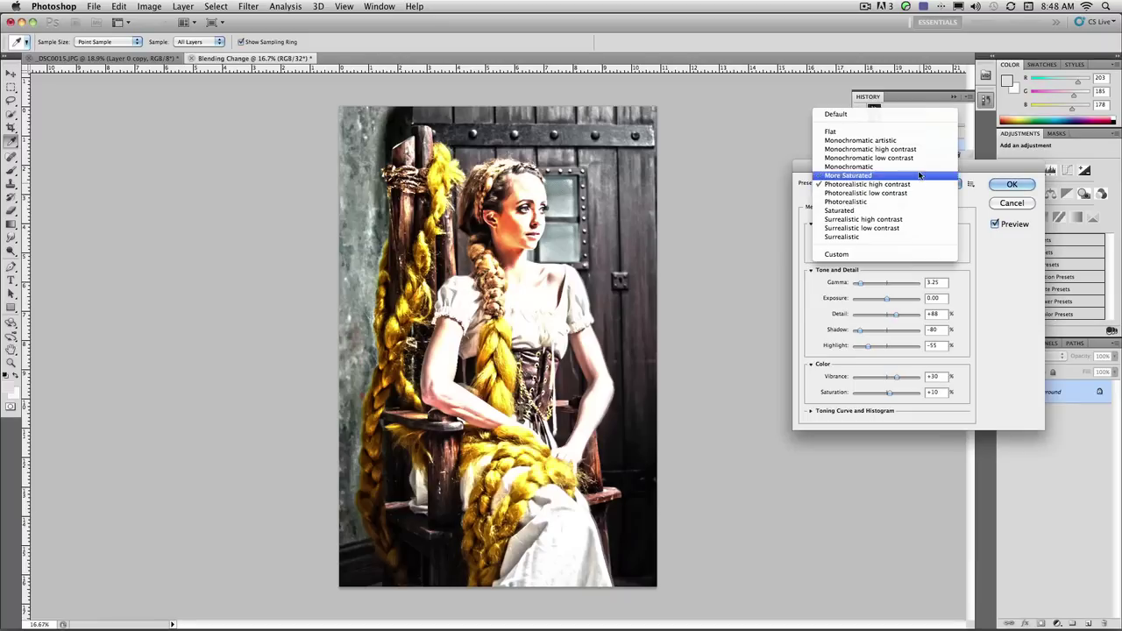
click(917, 141)
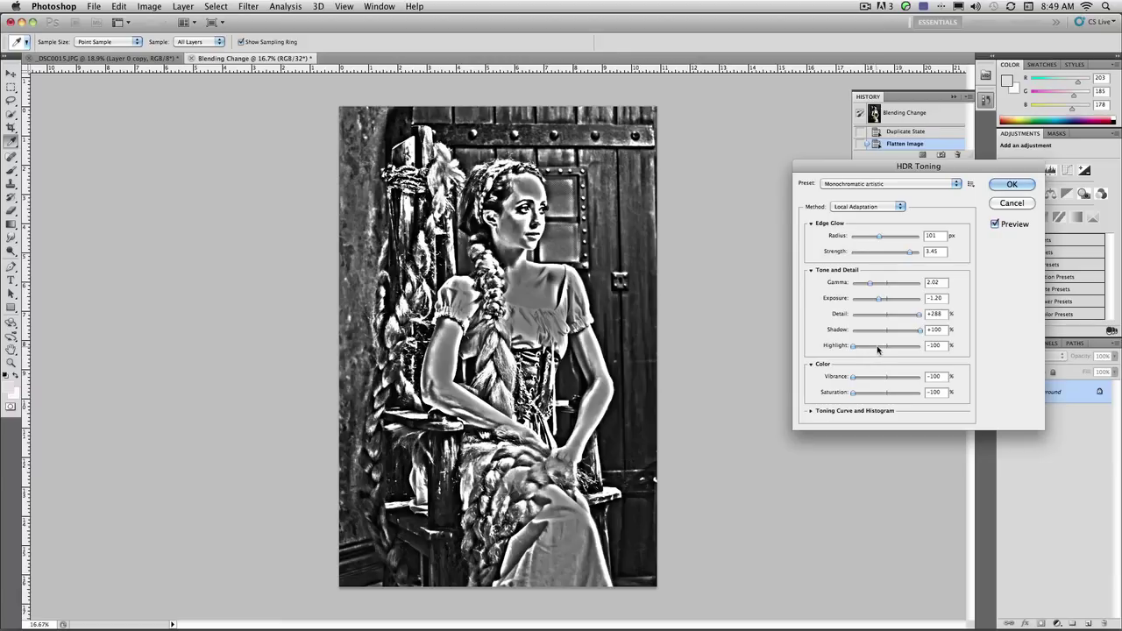
Adjust the HDR toning to Radius 102 px, Strength 1.76, Detail +70%, Shadow +20% and Highlight -30%.
drag(903, 330, 894, 332)
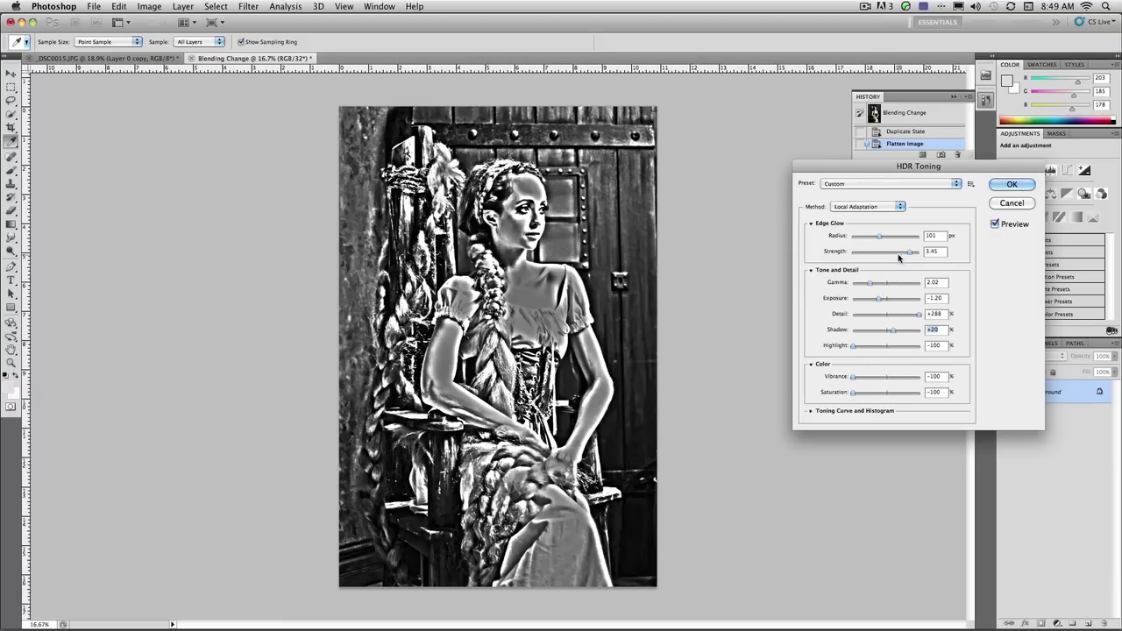
drag(895, 252, 875, 255)
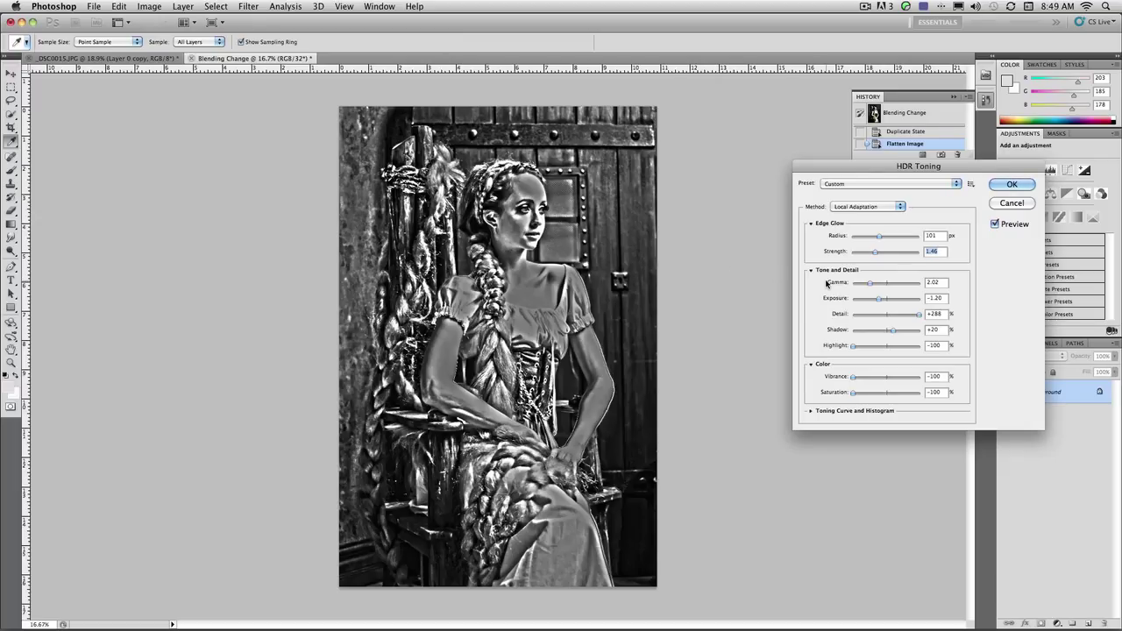
mouse_move(879, 244)
mouse_down()
mouse_move(886, 238)
mouse_move(868, 252)
mouse_move(879, 238)
mouse_up()
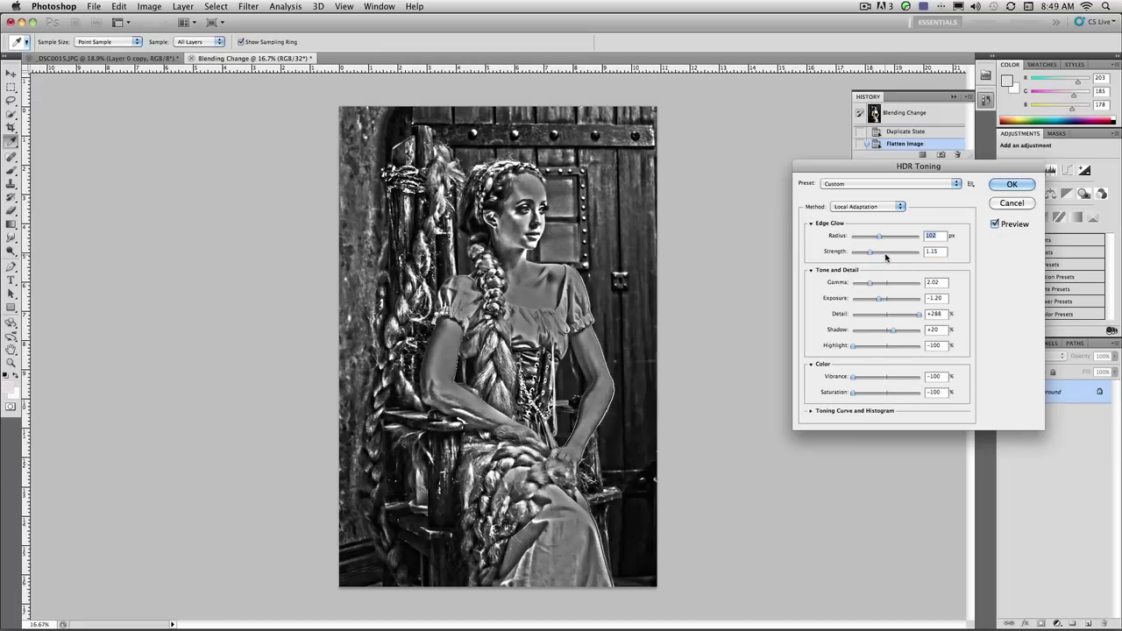
click(880, 252)
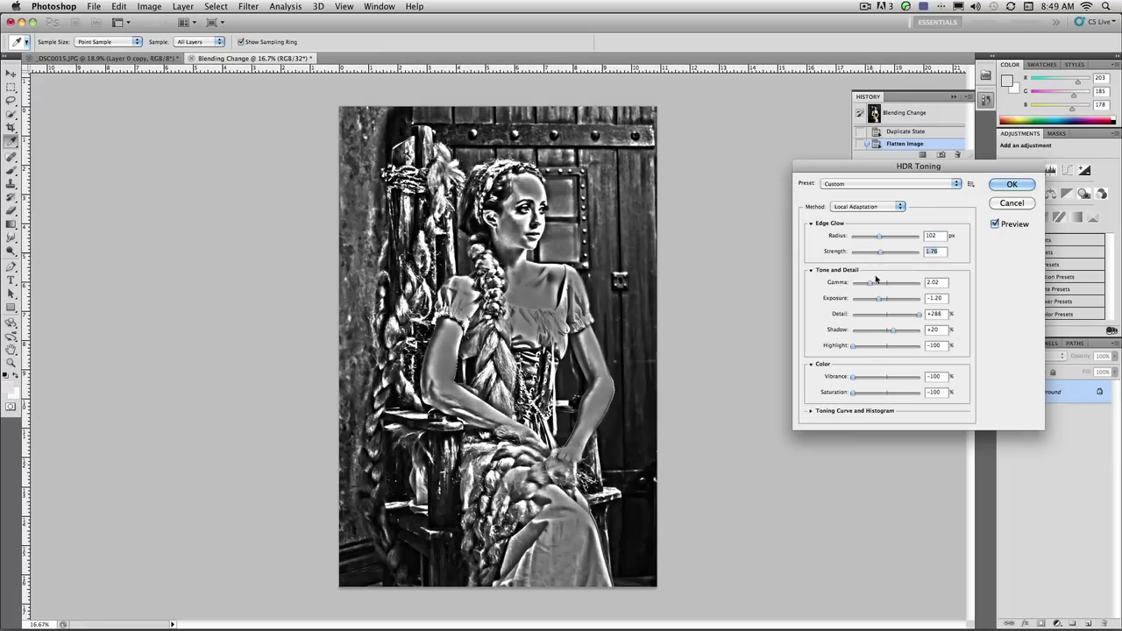
drag(903, 316, 894, 319)
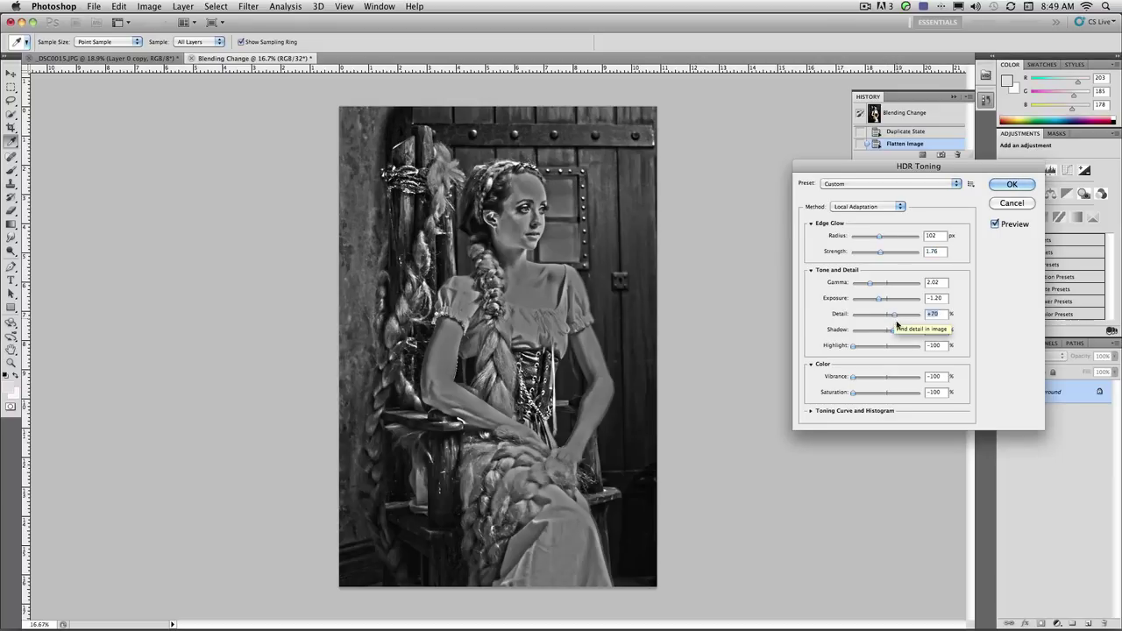
drag(859, 348, 876, 351)
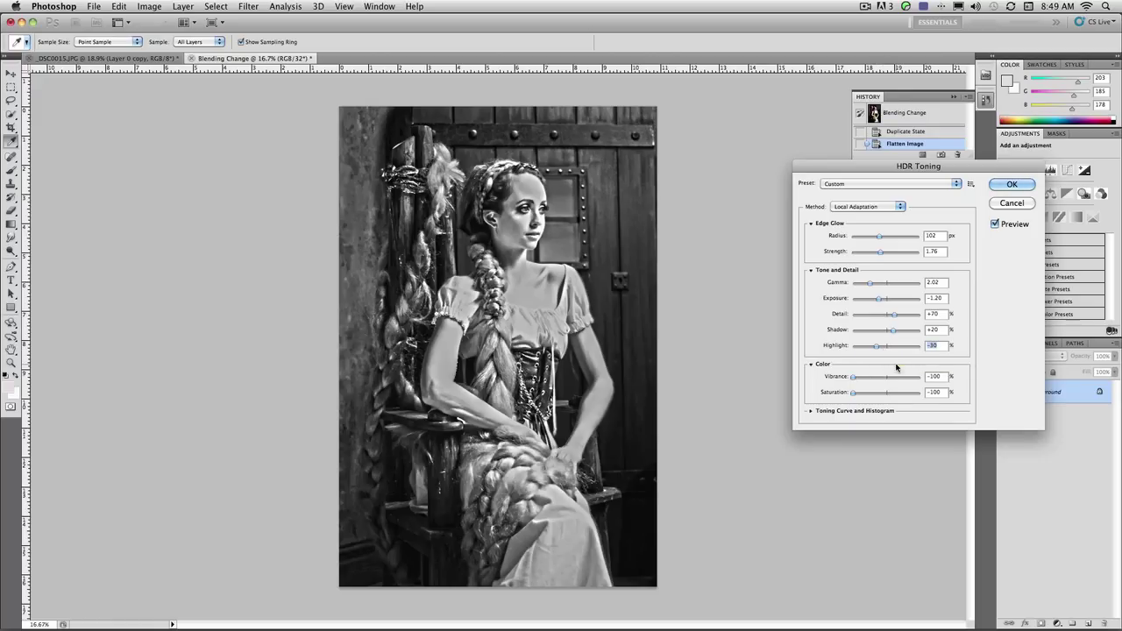
Shape the toning curve into a gentle S with an upper point at input 60%, output 62%, and apply the HDR Toning.
click(812, 411)
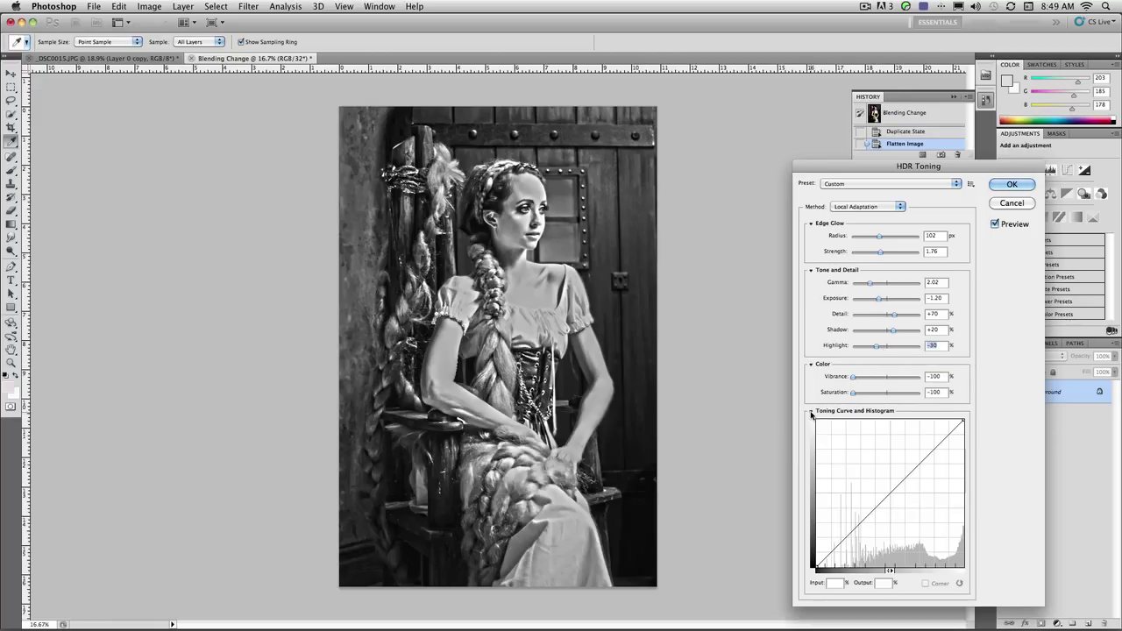
drag(875, 503, 904, 475)
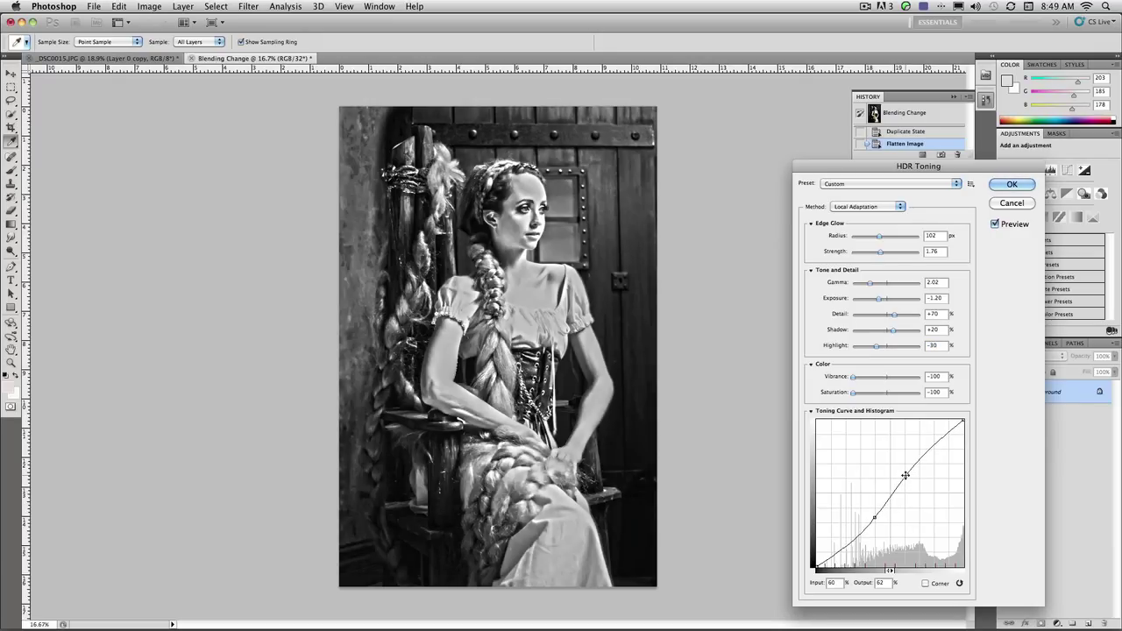
click(1014, 185)
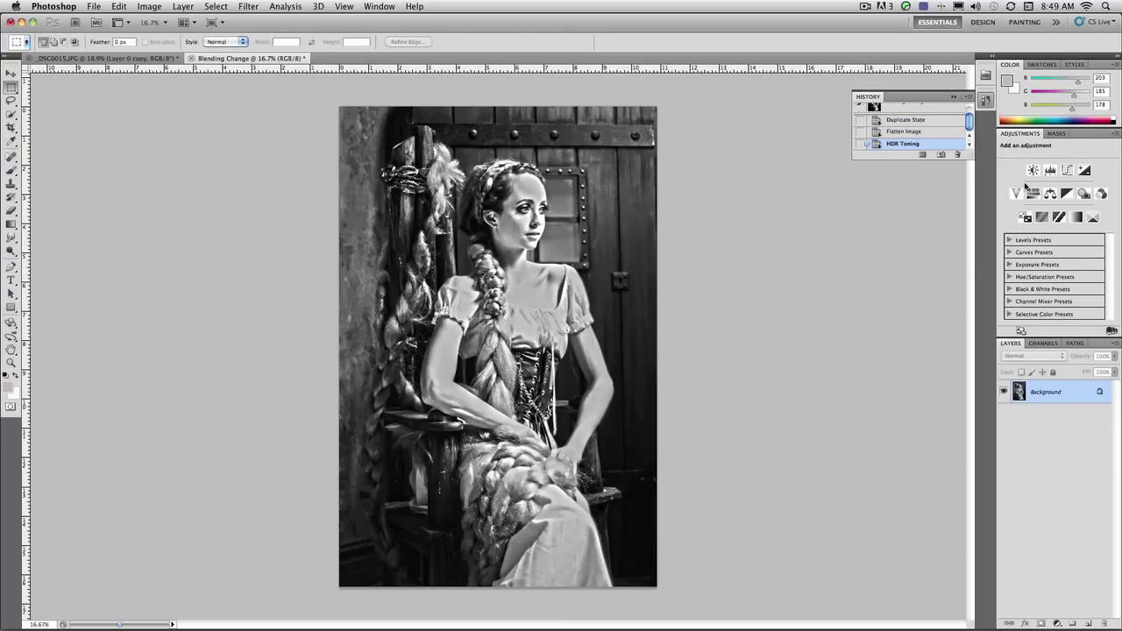
Copy the whole toned image and paste it into a new top layer of _DSC0015.JPG, accepting the colour profile conversion.
key(super+a)
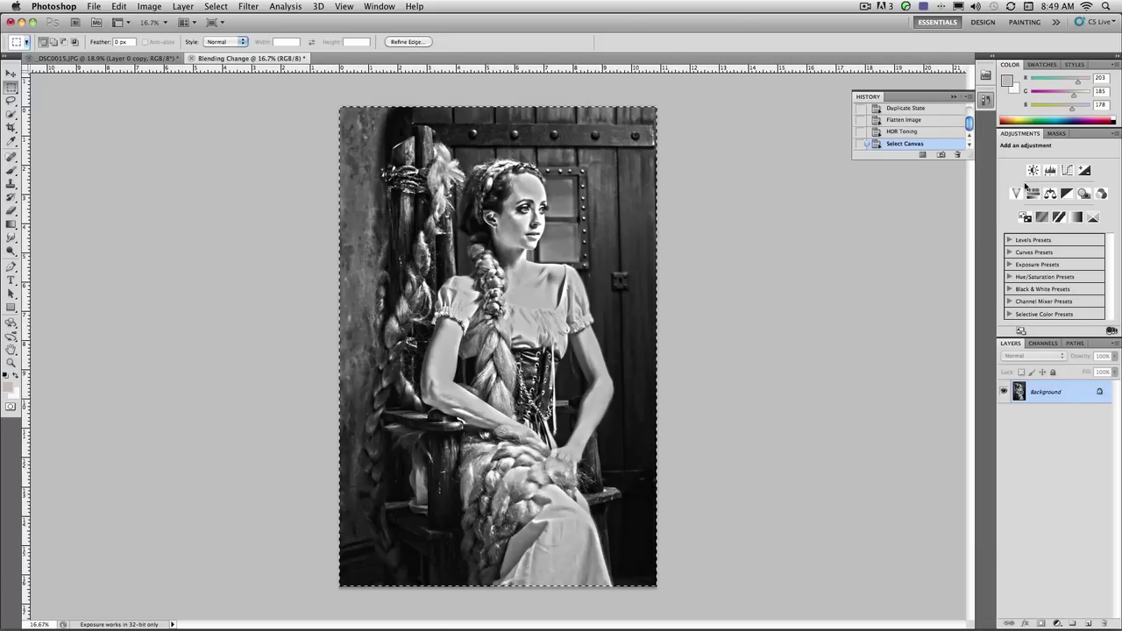
click(121, 58)
key(super+shift+alt+n)
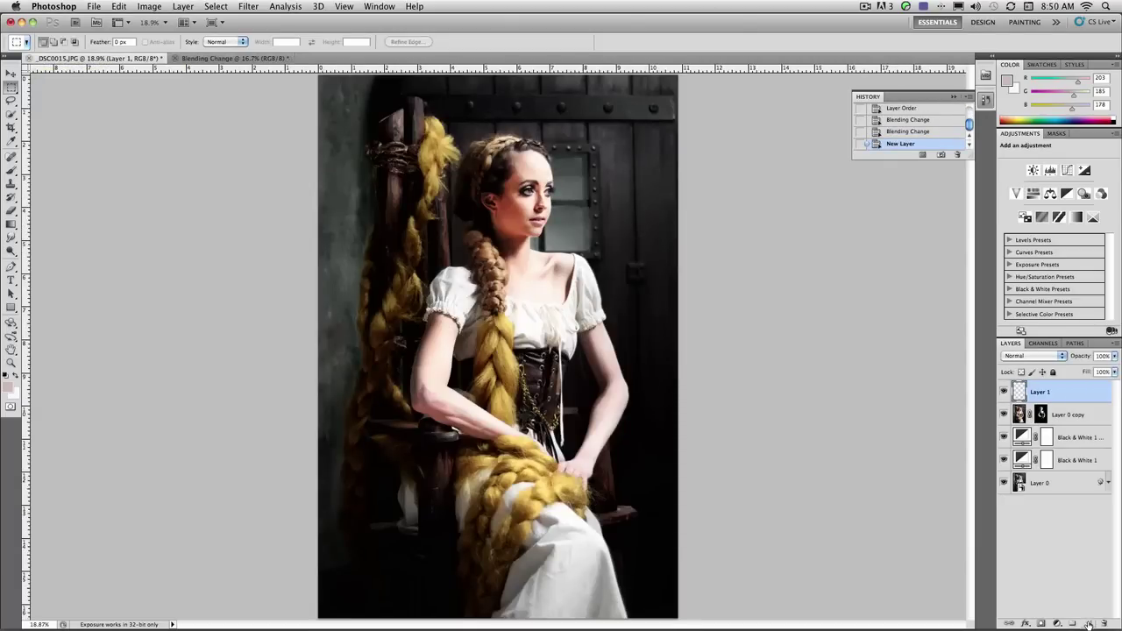
key(super+v)
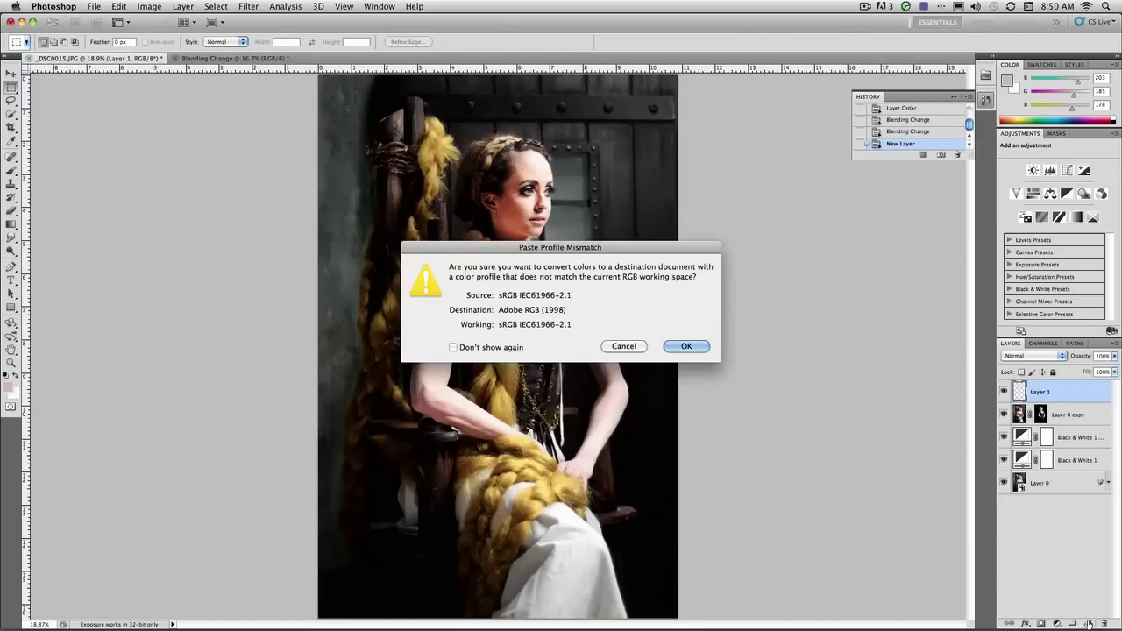
click(686, 347)
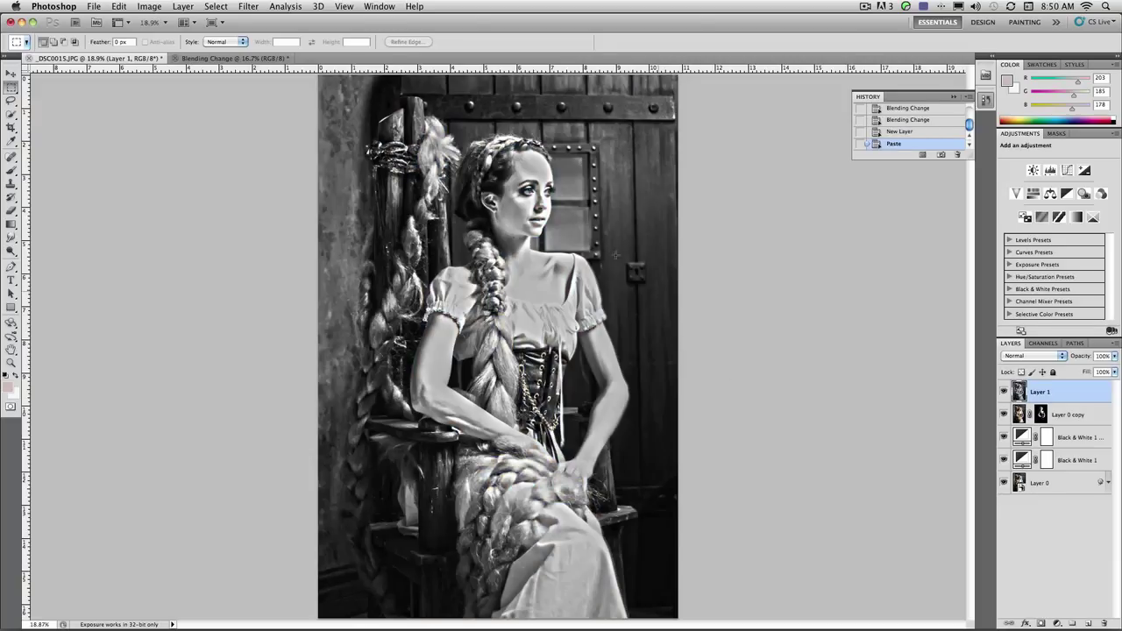
Save the layered document to the Desktop as Toning.psd in Photoshop format with Maximize Compatibility on.
click(93, 7)
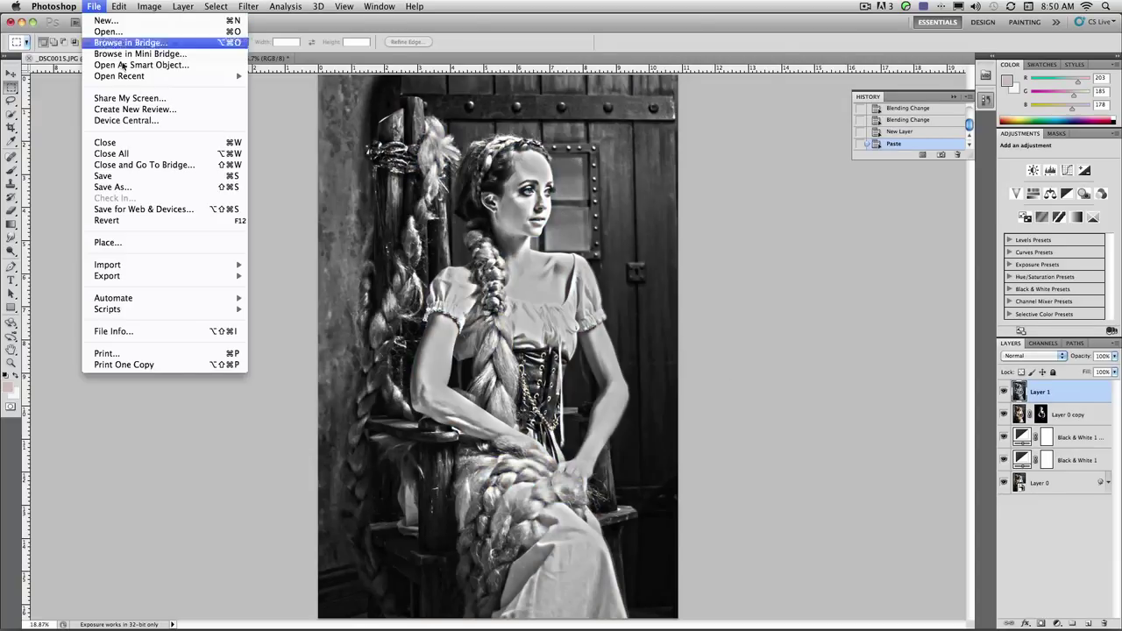
click(179, 186)
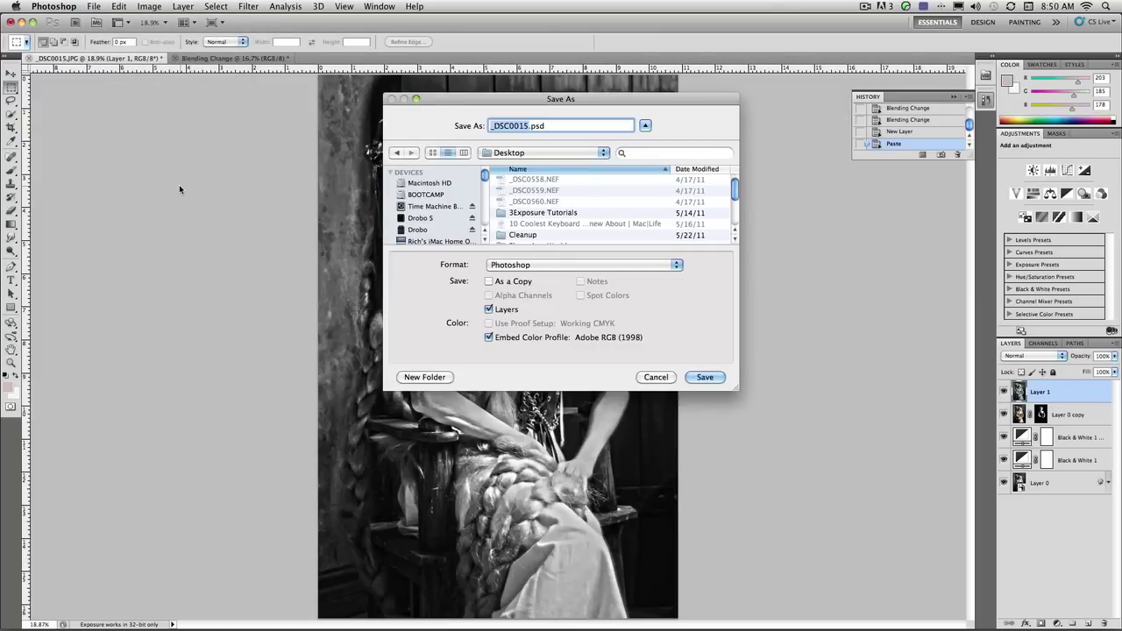
text(Rapunzel)
key(Return)
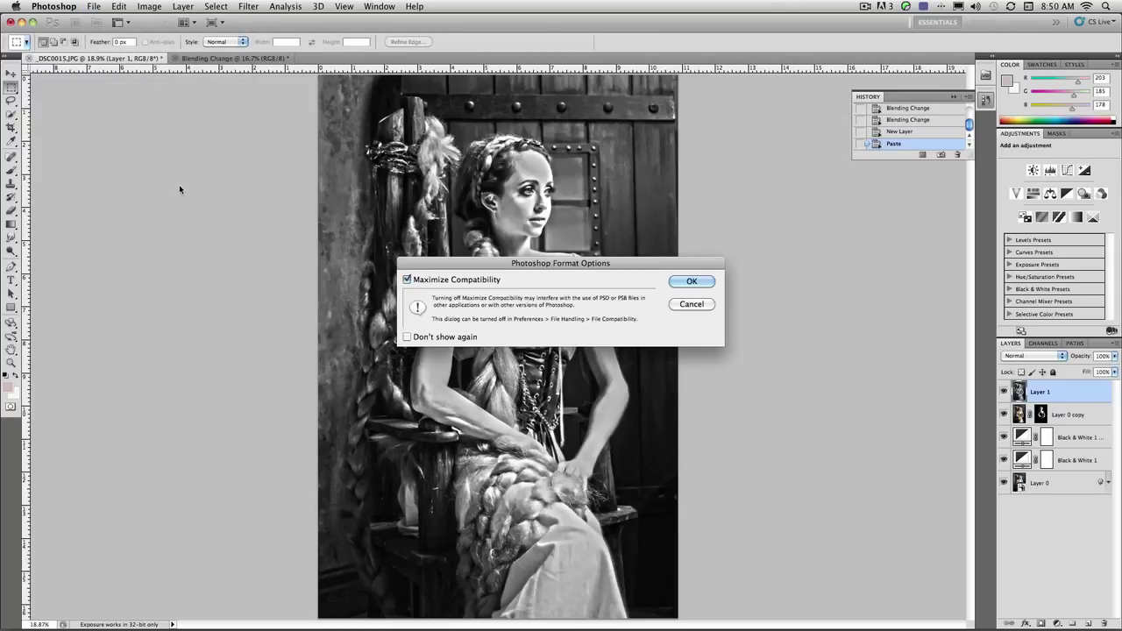
key(Return)
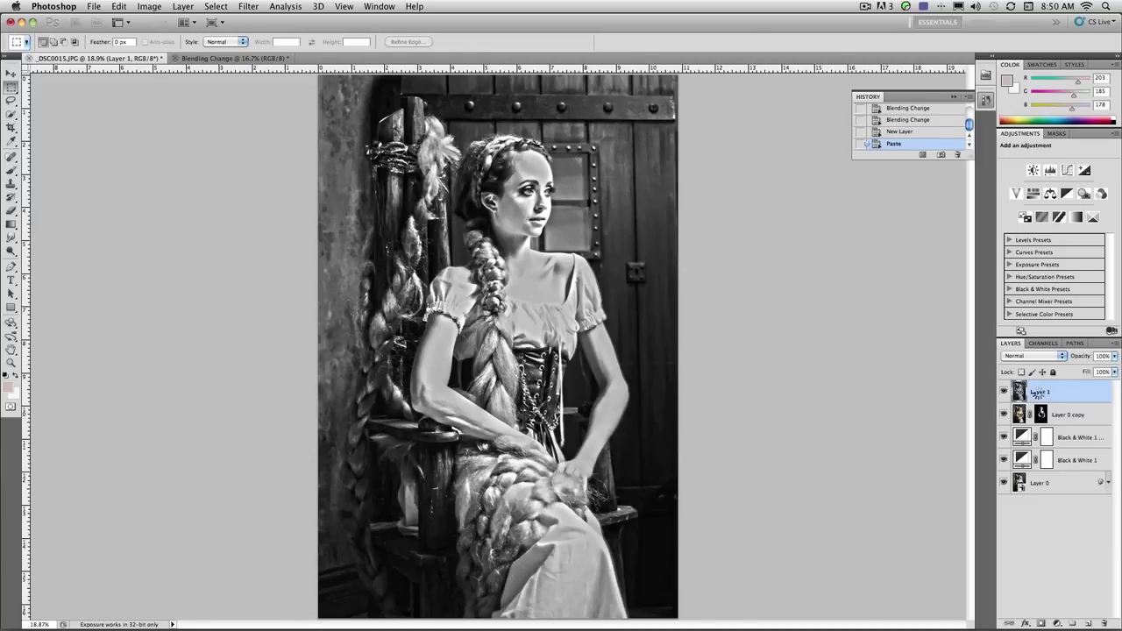
Rename the pasted HDR layer as Tonemap.
double_click(1039, 392)
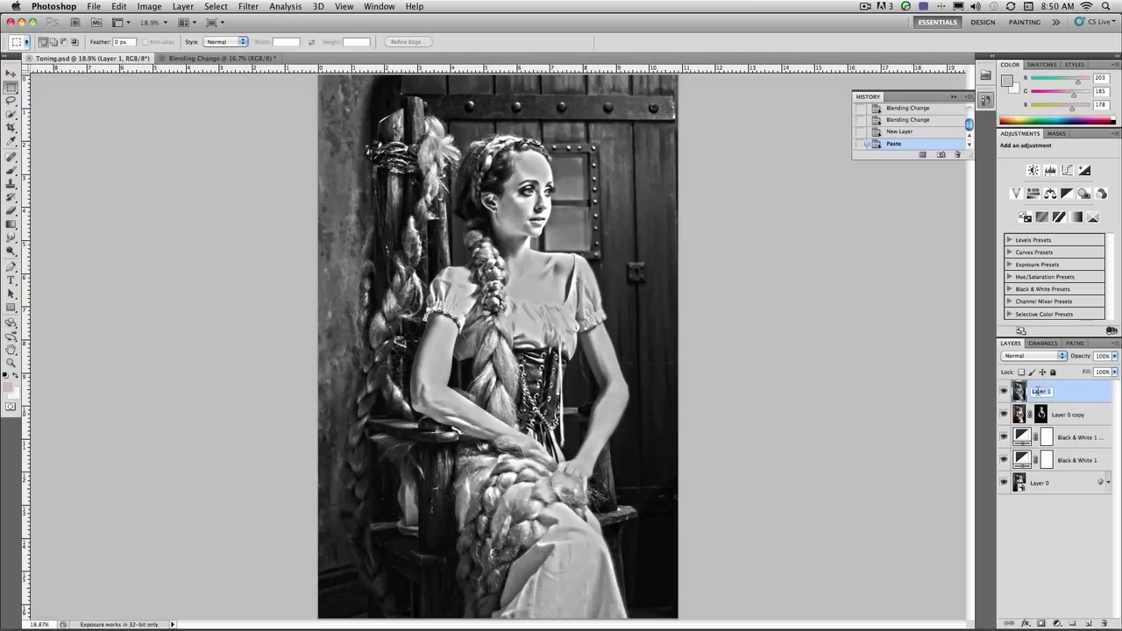
text(Tonemap)
key(Return)
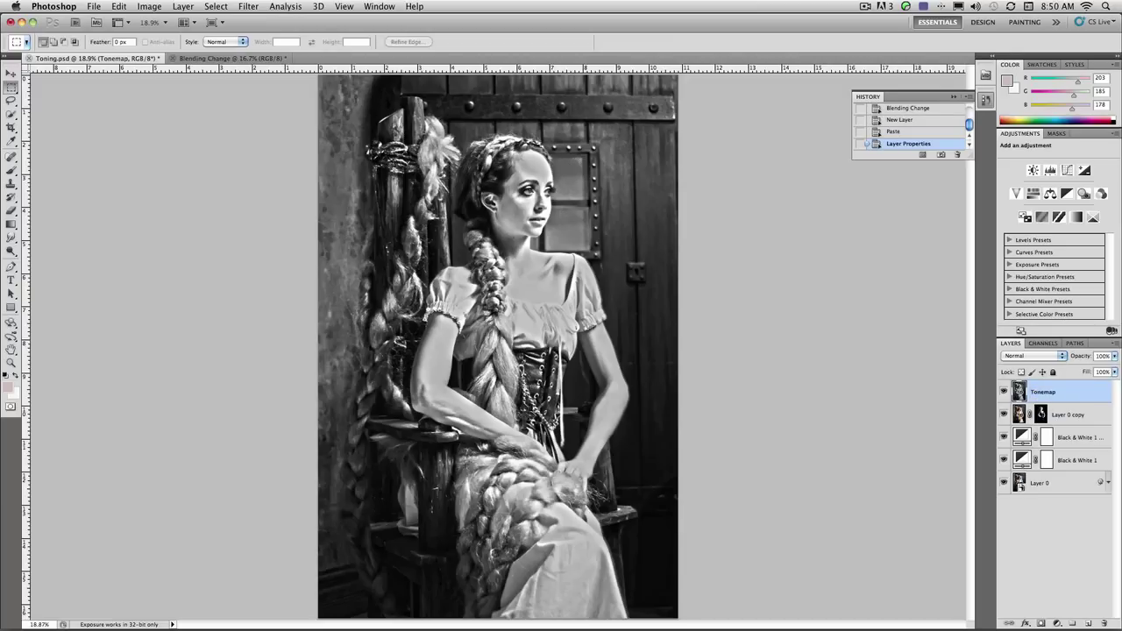
Cycle the Tonemap layer through the blending modes, settle on Overlay, and lower its opacity to 40%.
key(v)
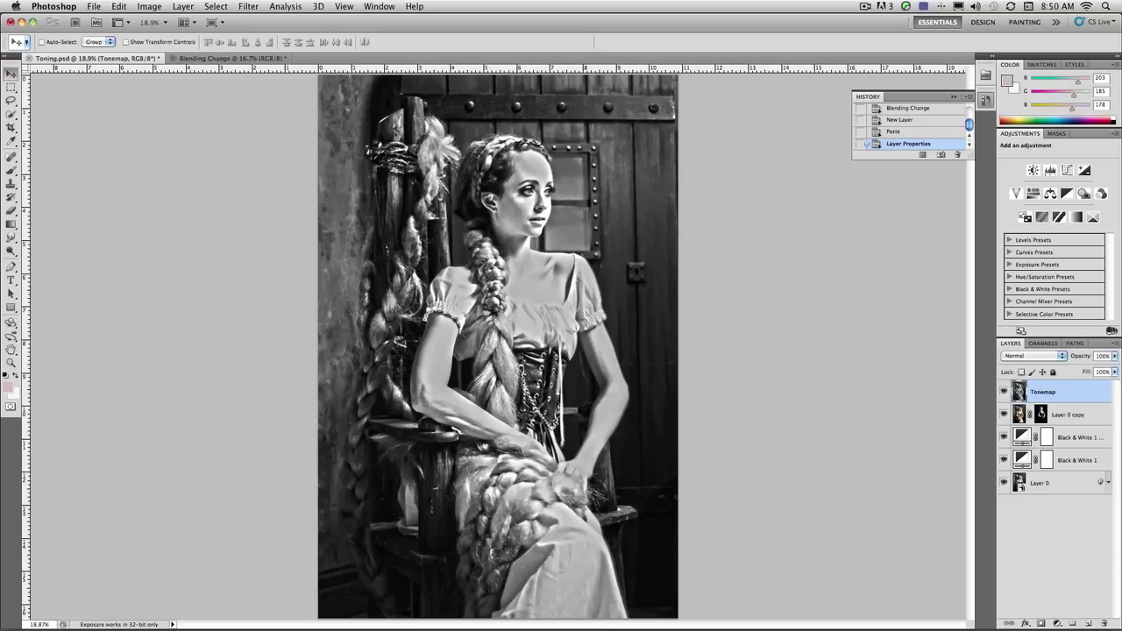
key(shift+plus)
key(shift+plus)
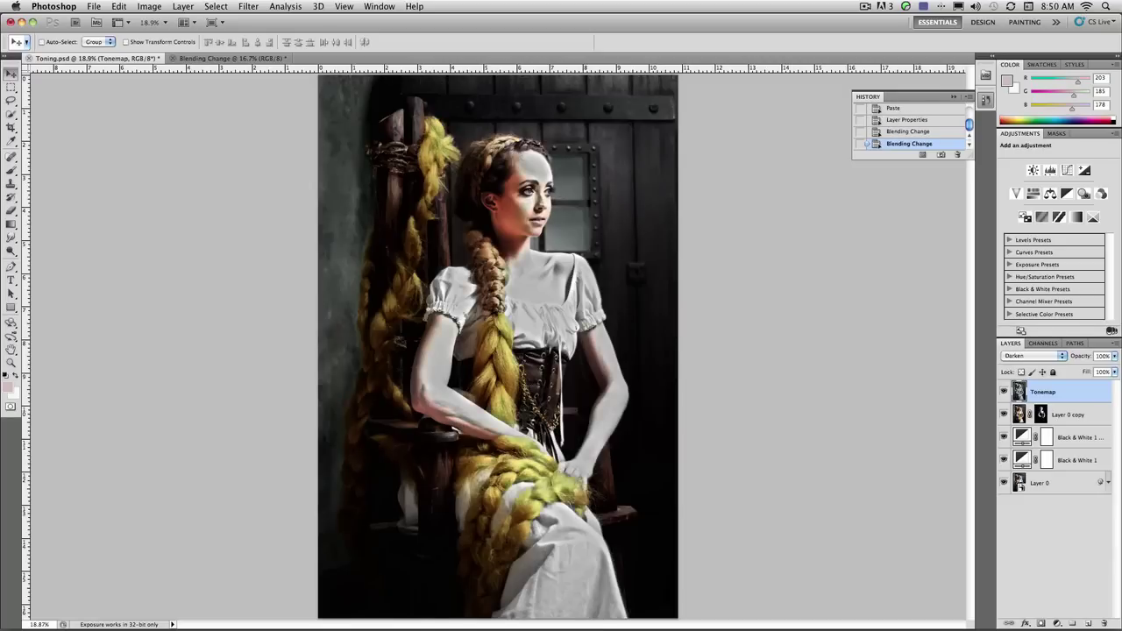
key(shift+plus)
key(shift+plus)
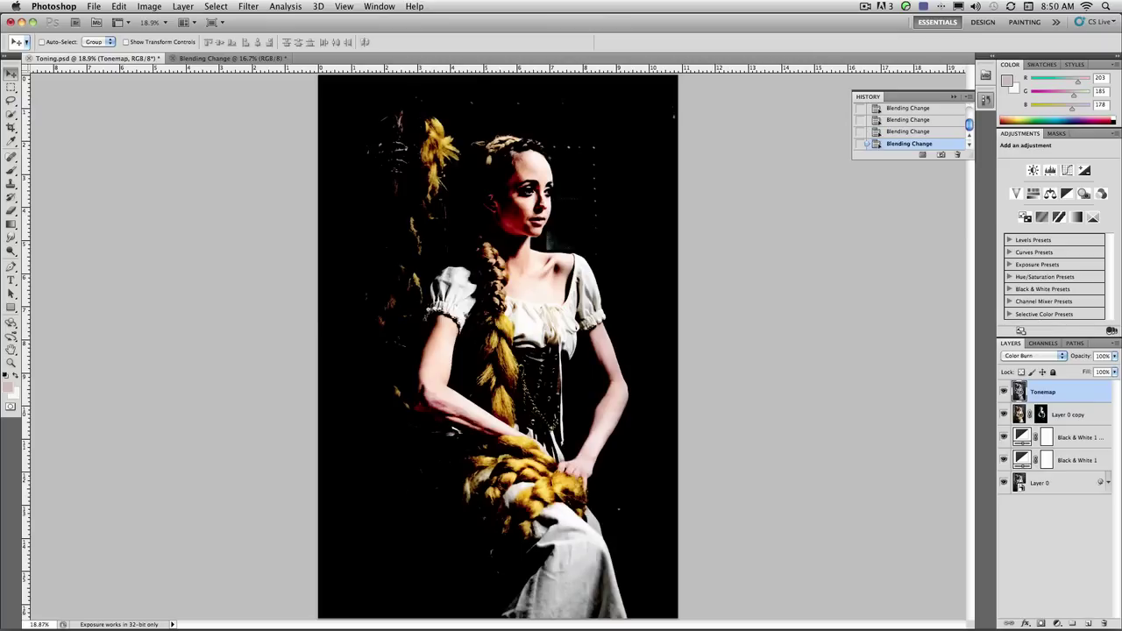
key(shift+minus)
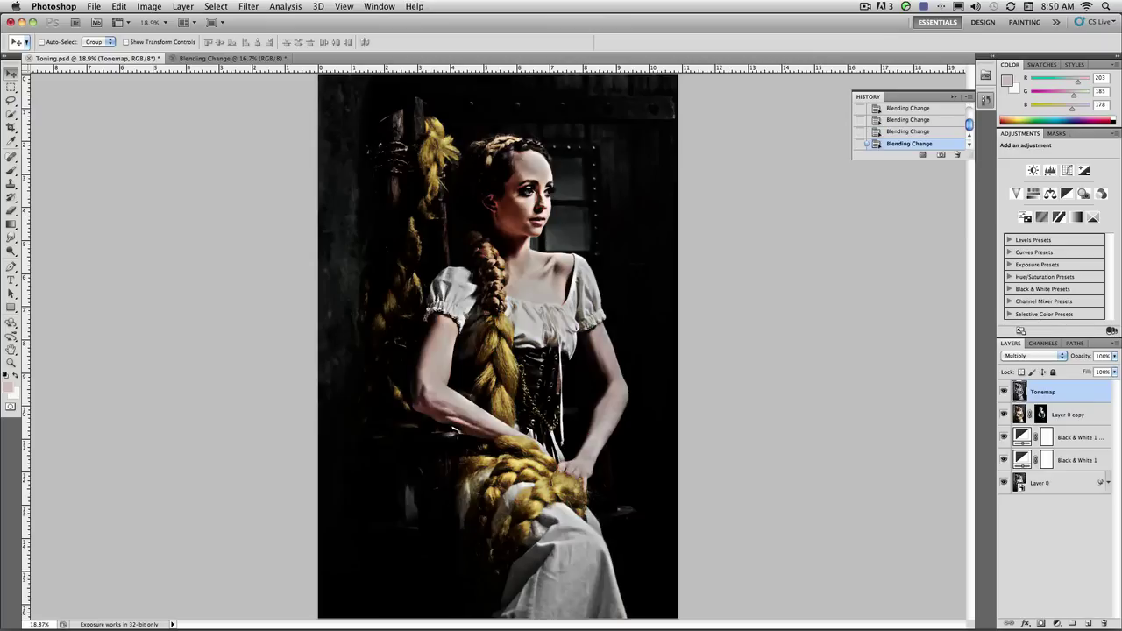
key(shift+plus)
key(shift+plus)
key(shift+plus)
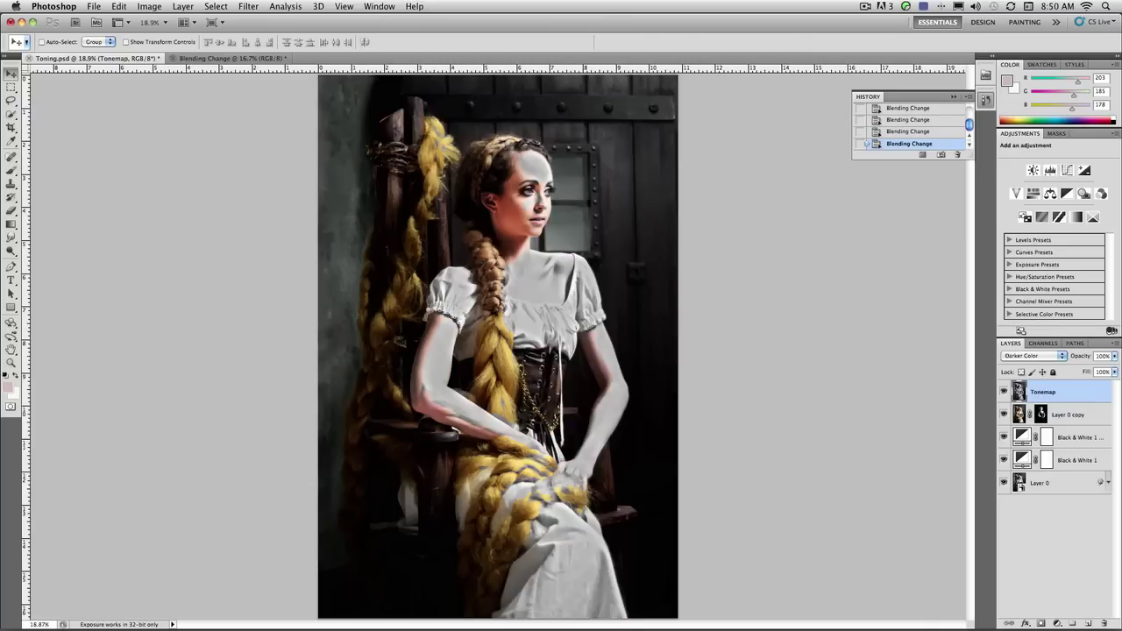
key(shift+plus)
key(shift+plus)
key(shift+plus)
key(shift+plus)
key(shift+plus)
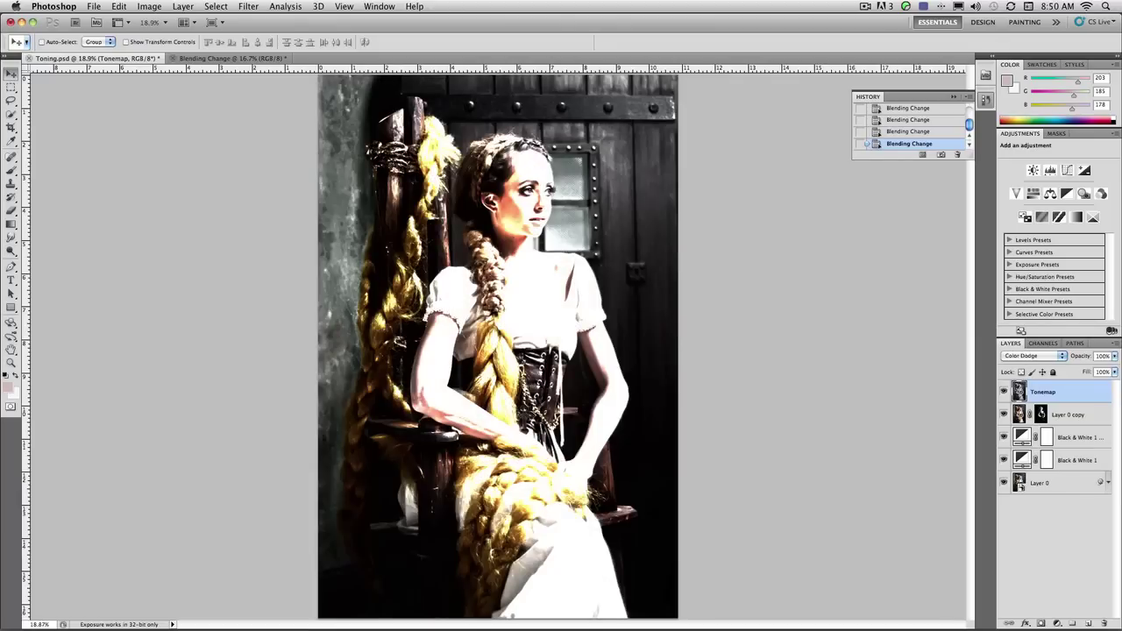
key(shift+plus)
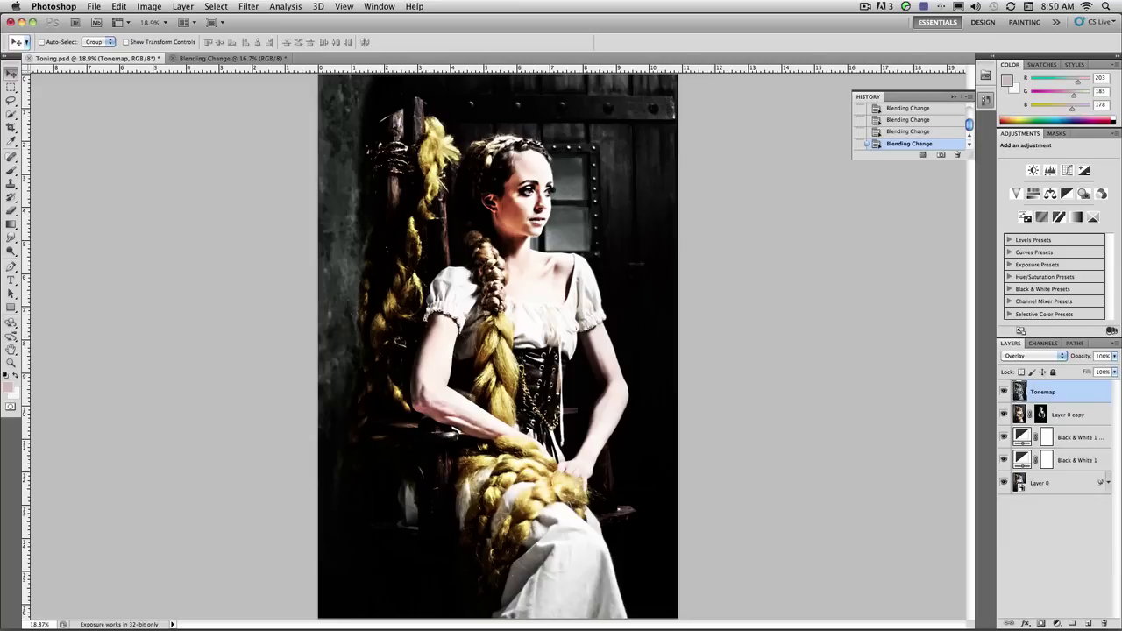
key(4)
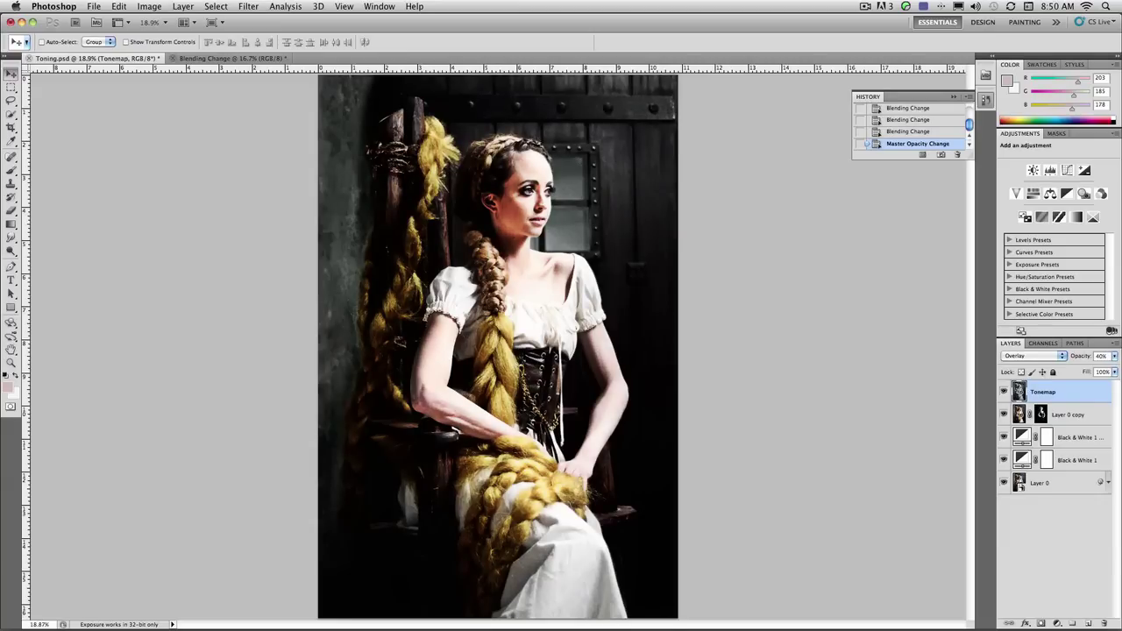
Compare the portrait with and without the Tonemap layer by toggling its visibility.
click(1004, 392)
click(1003, 392)
click(1003, 392)
click(1003, 391)
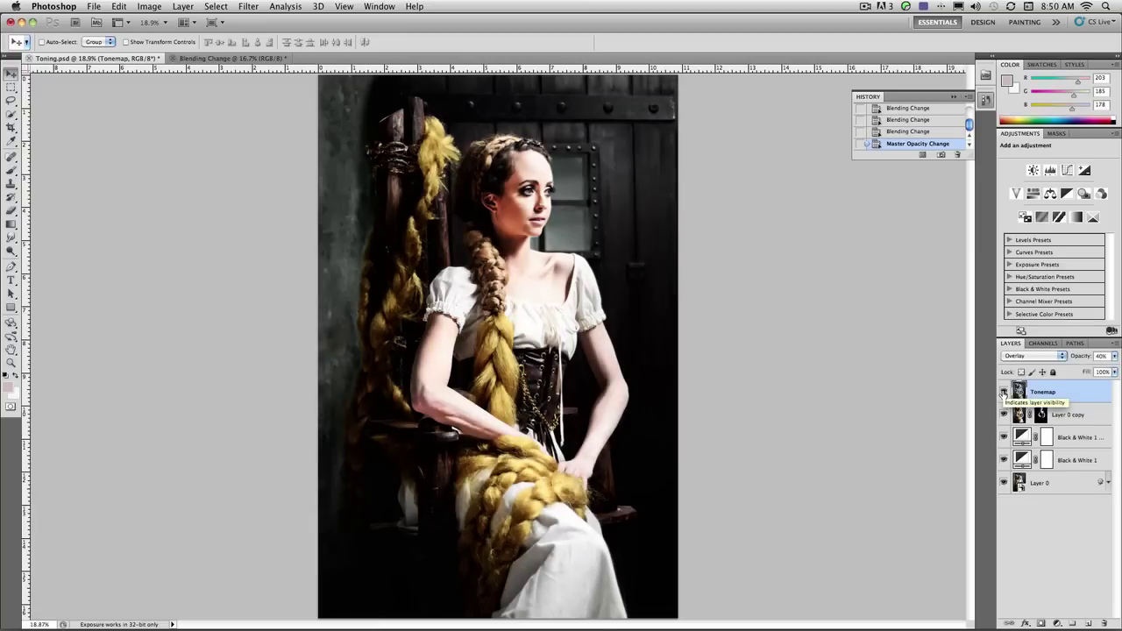
click(1004, 392)
click(1004, 392)
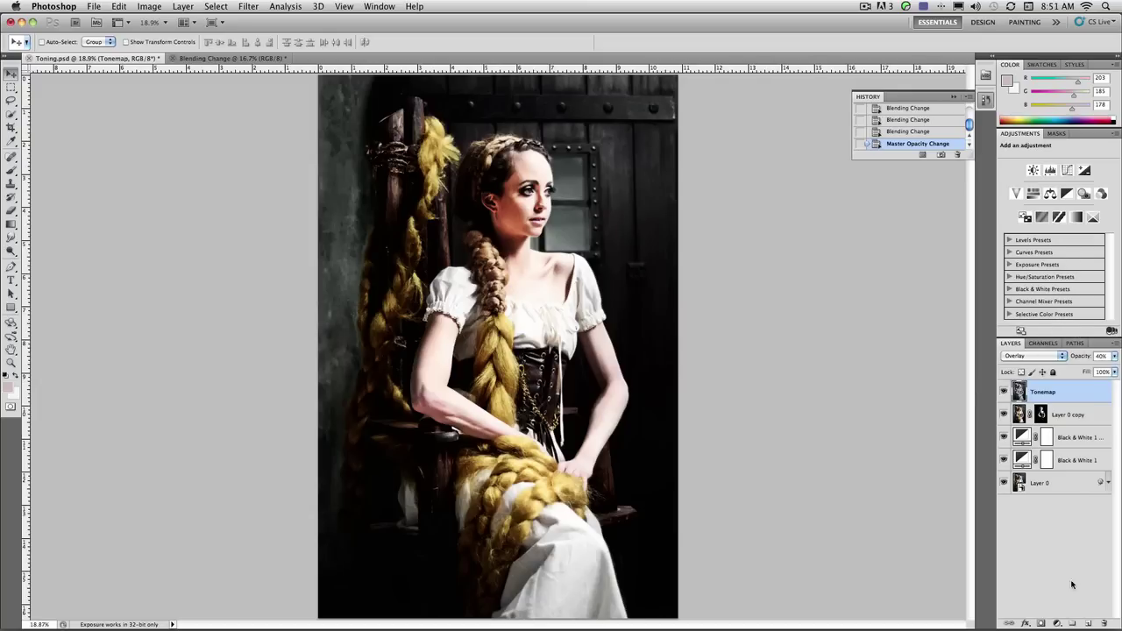
Add a Gradient Map adjustment layer above Tonemap using the pale gold gradient from the Metals set, loaded in place of the current presets.
click(1056, 624)
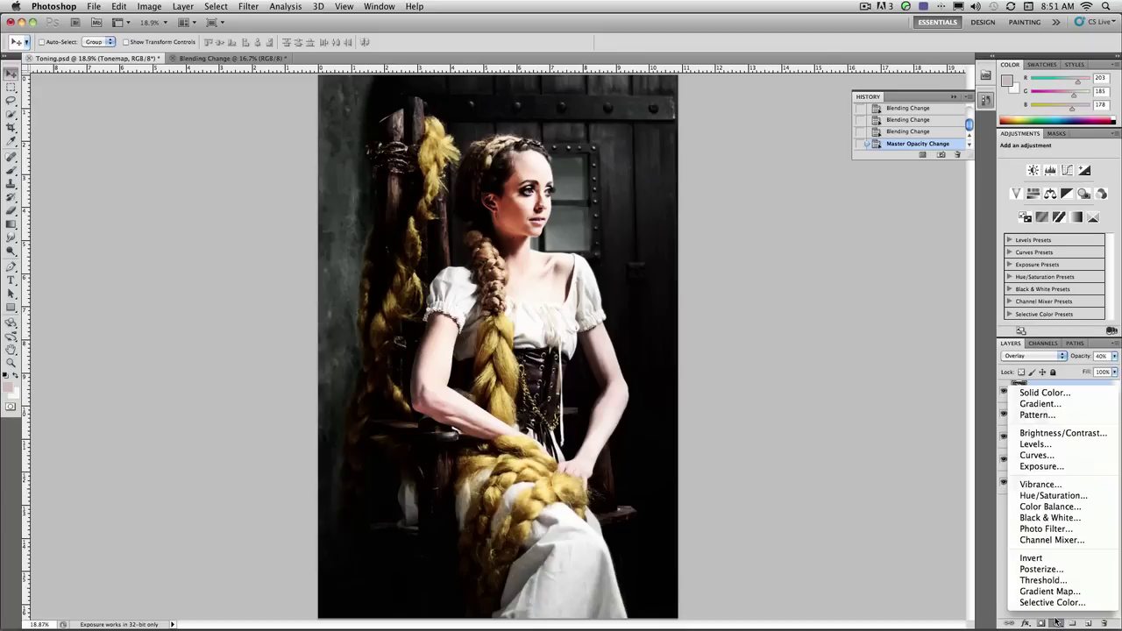
click(1050, 591)
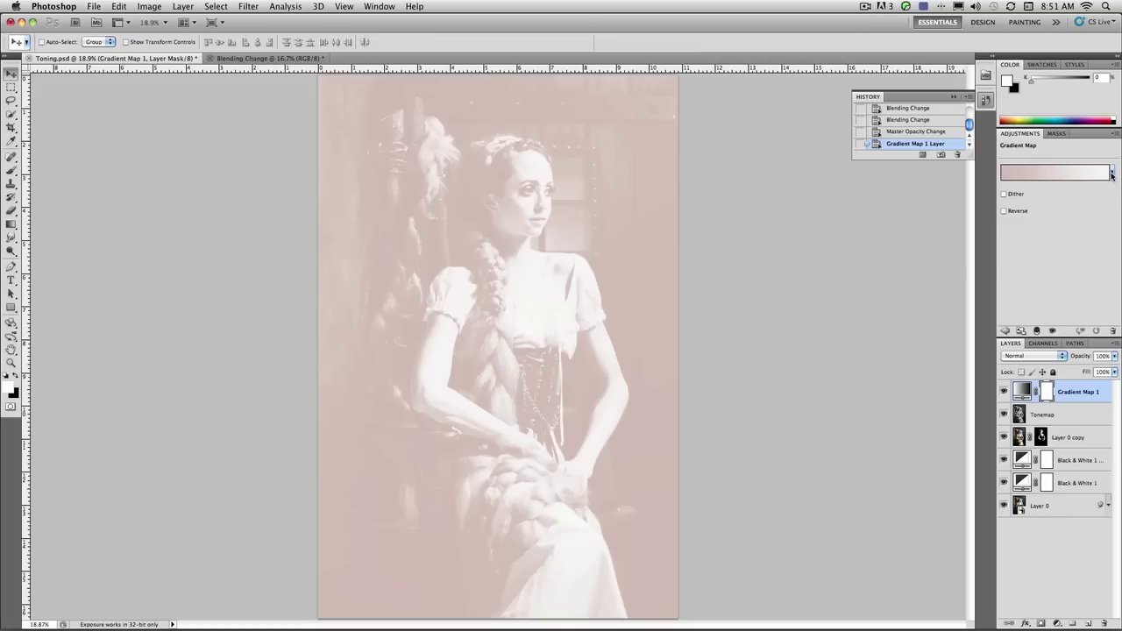
click(1112, 174)
click(1106, 191)
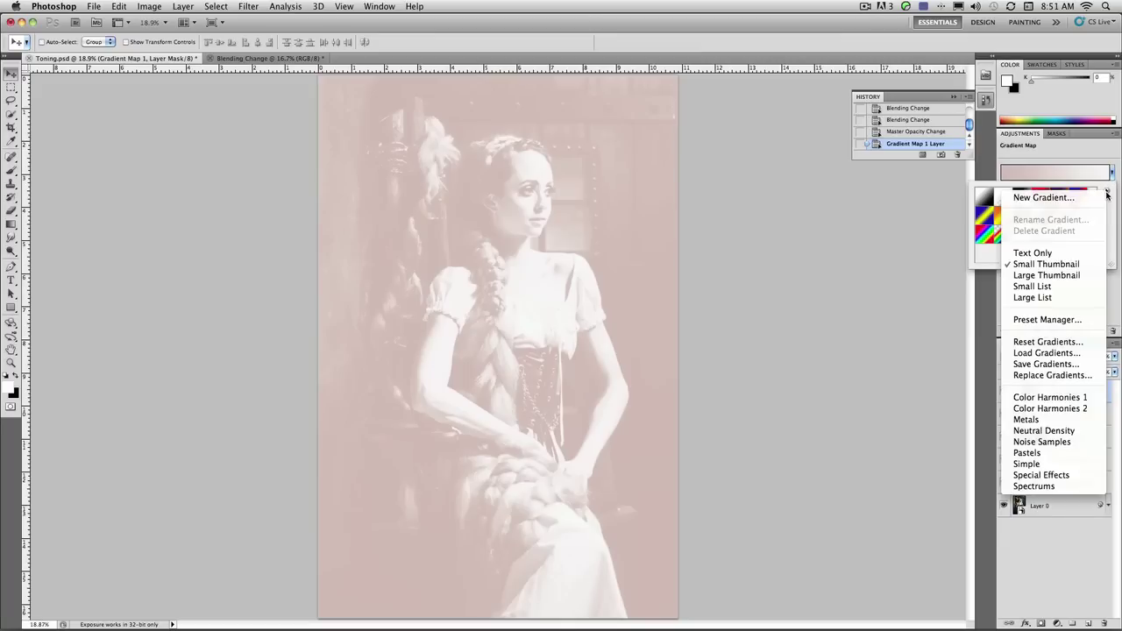
click(1078, 419)
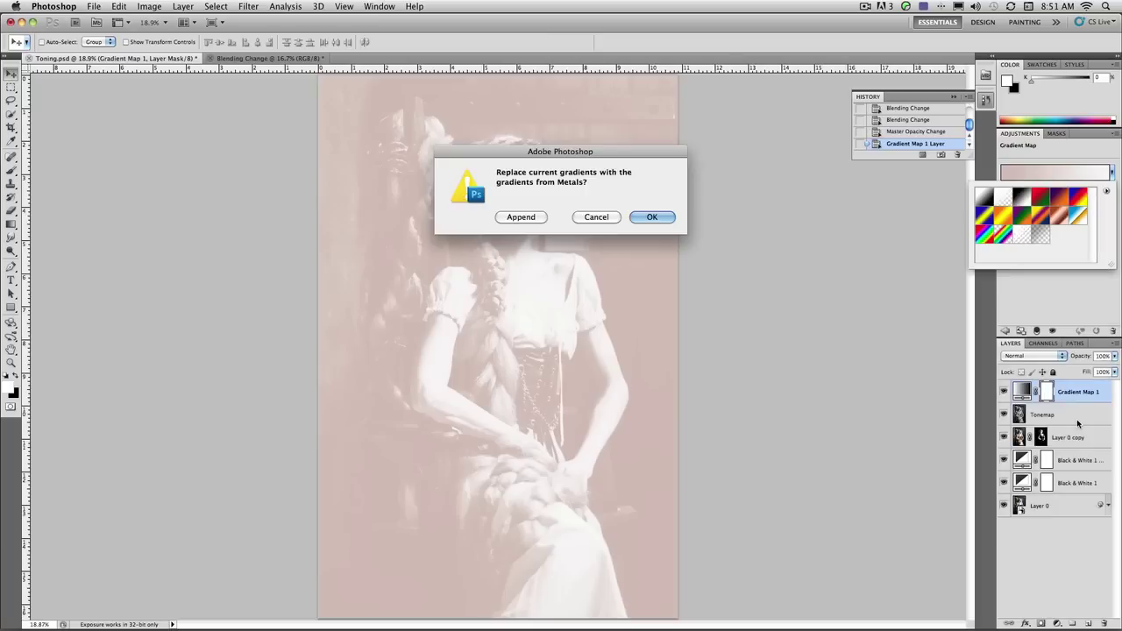
click(647, 216)
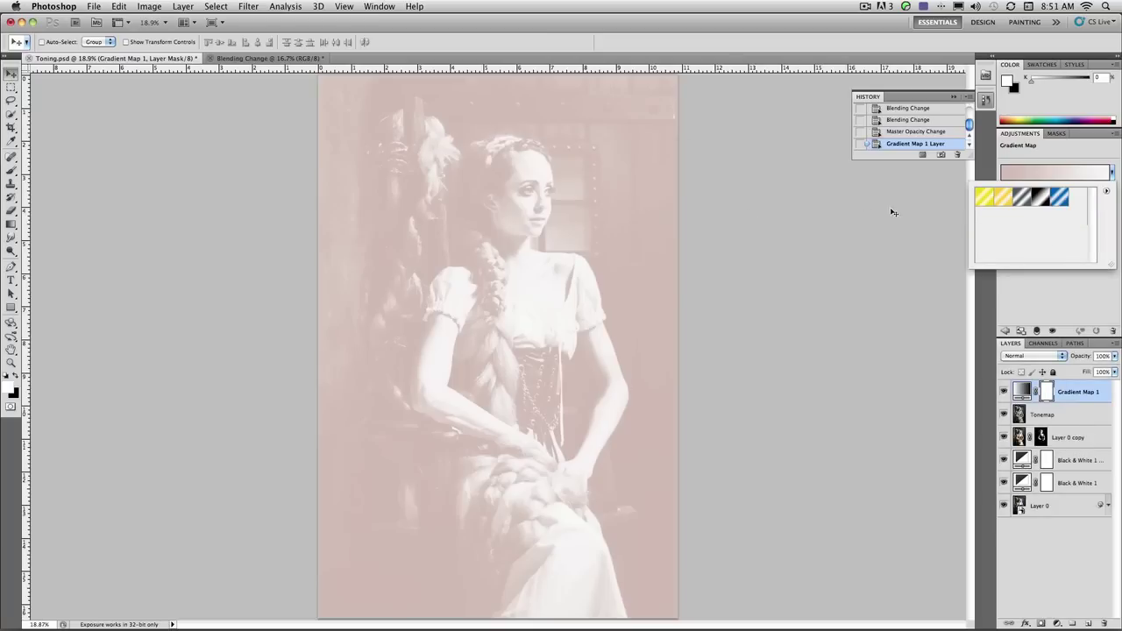
click(1004, 204)
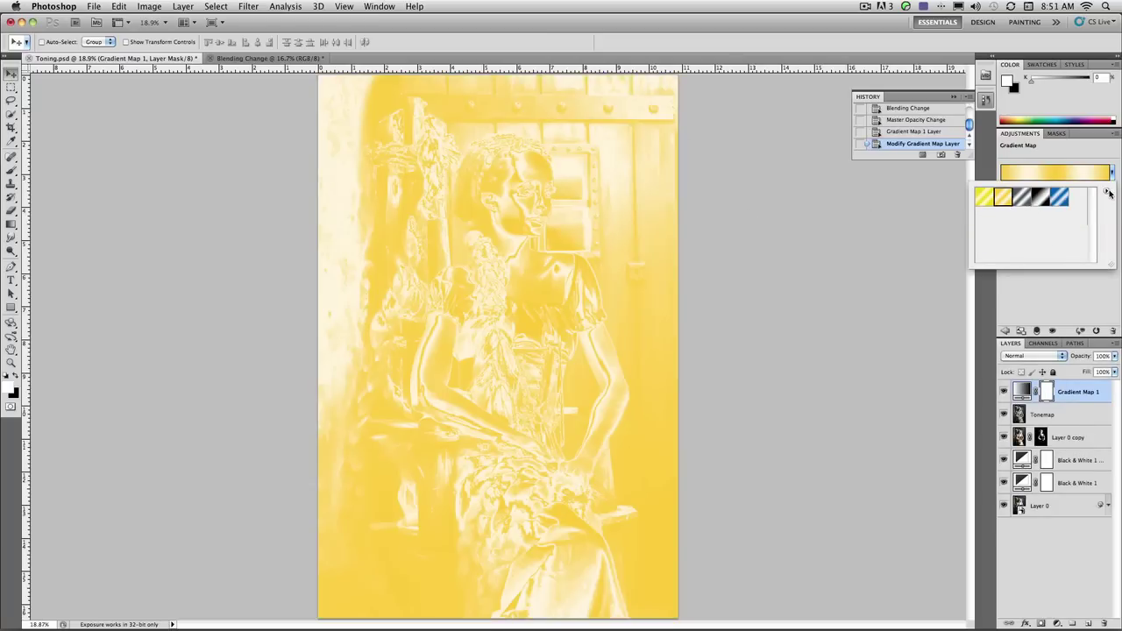
Replace the gradient presets with the Simple set, apply its Light Brown gradient to the gradient map, and reverse it.
click(1108, 194)
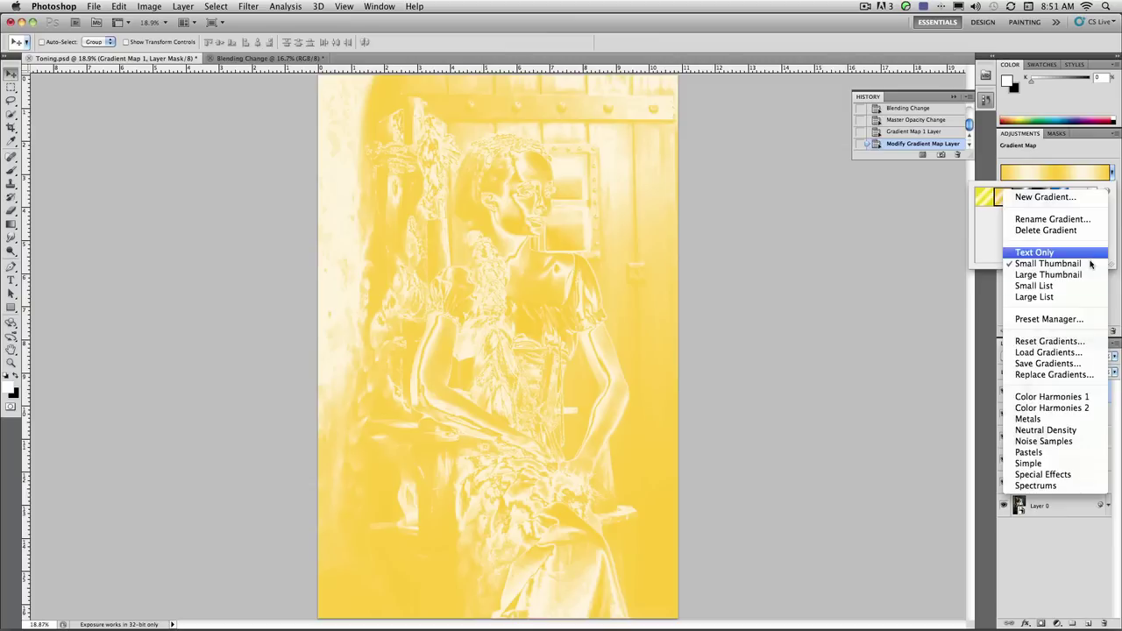
click(1078, 463)
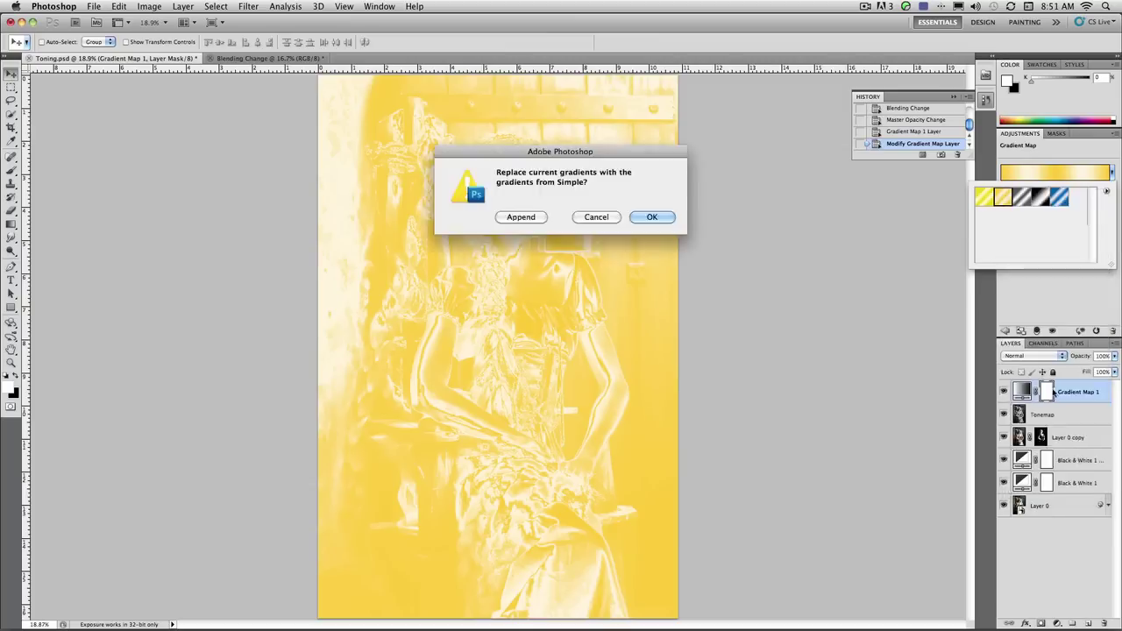
click(663, 223)
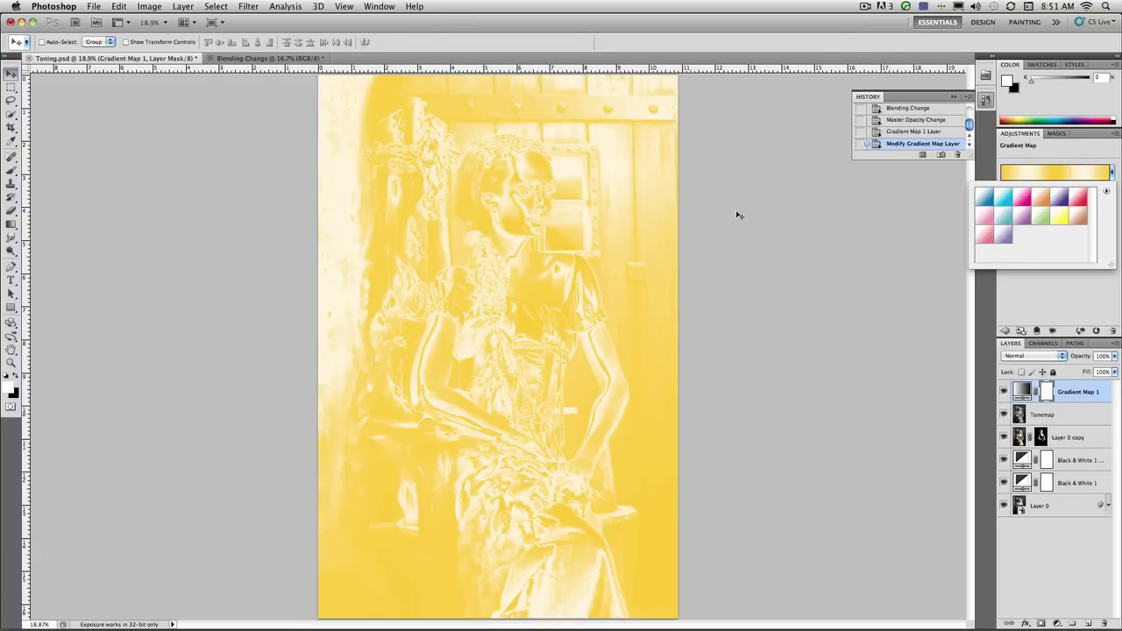
click(1076, 217)
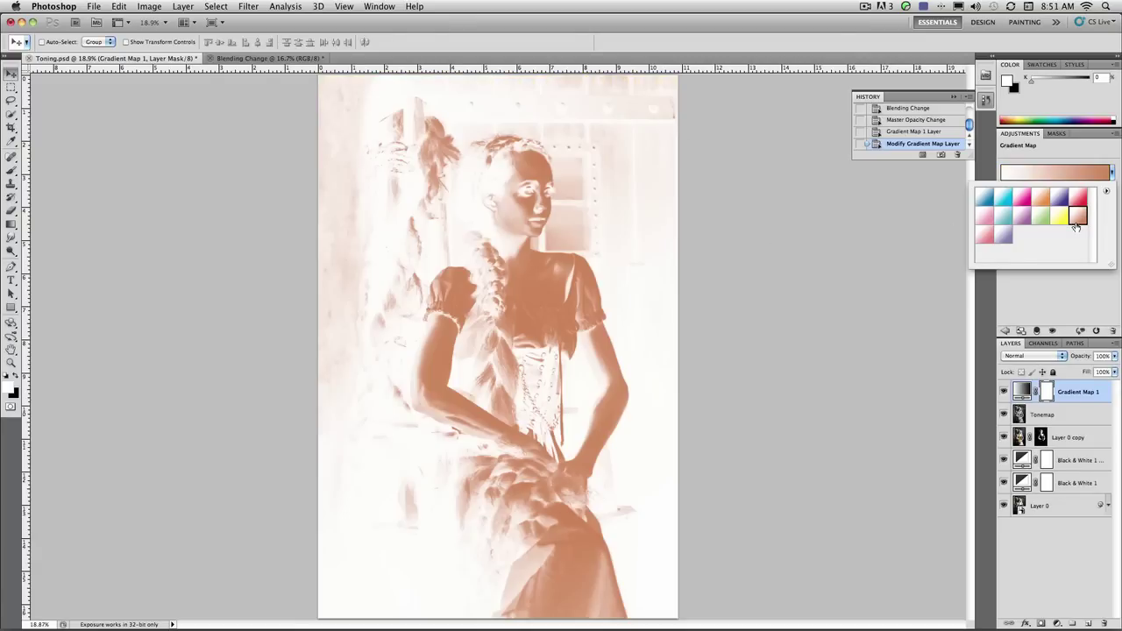
click(1077, 280)
click(1012, 212)
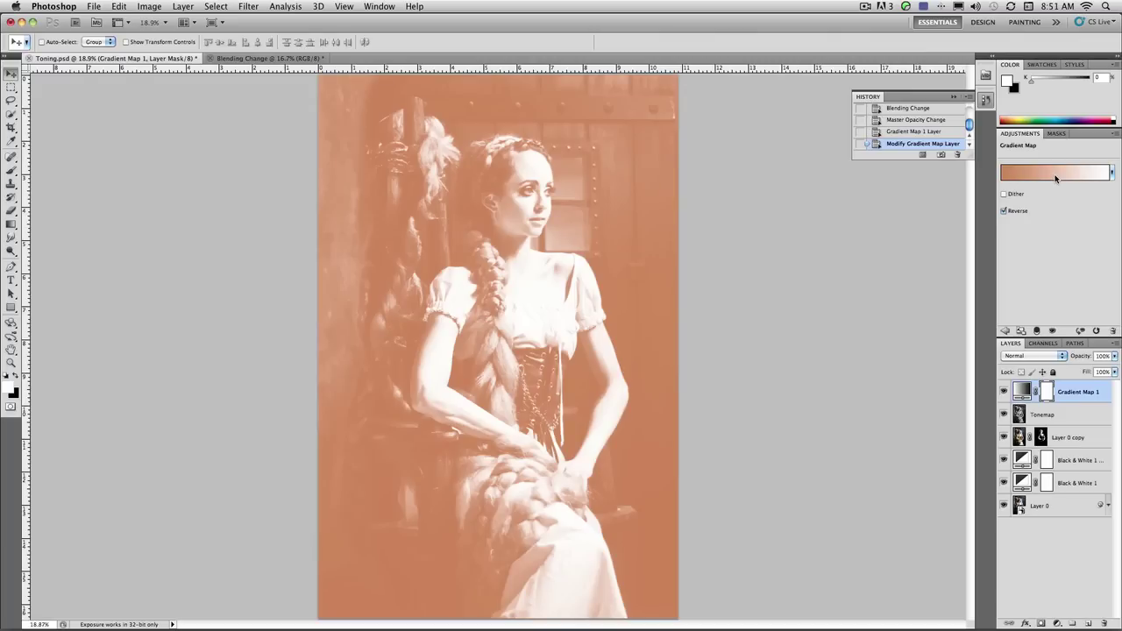
Edit the gradient and change its brown end stop at 100% to a dark brown, about #854719.
click(1017, 178)
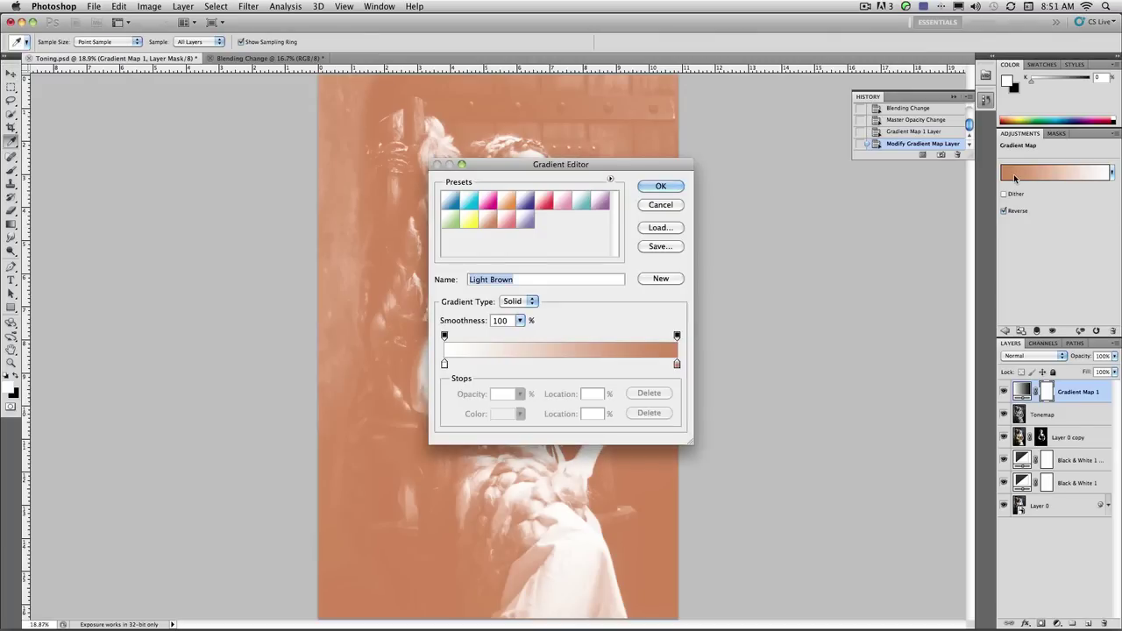
click(676, 365)
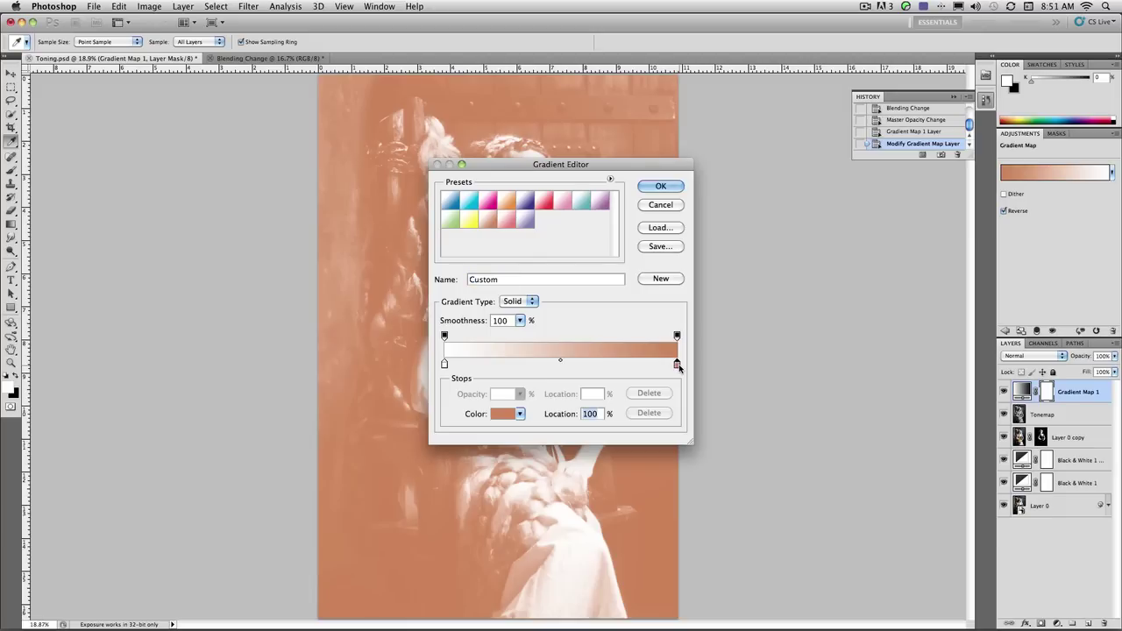
click(503, 415)
click(509, 295)
click(527, 301)
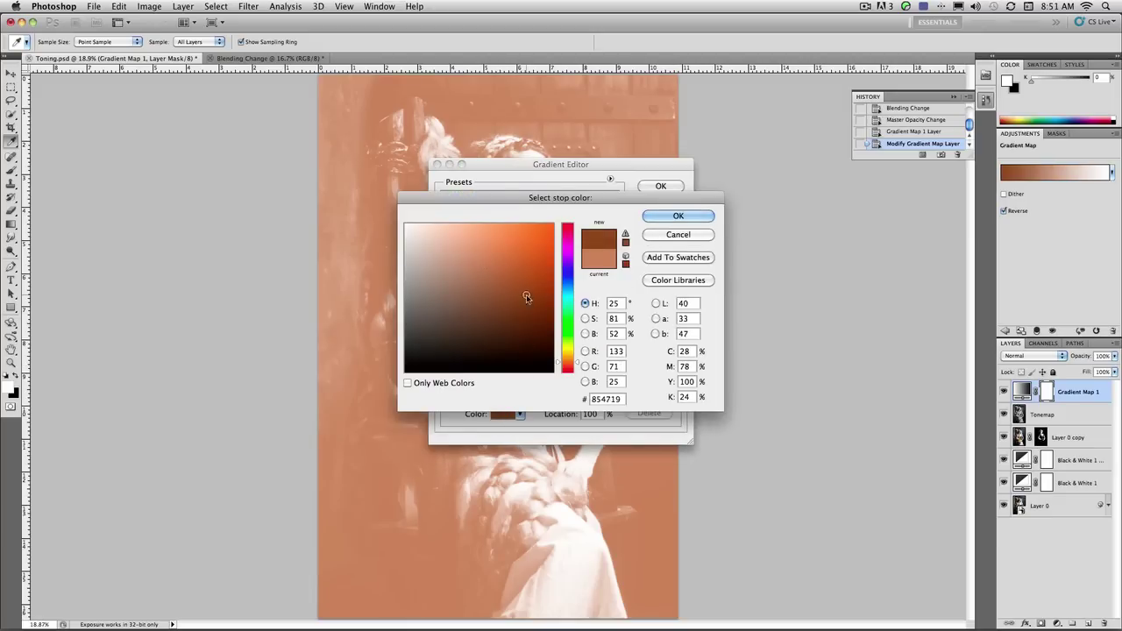
click(675, 216)
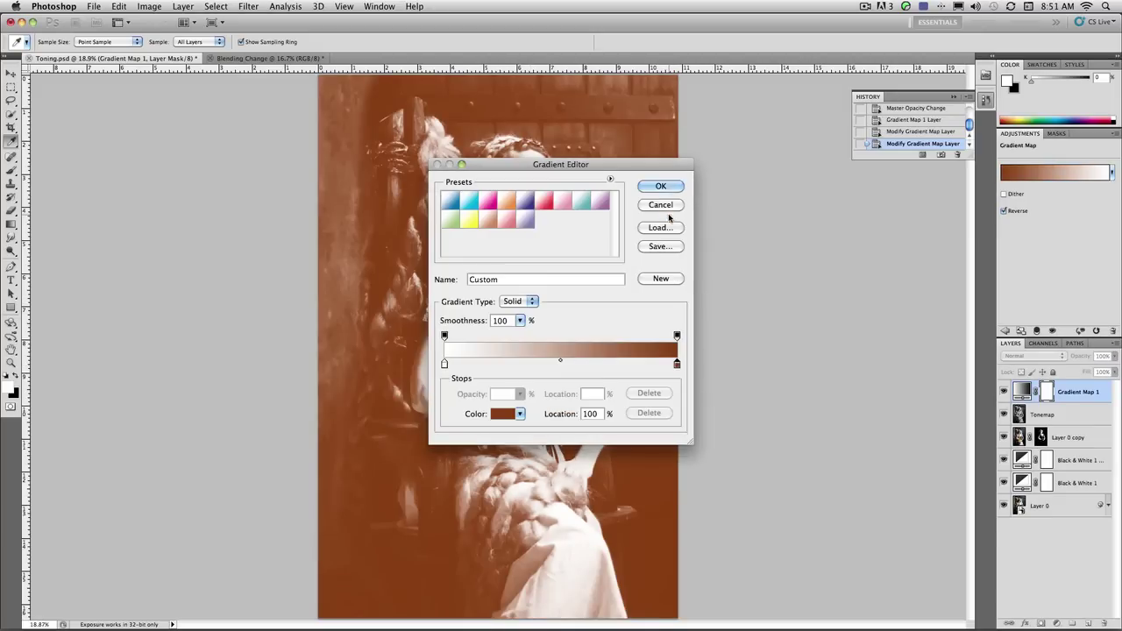
Add a light tan color stop (#c58f68) at 54% of the gradient and accept the edited gradient.
click(569, 365)
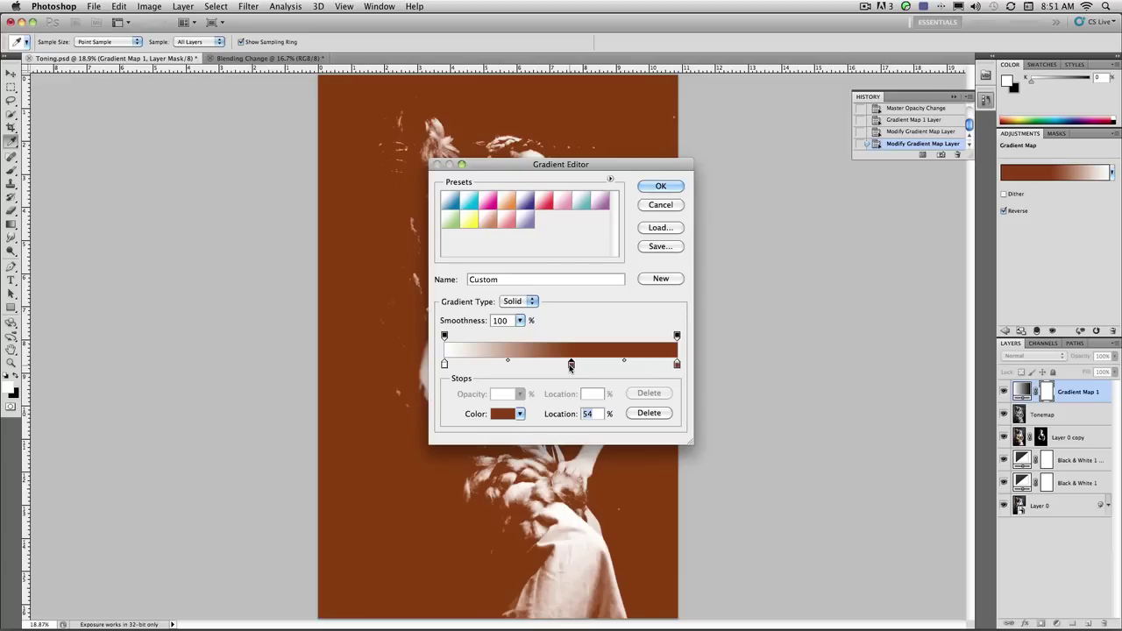
double_click(571, 364)
click(516, 271)
drag(516, 272, 475, 258)
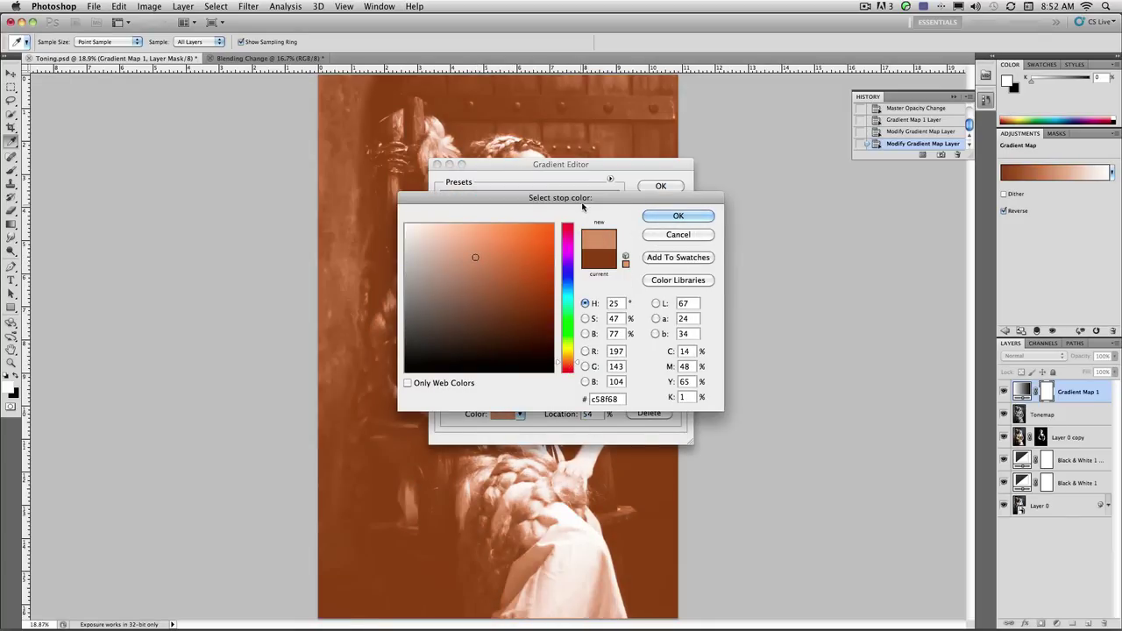
drag(582, 201, 844, 206)
drag(590, 167, 255, 283)
click(603, 336)
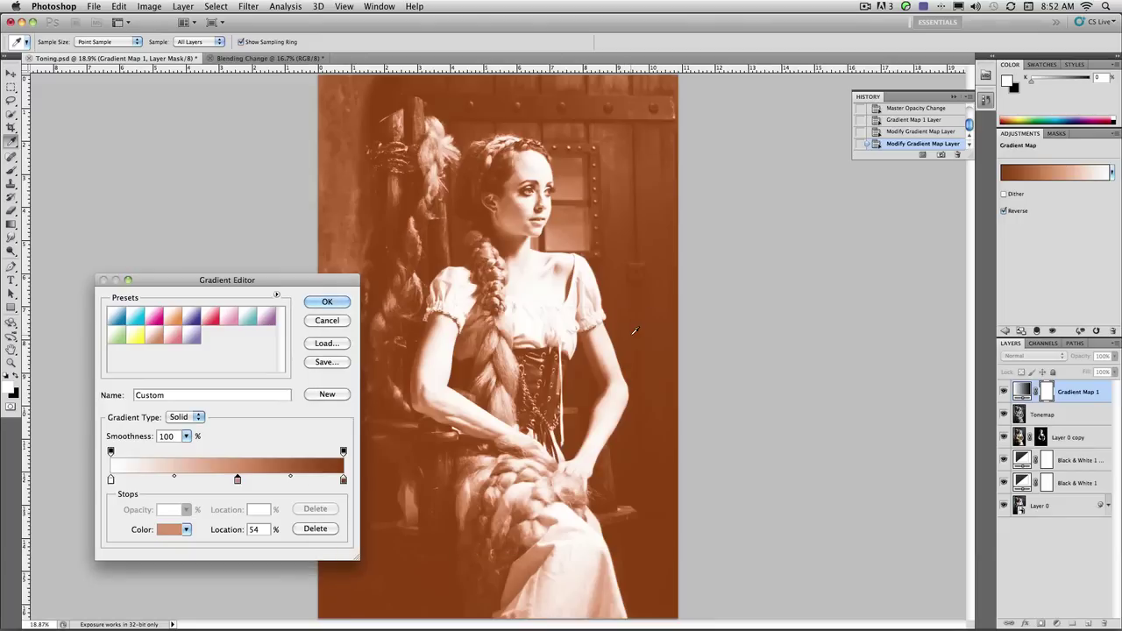
click(330, 302)
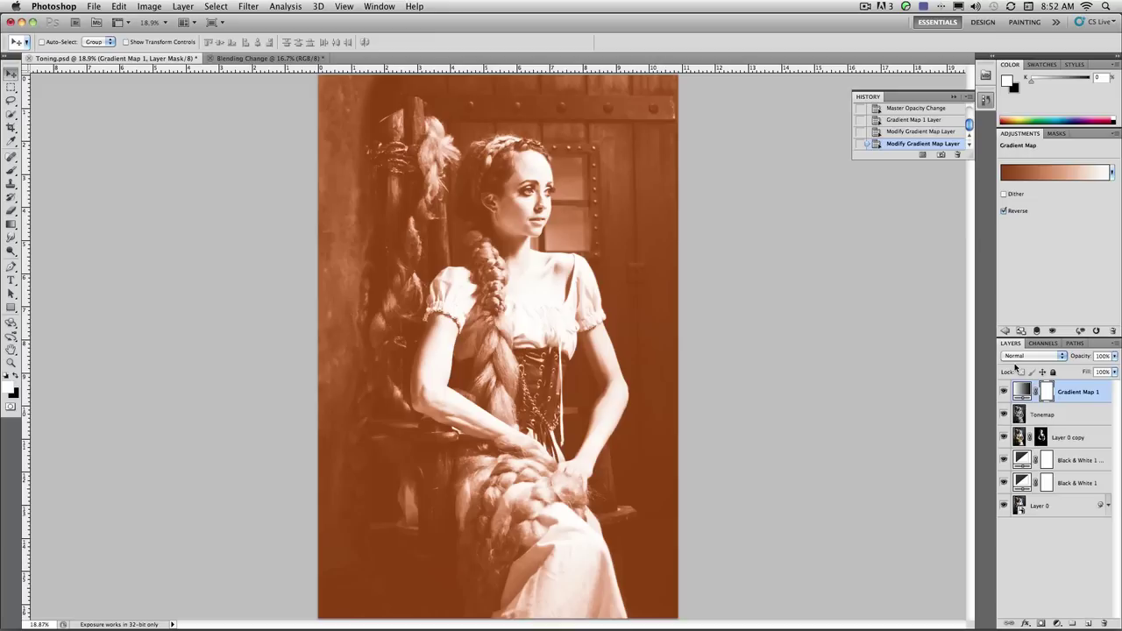
Cycle the Gradient Map 1 layer through the darkening and lightening blending modes as far as Soft Light.
key(shift+plus)
key(shift+plus)
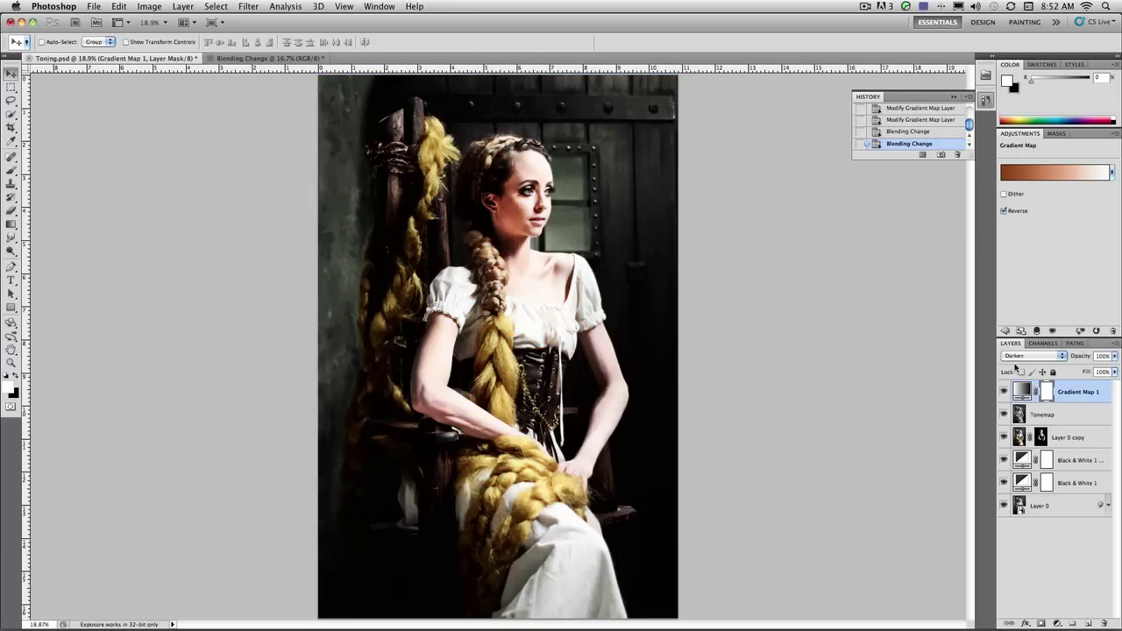
key(shift+plus)
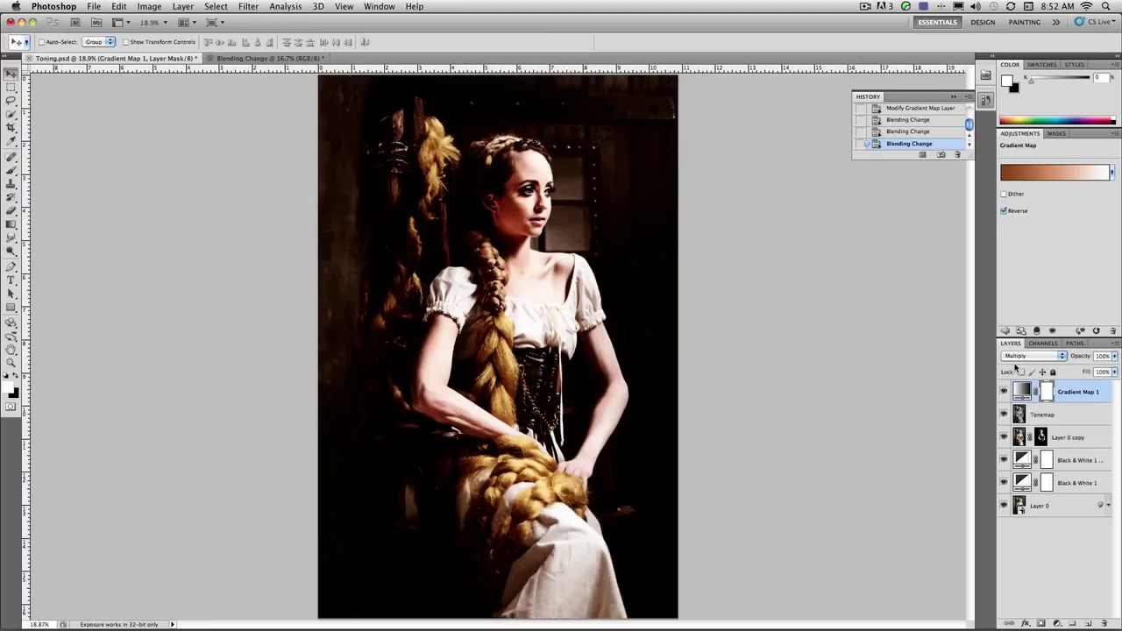
key(shift+plus)
key(shift+plus)
key(shift+plus)
key(shift+plus)
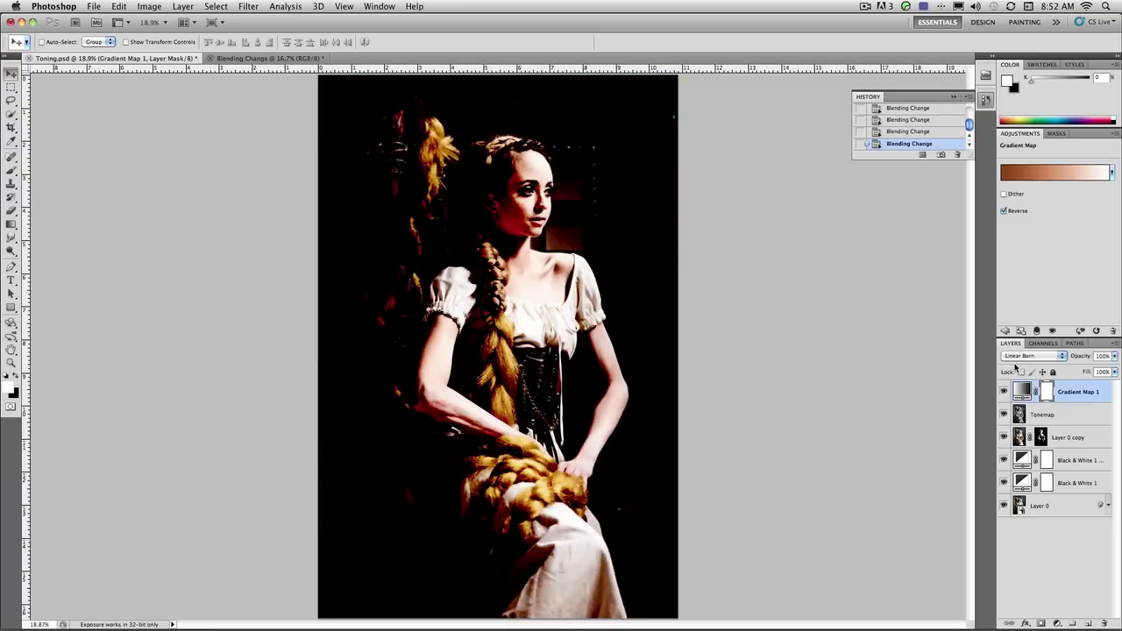
key(shift+plus)
key(shift+plus)
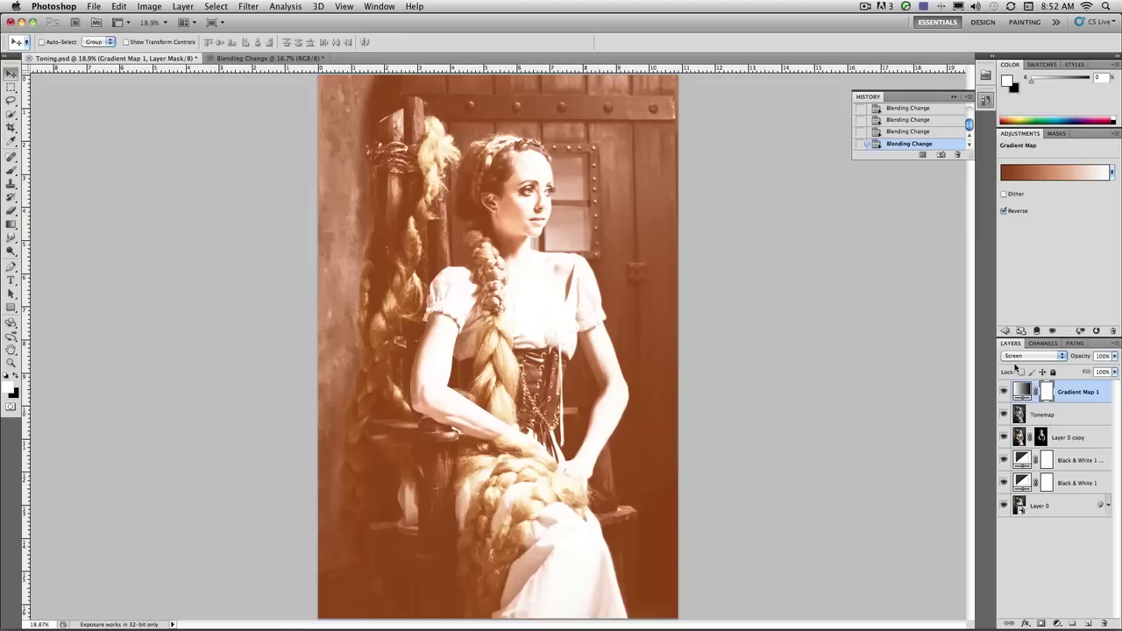
key(shift+plus)
key(shift+plus)
key(shift+plus)
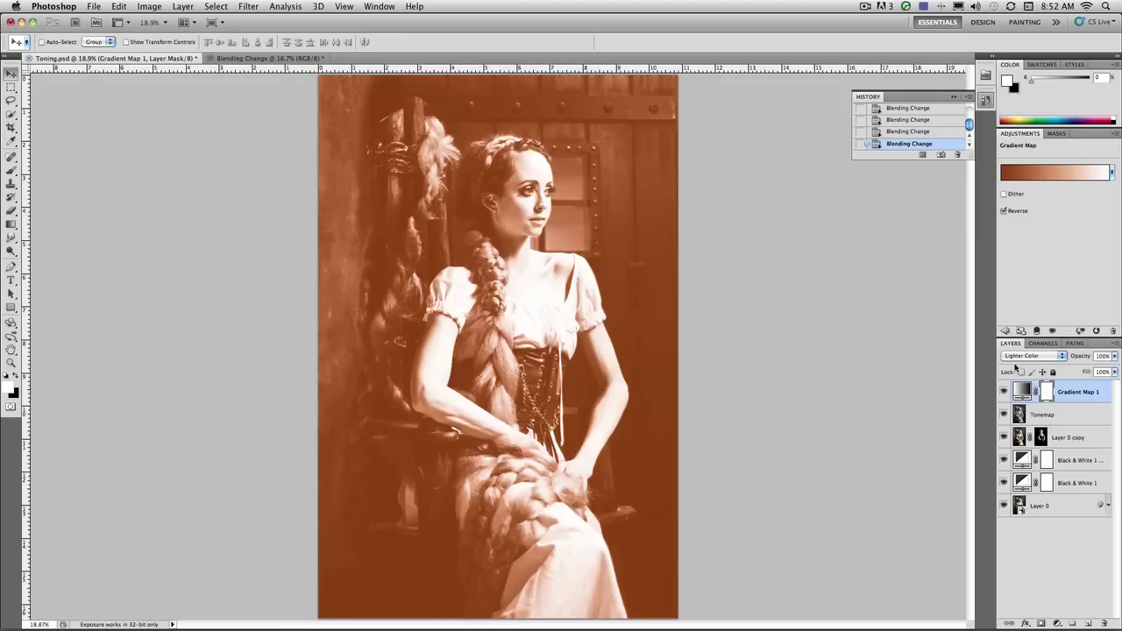
key(shift+plus)
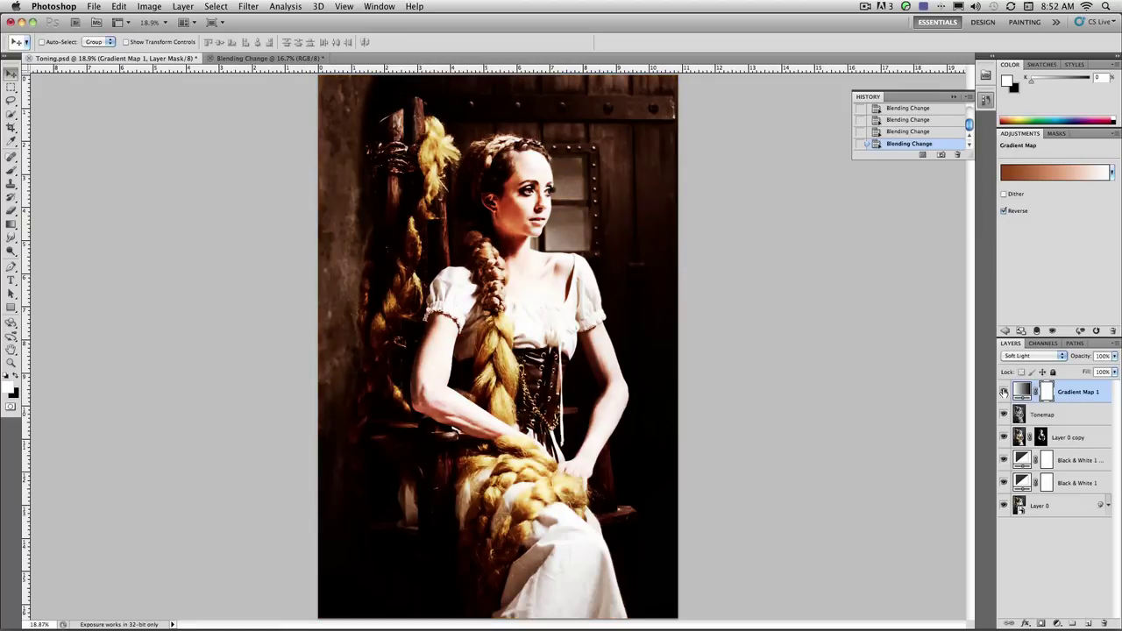
Compare the portrait with and without the Soft Light gradient map by toggling the layer's visibility.
click(1003, 392)
click(1003, 392)
click(1004, 392)
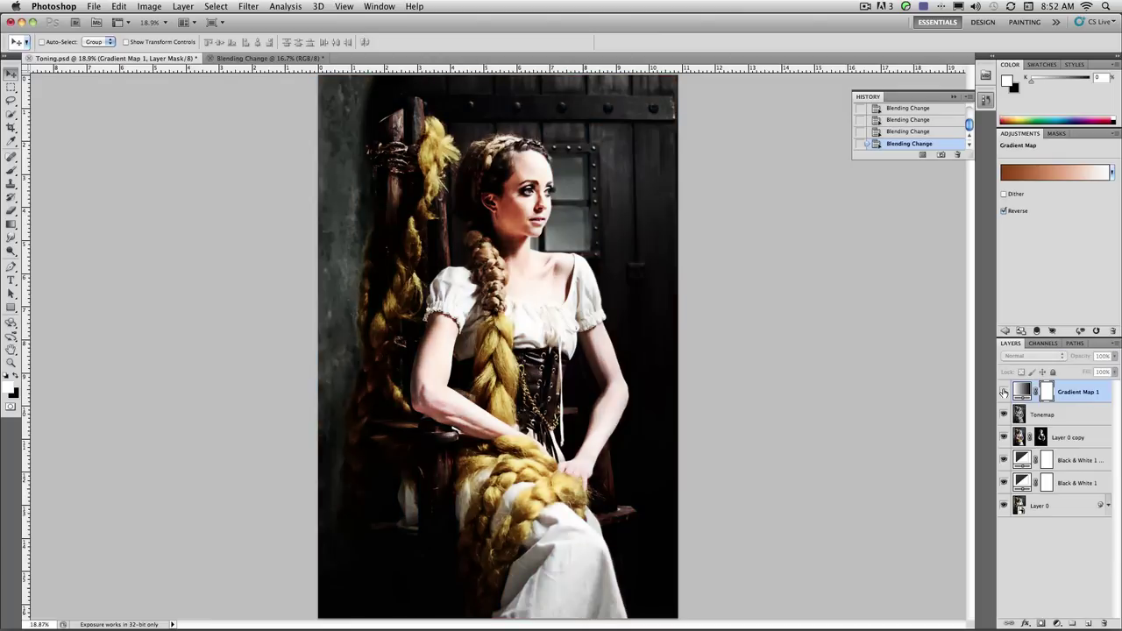
click(1003, 392)
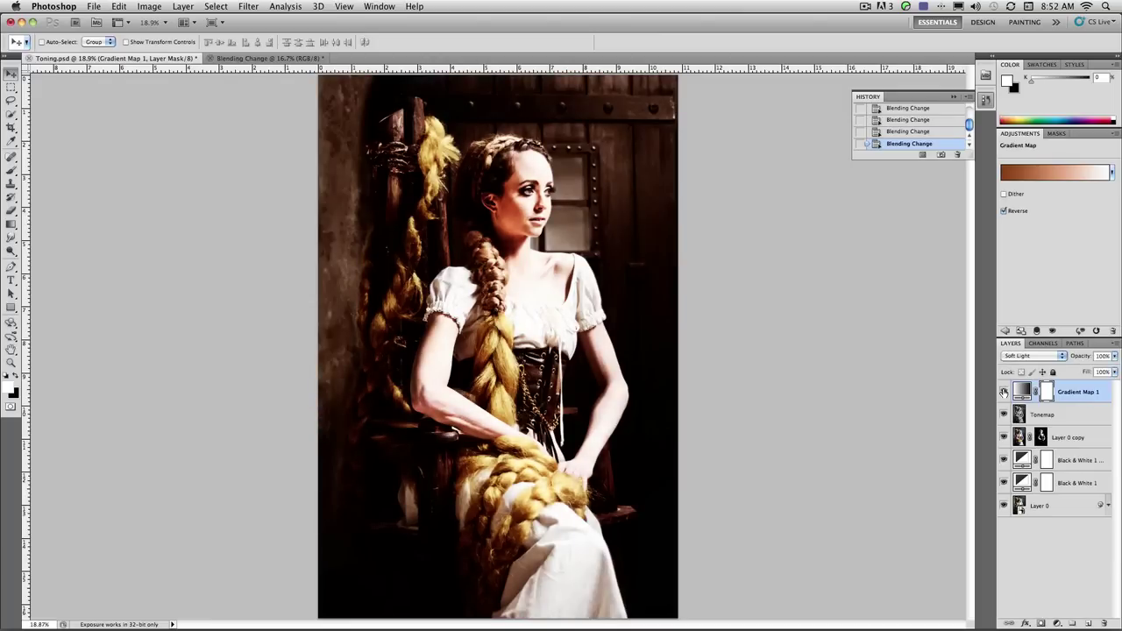
Try the Color and Luminosity blending modes on Gradient Map 1, and return the layer to Normal.
key(shift+plus)
key(shift+plus)
key(shift+alt+c)
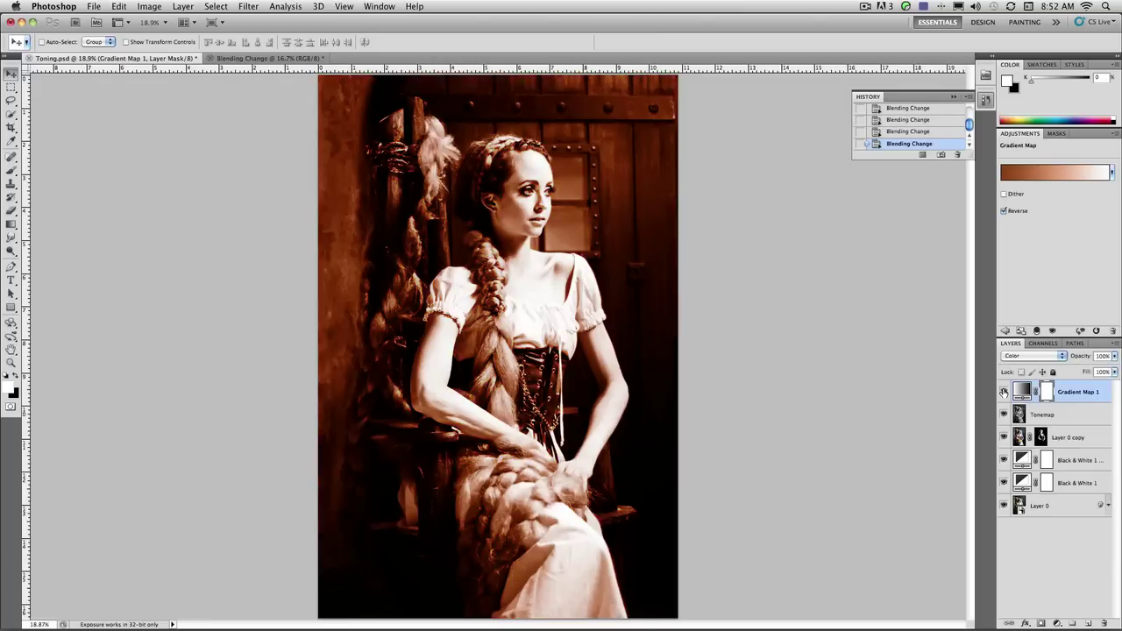
key(shift+alt+y)
key(shift+alt+n)
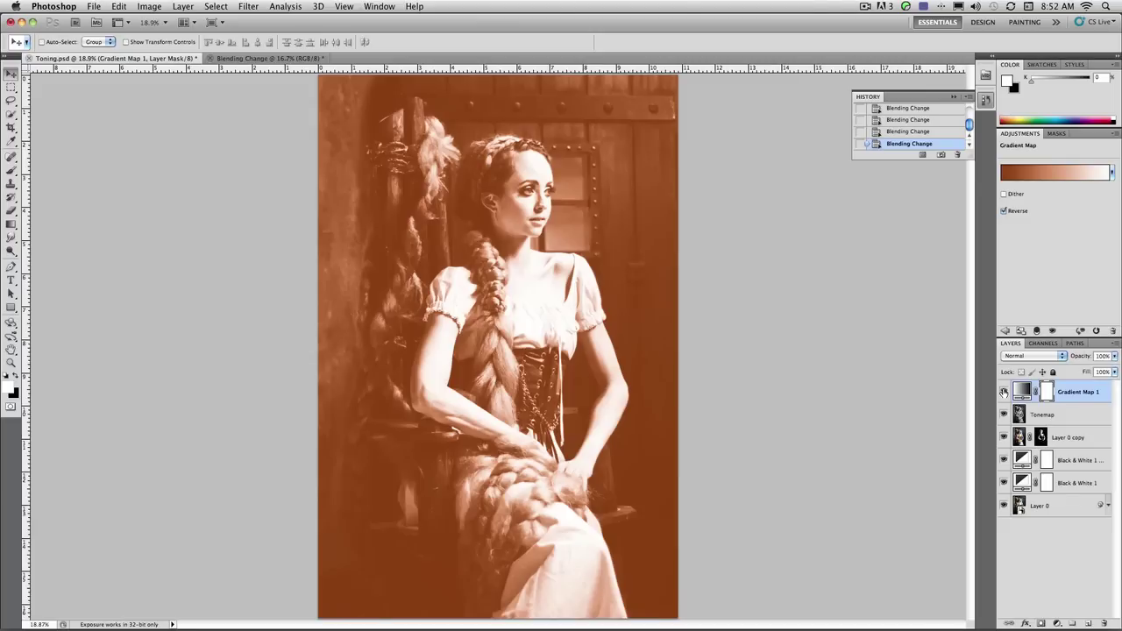
Cycle Gradient Map 1 from Normal through the blending modes to Soft Light, and set its opacity to 60%.
key(shift+plus)
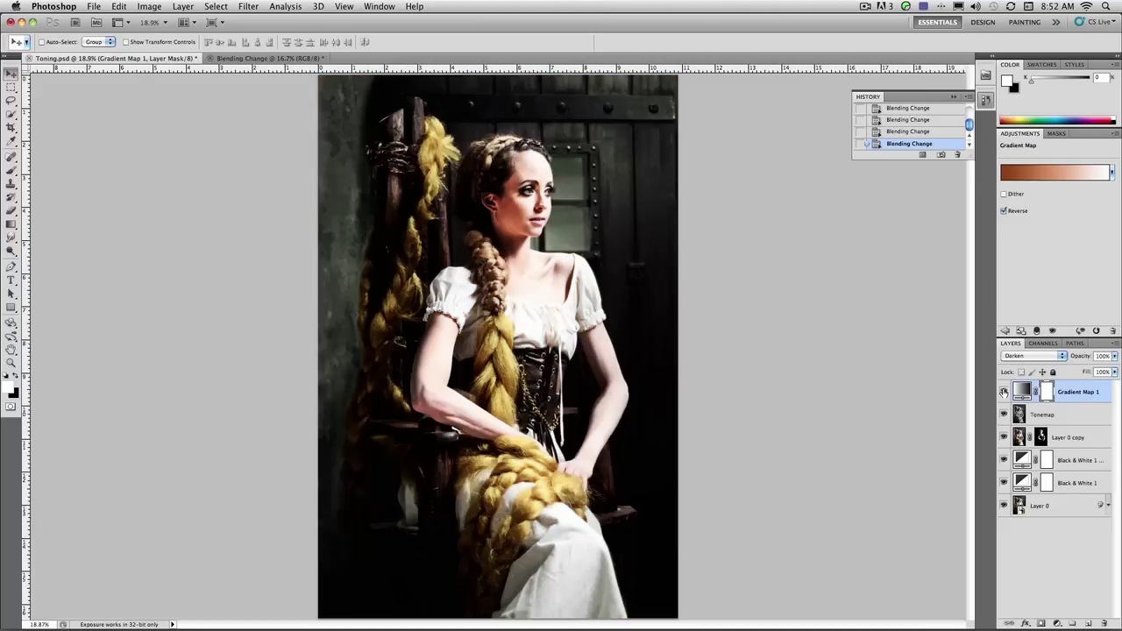
key(shift+plus)
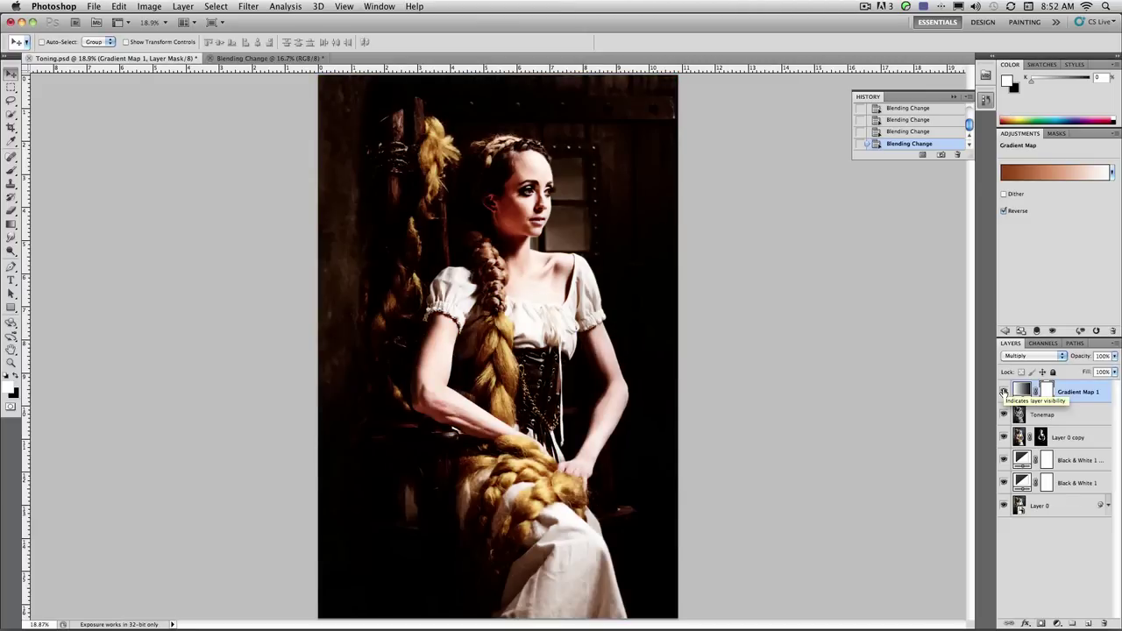
key(shift+plus)
key(shift+plus)
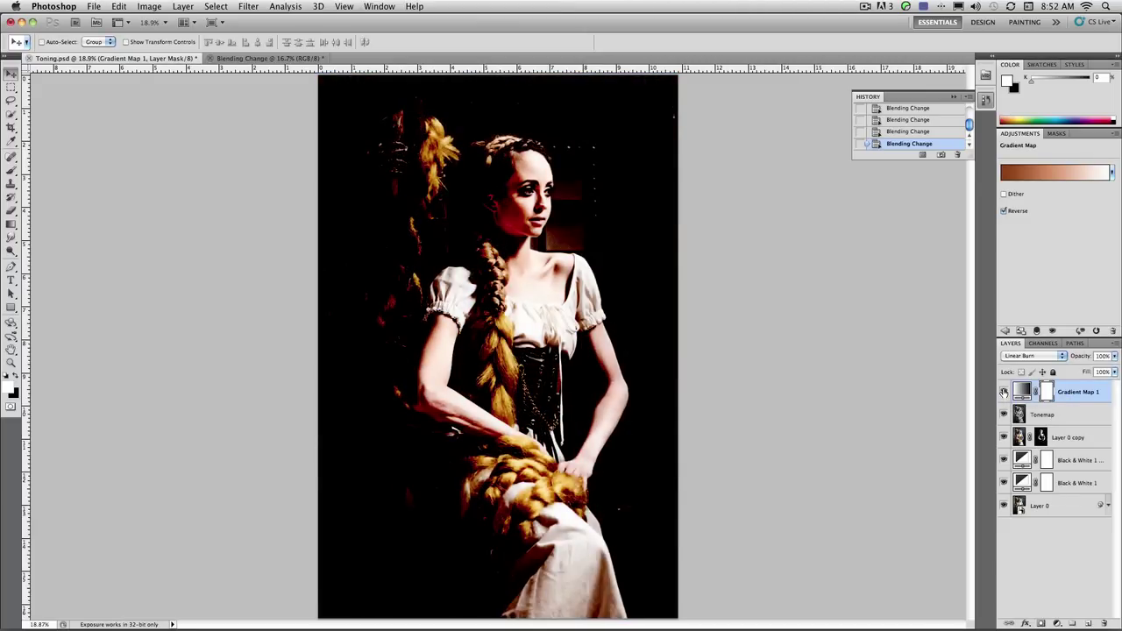
key(shift+plus)
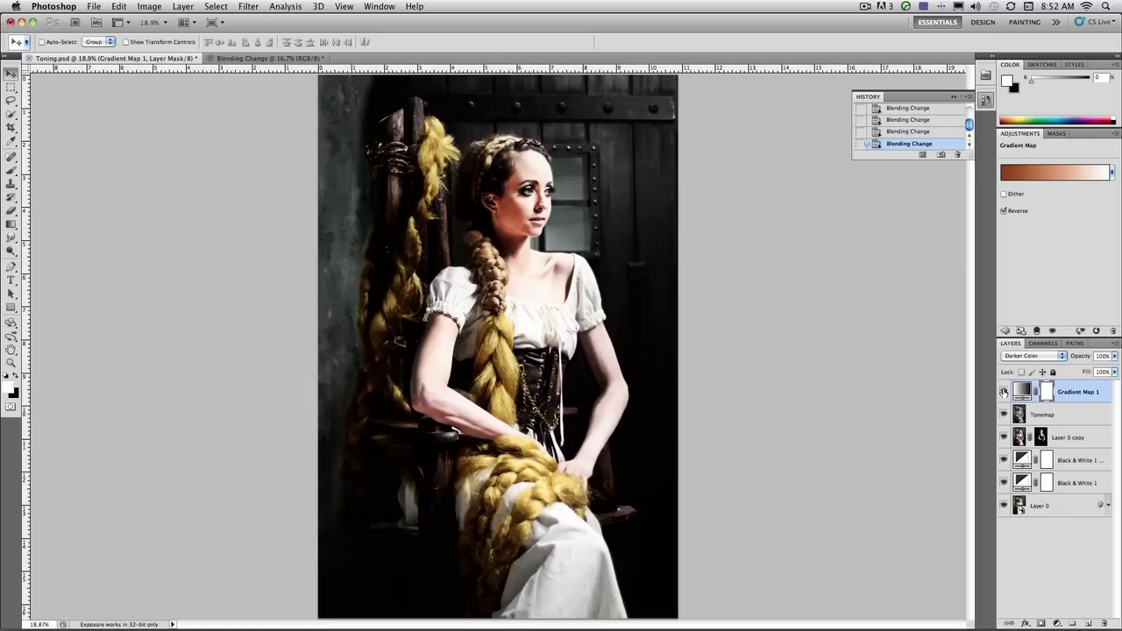
key(shift+plus)
key(shift+plus)
key(shift+plus)
key(shift+plus)
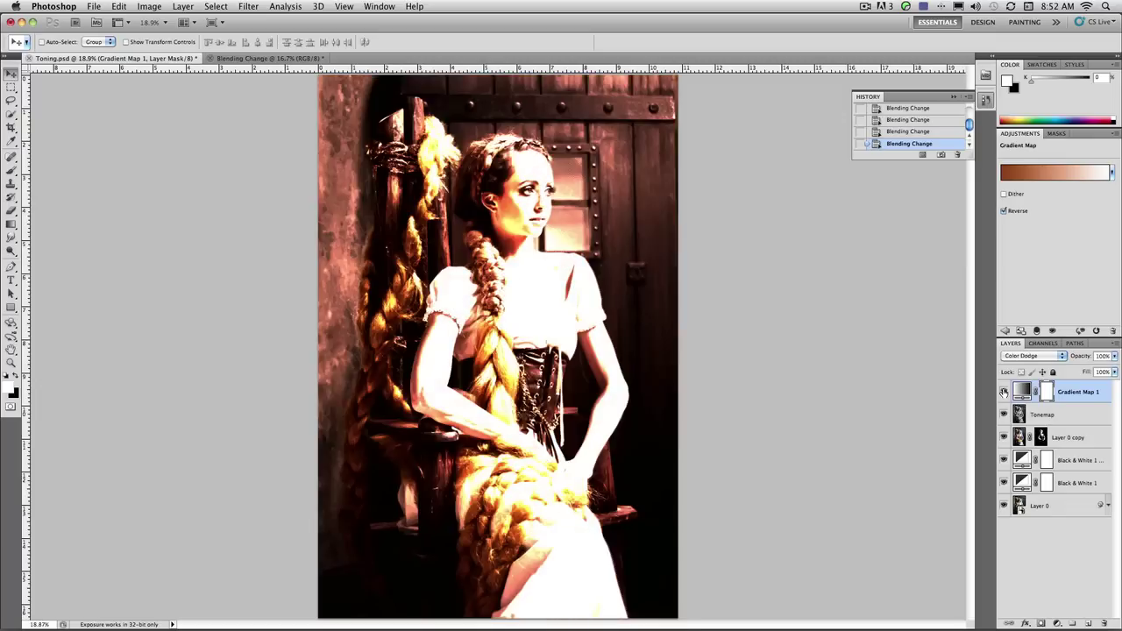
key(shift+plus)
key(shift+plus)
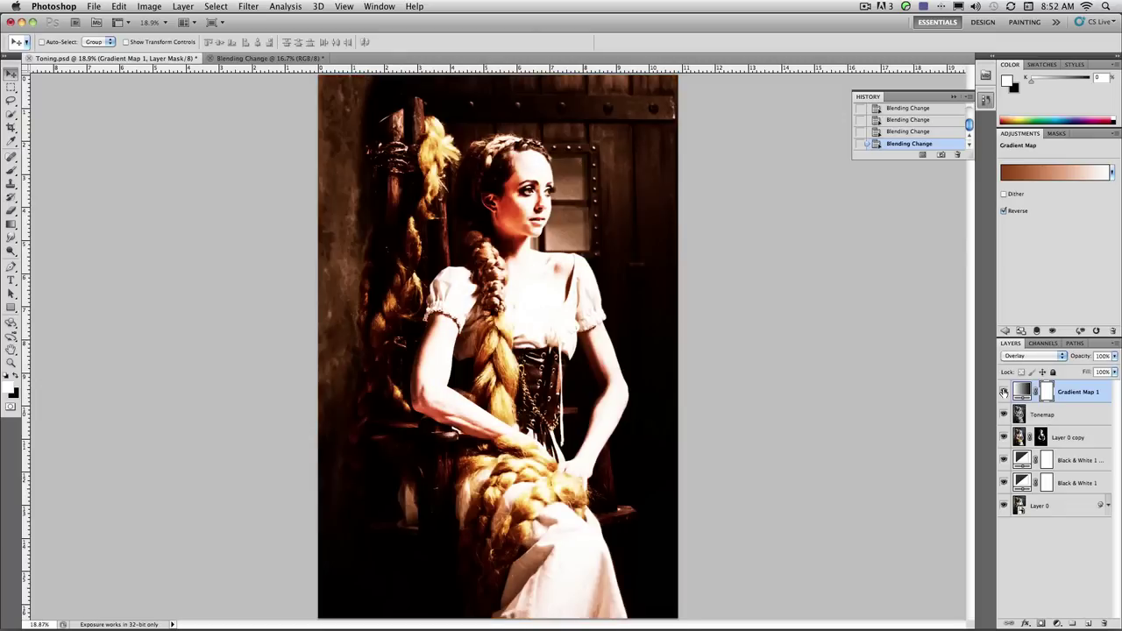
key(shift+plus)
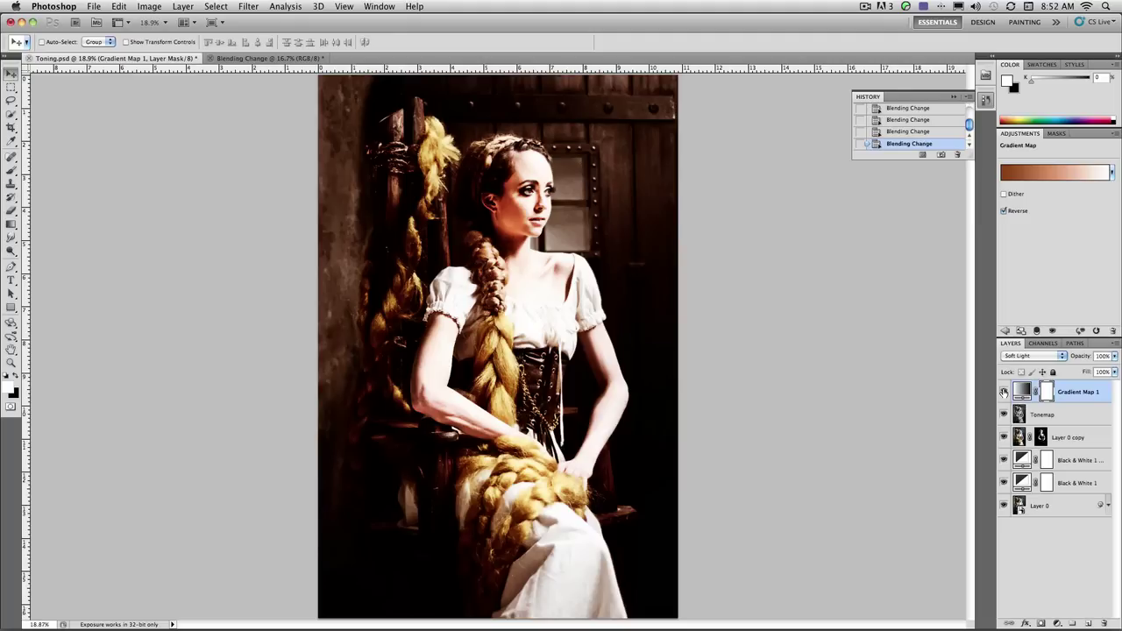
key(6)
Toggle the visibility of Gradient Map 1 to judge its effect at 60% opacity.
click(1004, 391)
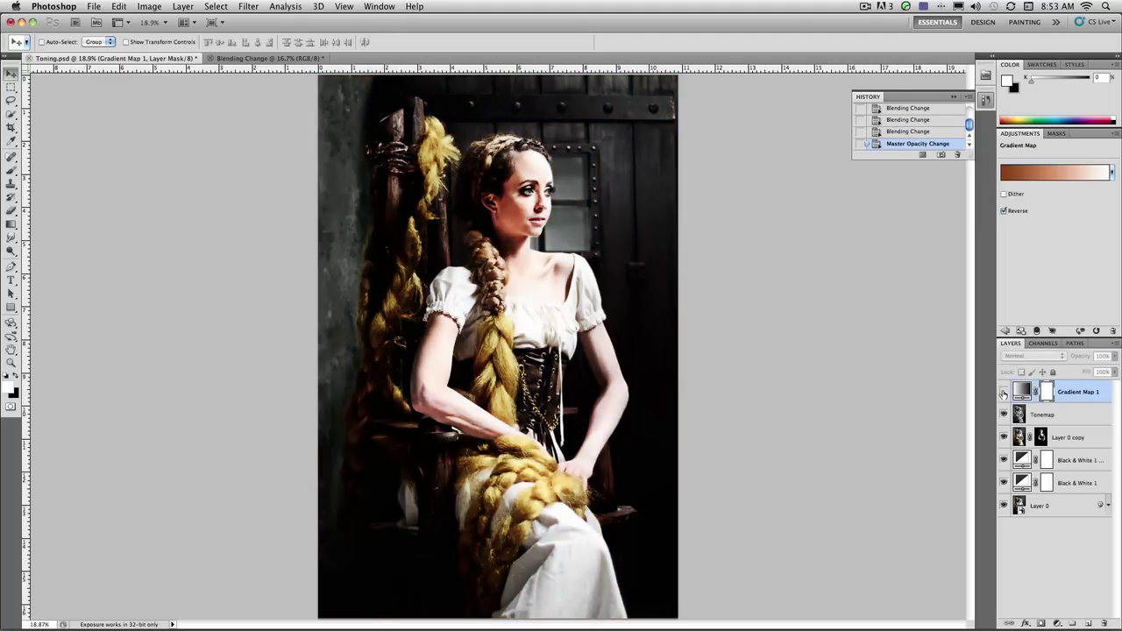
click(1003, 391)
click(1004, 392)
click(1004, 392)
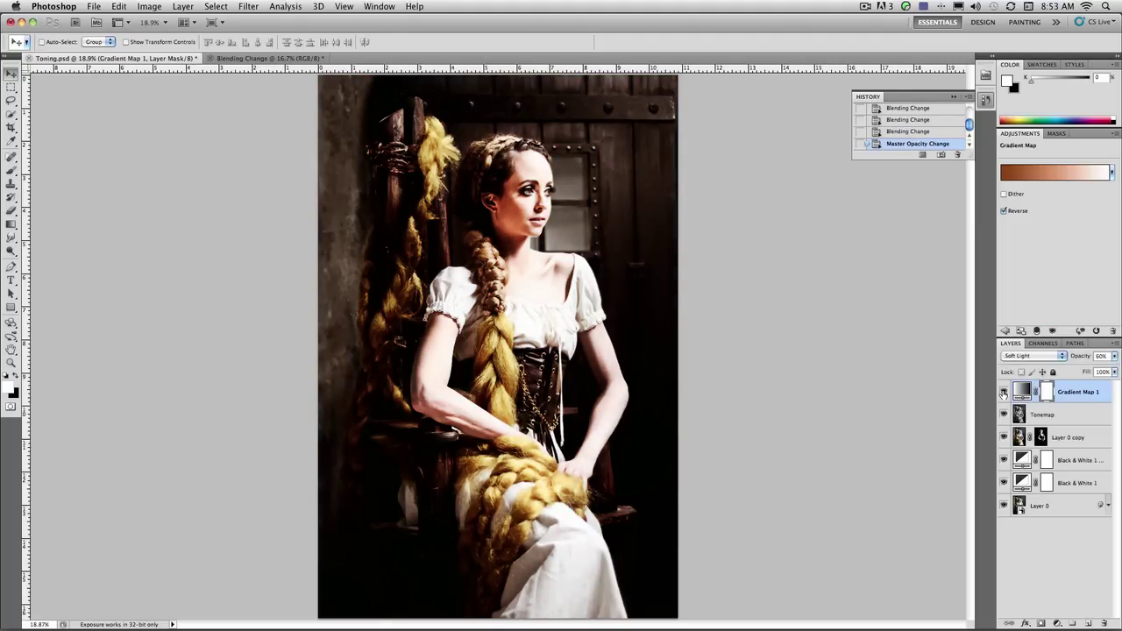
click(1004, 392)
click(1003, 392)
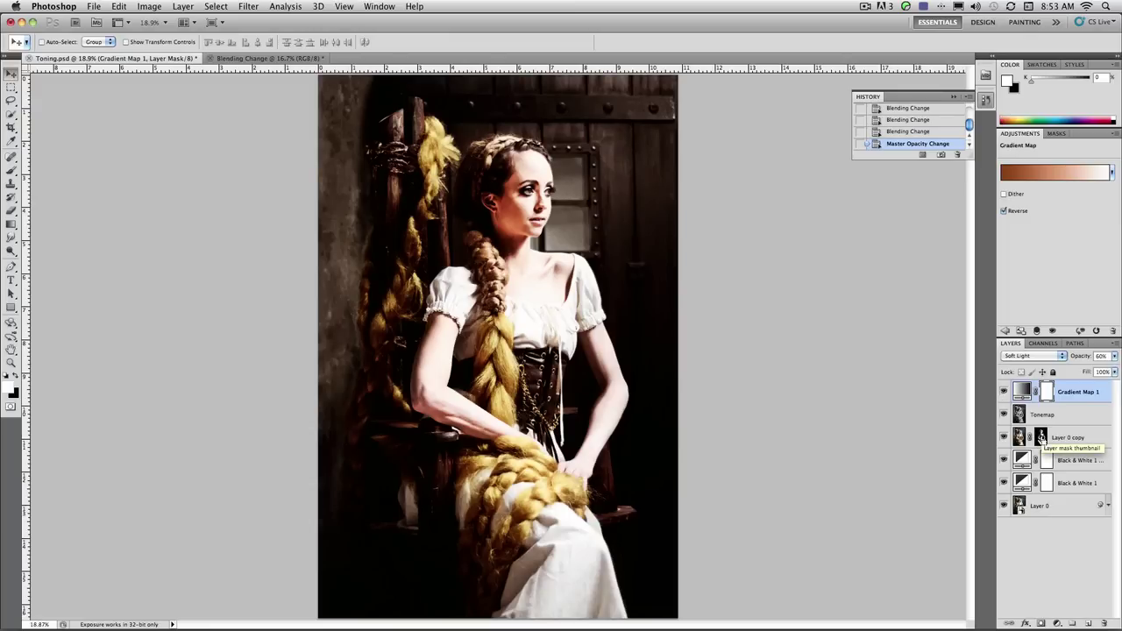
Load the Layer 0 copy mask as a selection, invert it, and fill that area of Gradient Map 1's mask with black before deselecting.
super+click(1041, 438)
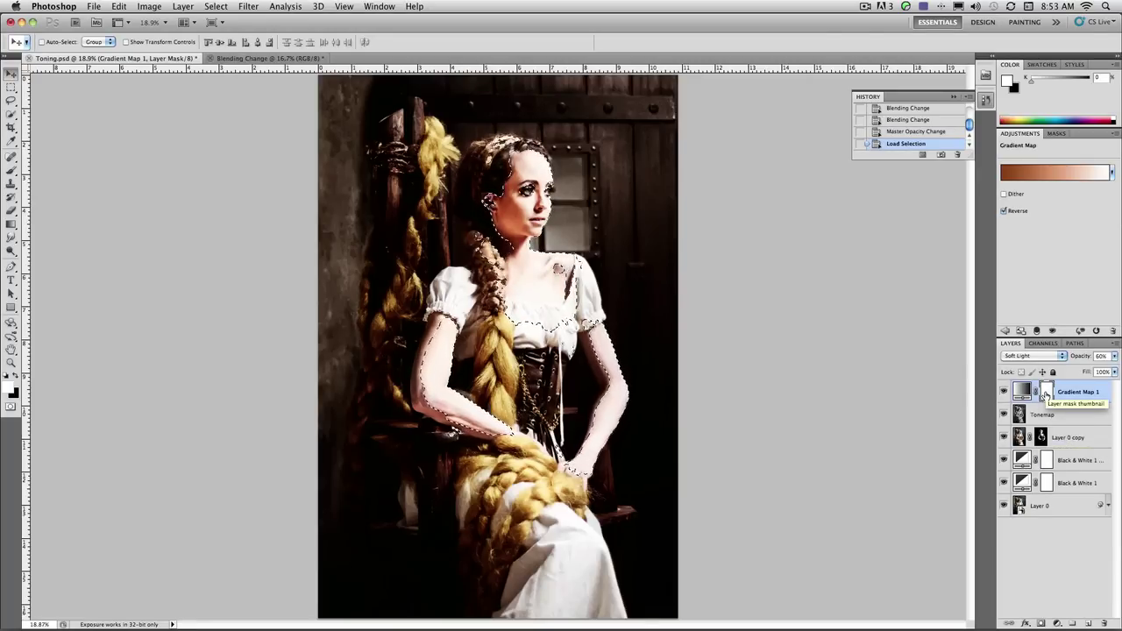
click(215, 7)
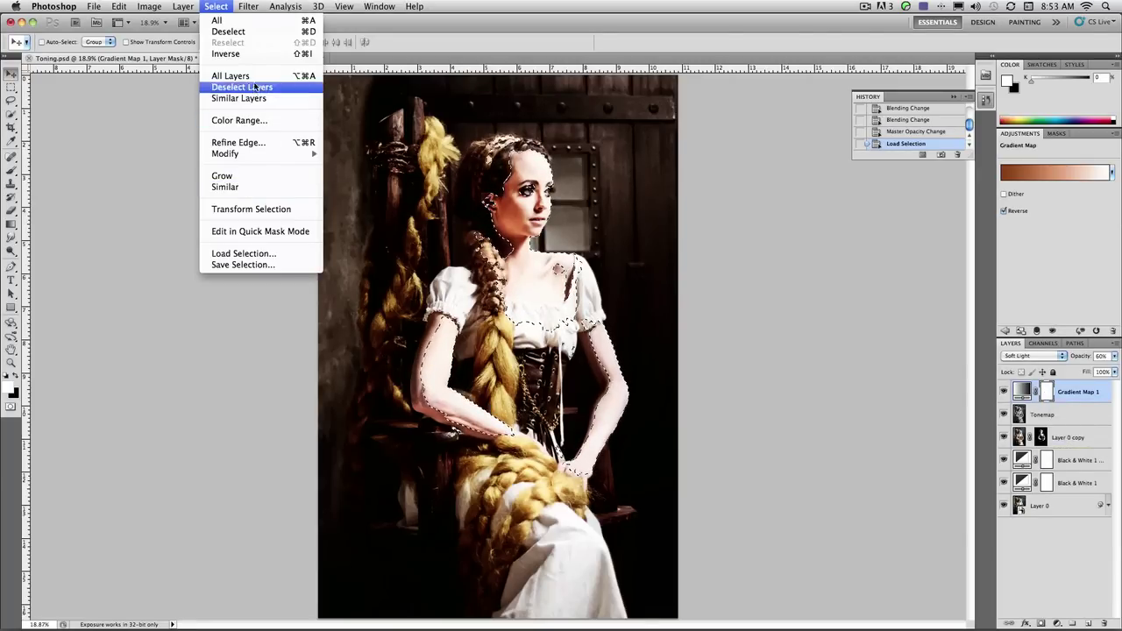
click(253, 54)
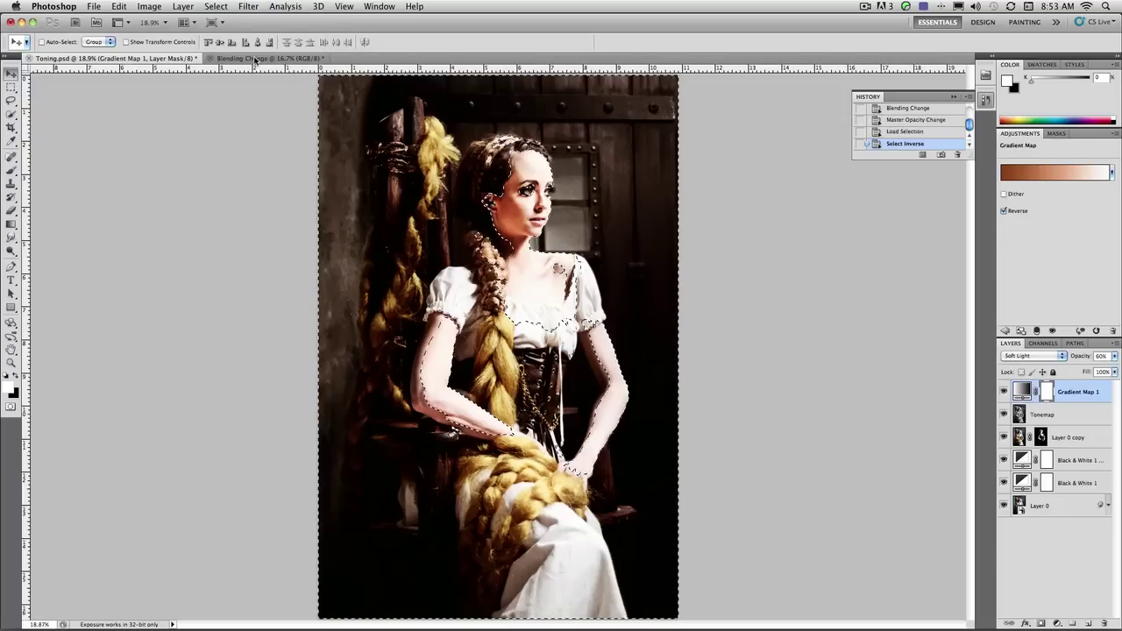
key(x)
key(alt+BackSpace)
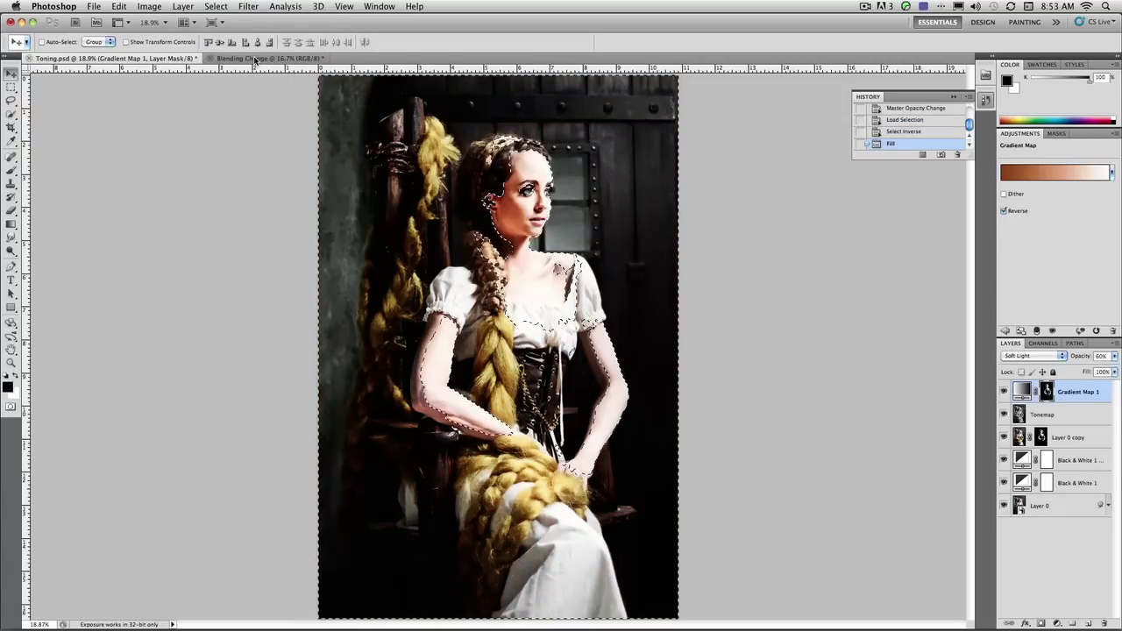
key(ctrl+d)
Toggle Gradient Map 1's visibility to judge the toning limited to the skin.
click(1005, 391)
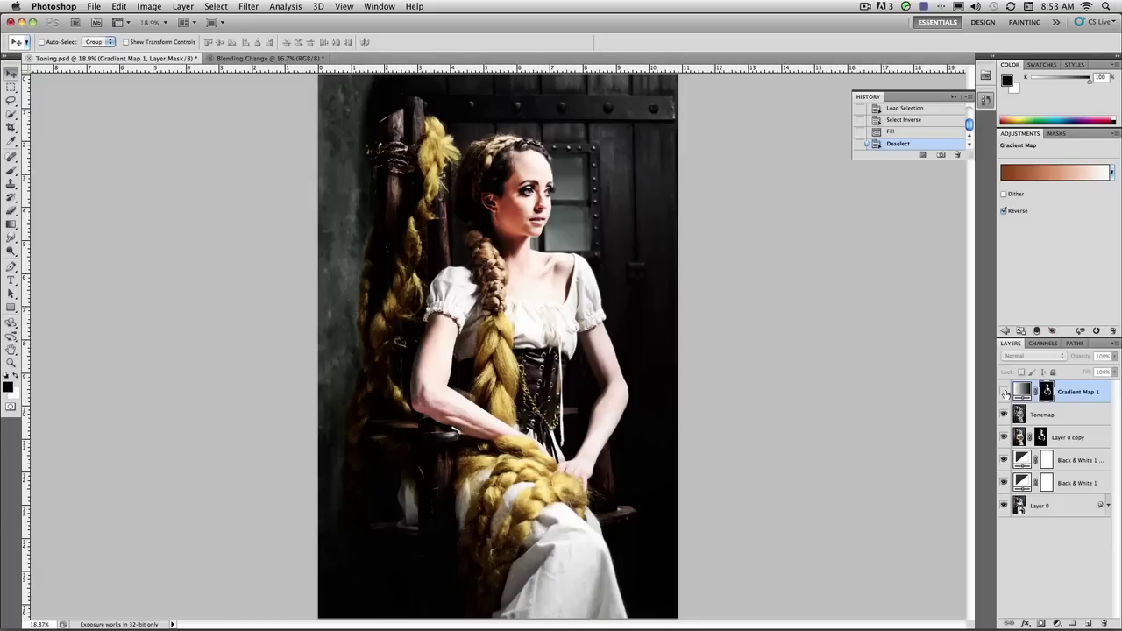
click(1004, 392)
click(1005, 392)
click(1005, 391)
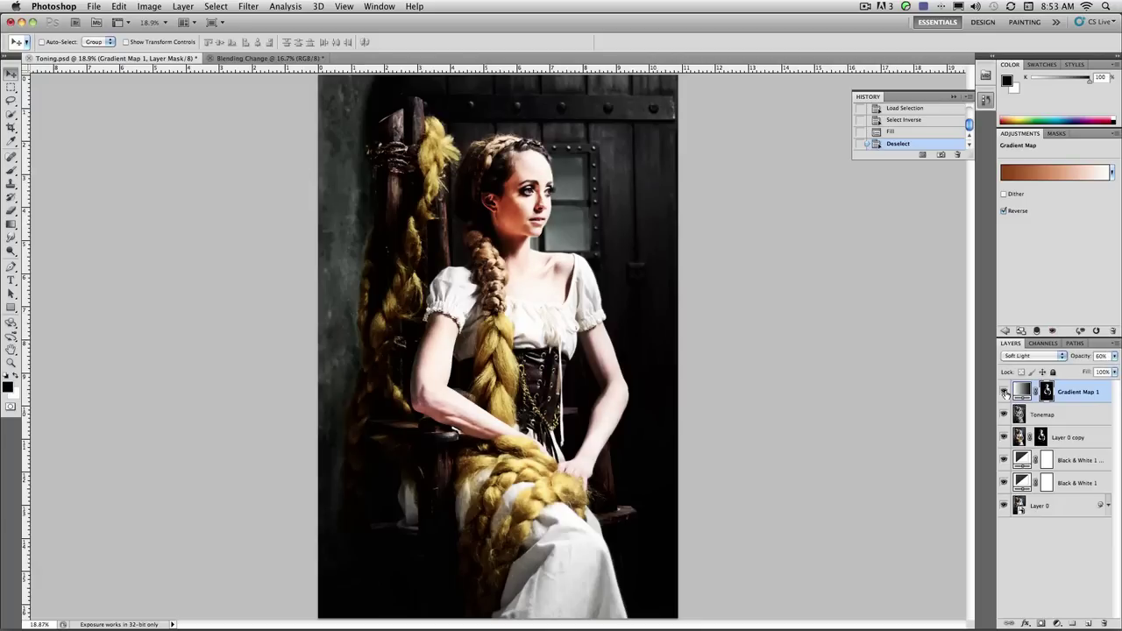
click(1005, 392)
click(1004, 392)
Invert Gradient Map 1's mask so the toning spares the skin, and compare the result with the untouched portrait.
key(super+i)
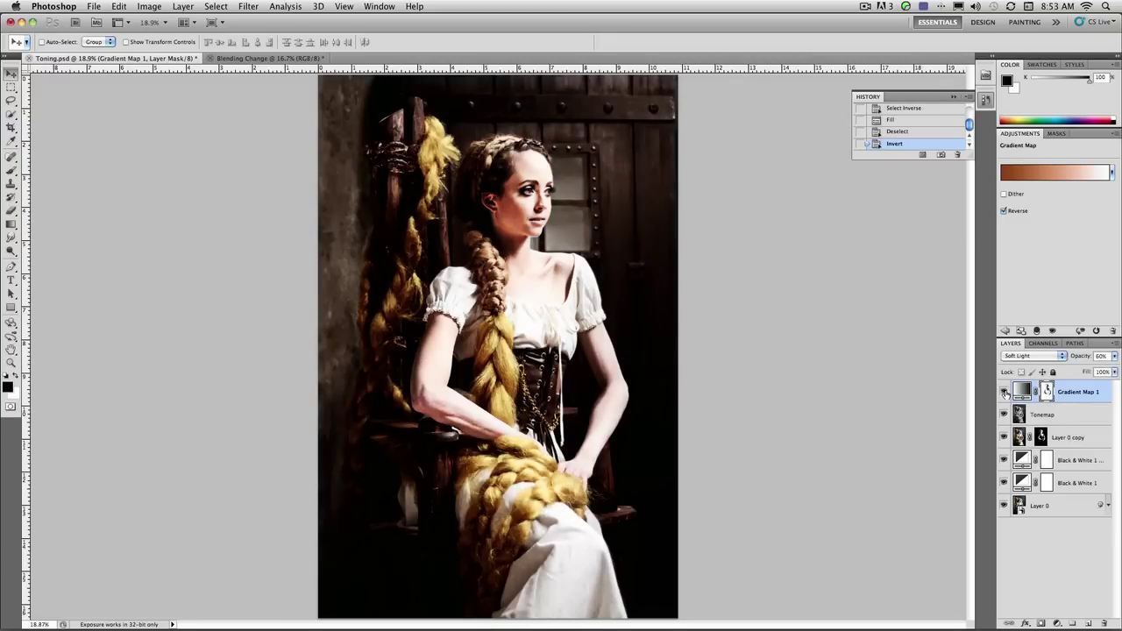
click(1005, 393)
click(1004, 393)
click(1004, 393)
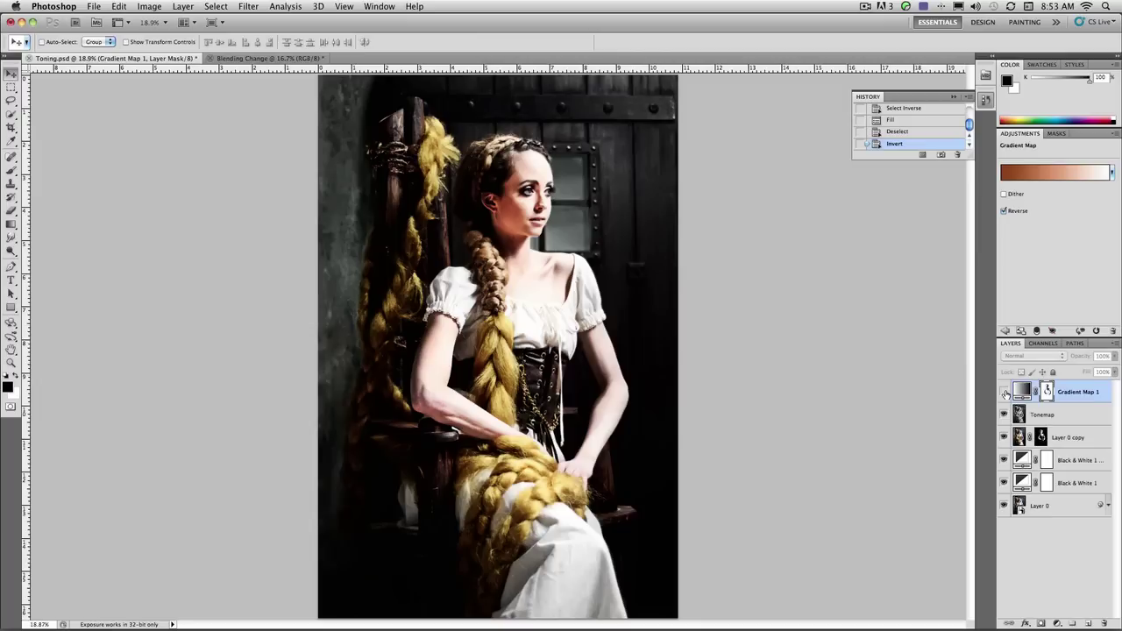
click(1004, 393)
drag(1005, 392, 1006, 483)
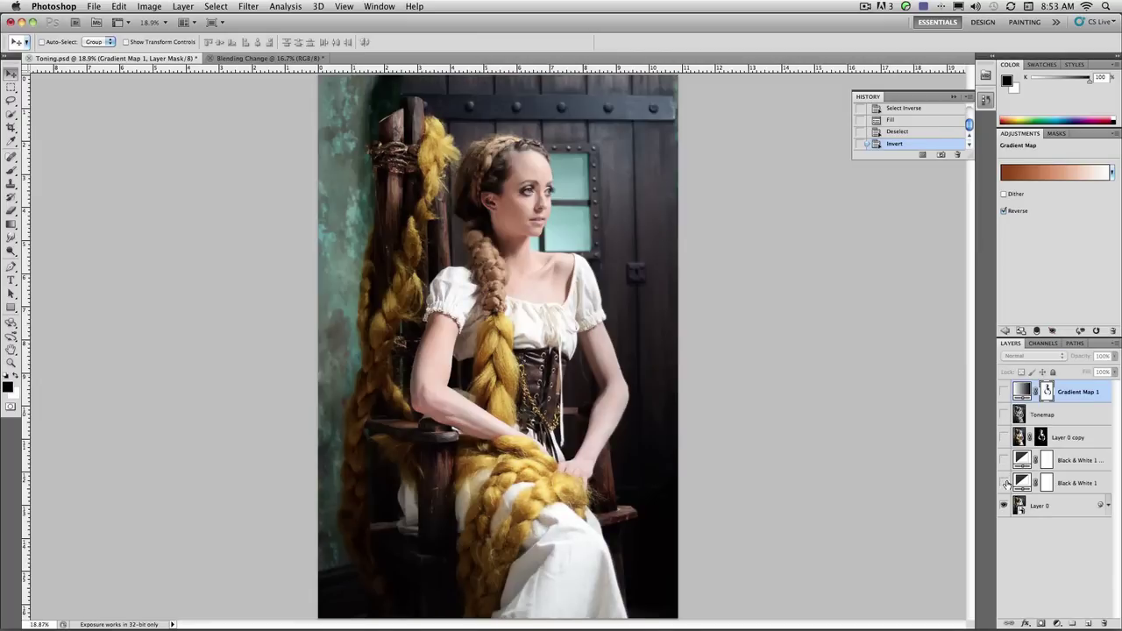
drag(1005, 488, 1004, 402)
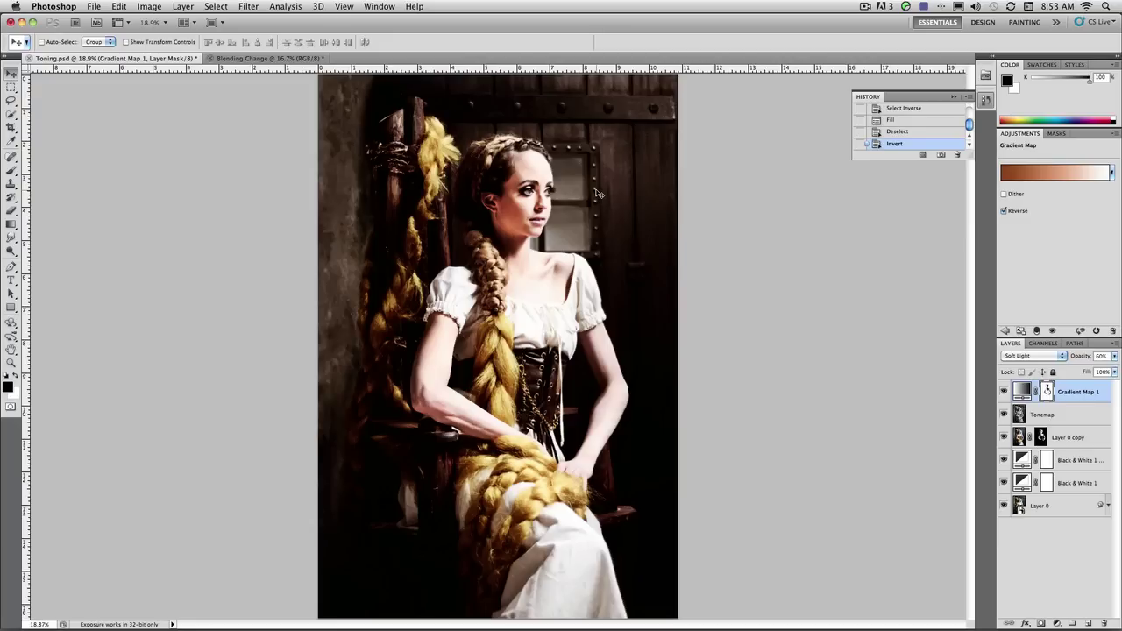
Add a Gradient fill layer above Gradient Map 1, resetting the gradient presets to the defaults and choosing the black-to-white gradient.
click(1058, 621)
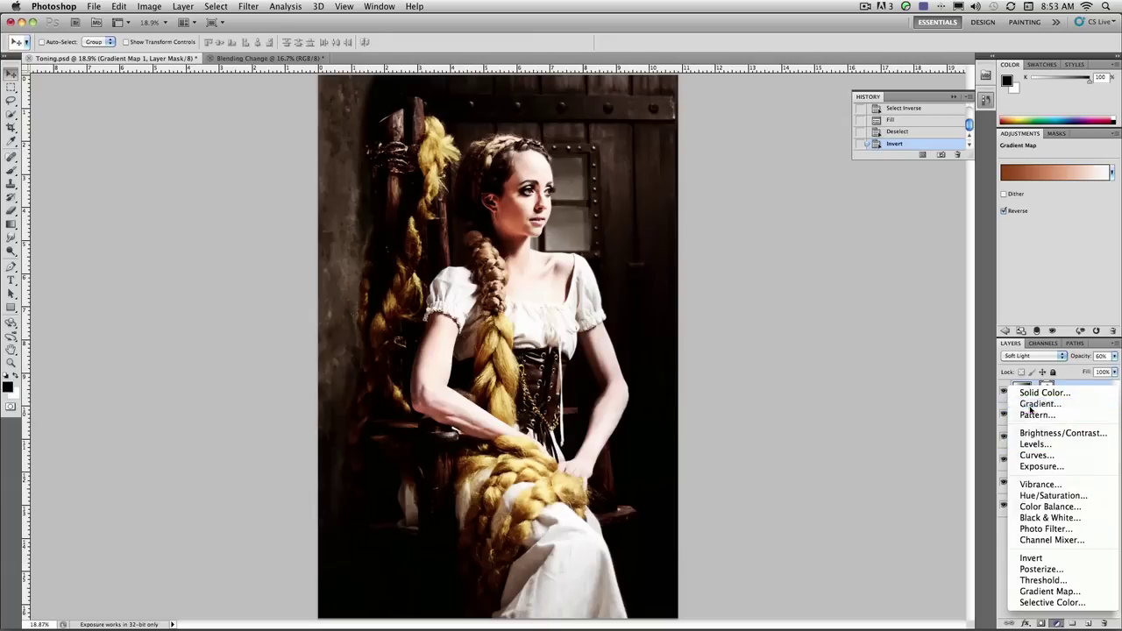
click(1040, 403)
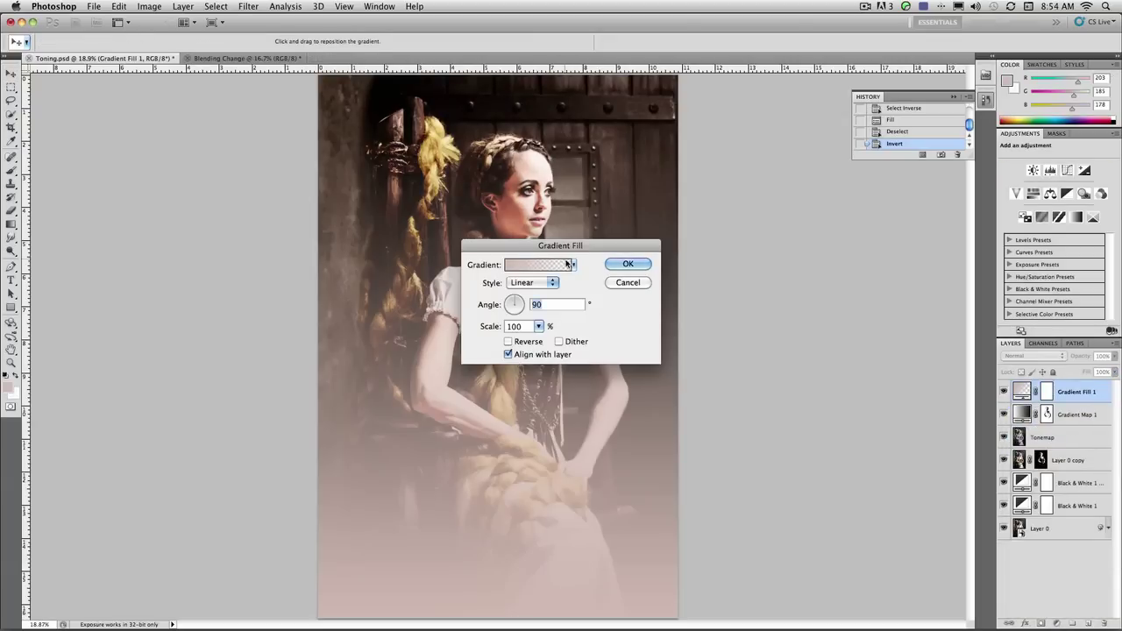
click(574, 265)
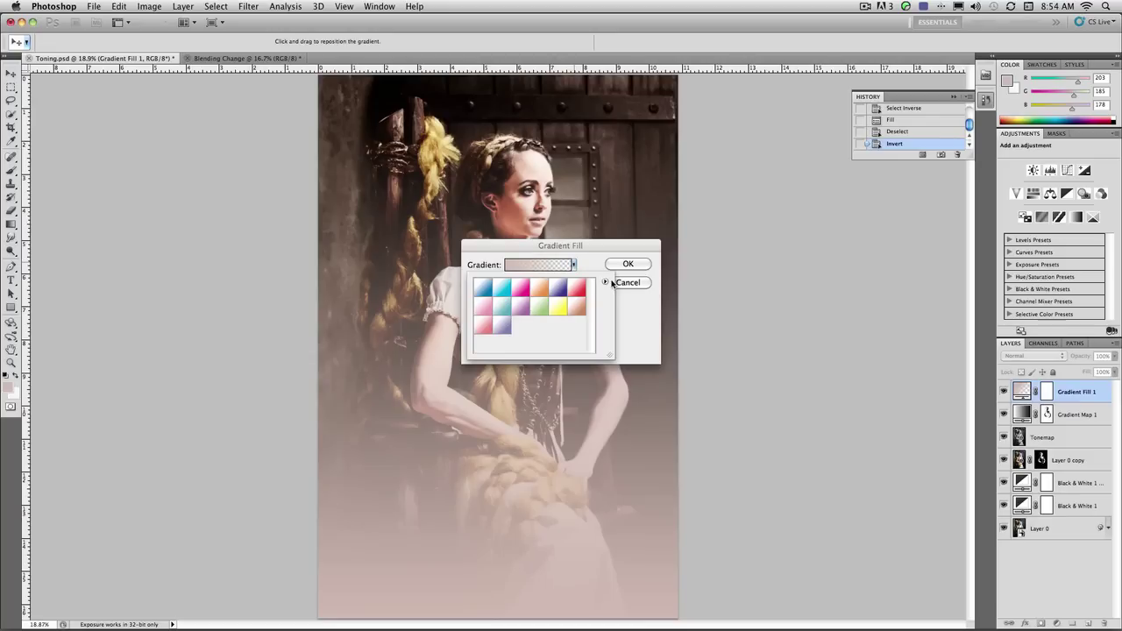
click(605, 281)
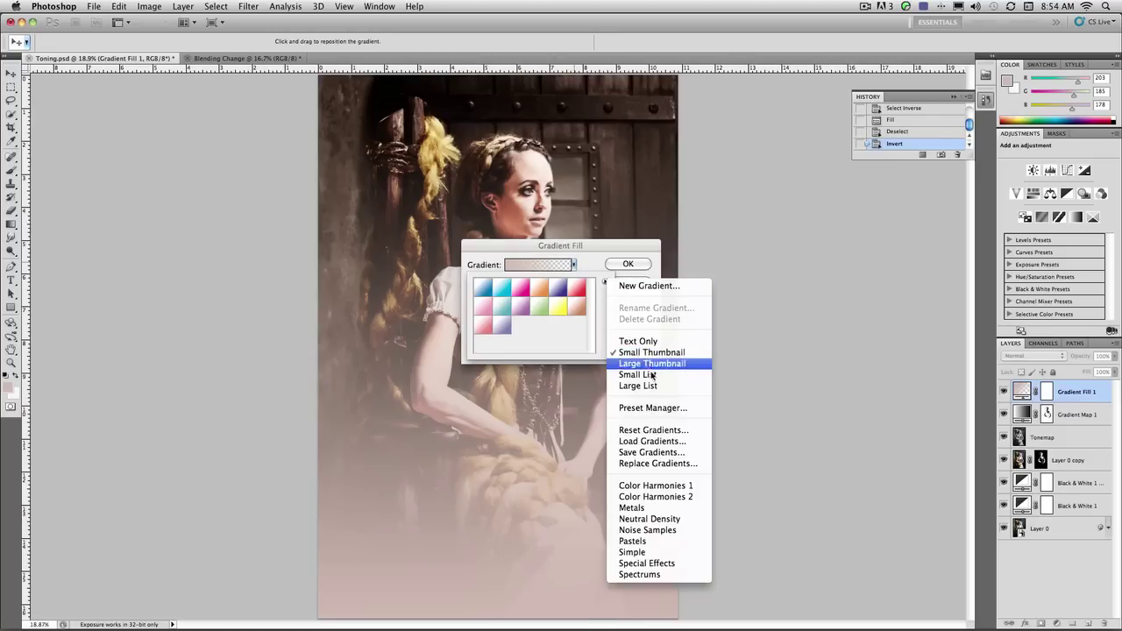
click(652, 429)
click(652, 217)
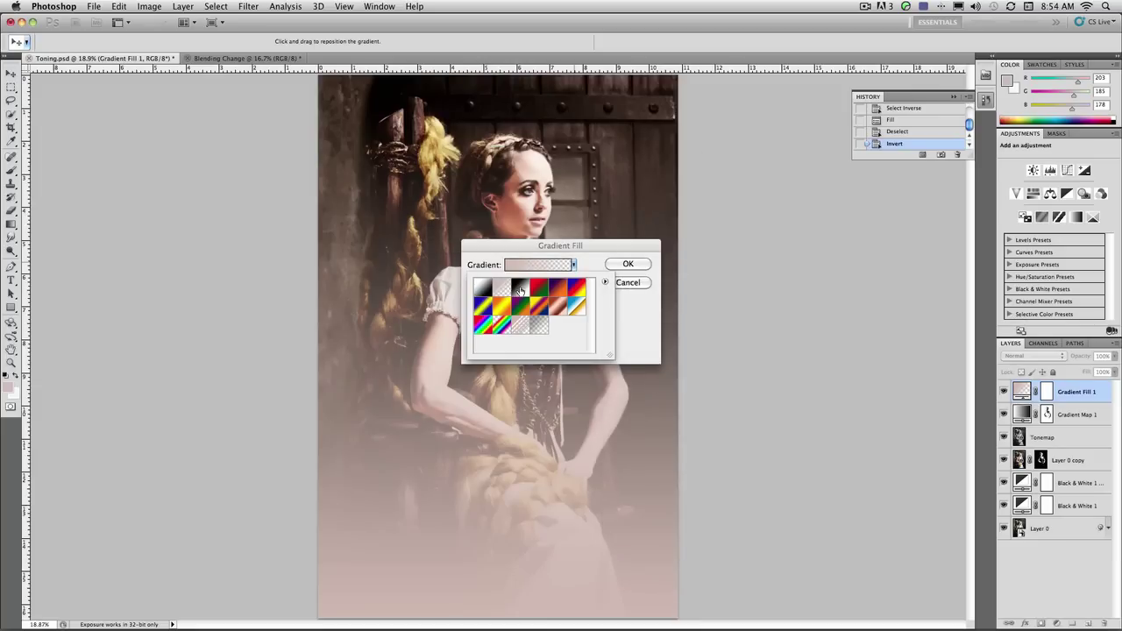
click(519, 290)
click(590, 264)
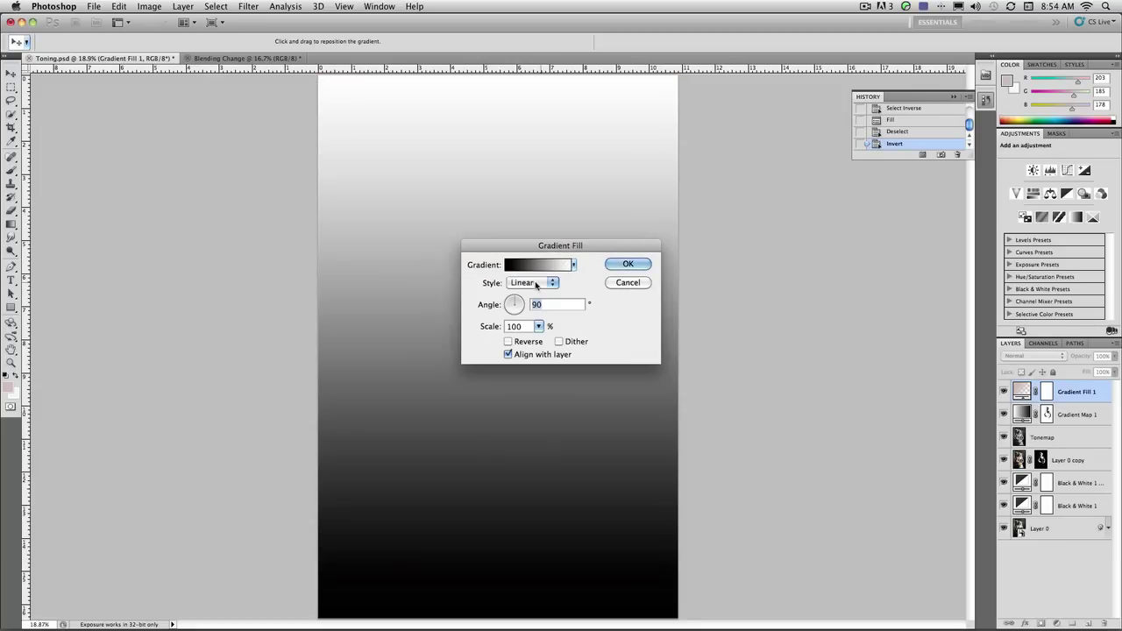
Make the gradient fill Radial and reversed with an angle of -78.11°, and shift its bright centre slightly upward on the portrait.
click(537, 284)
click(535, 296)
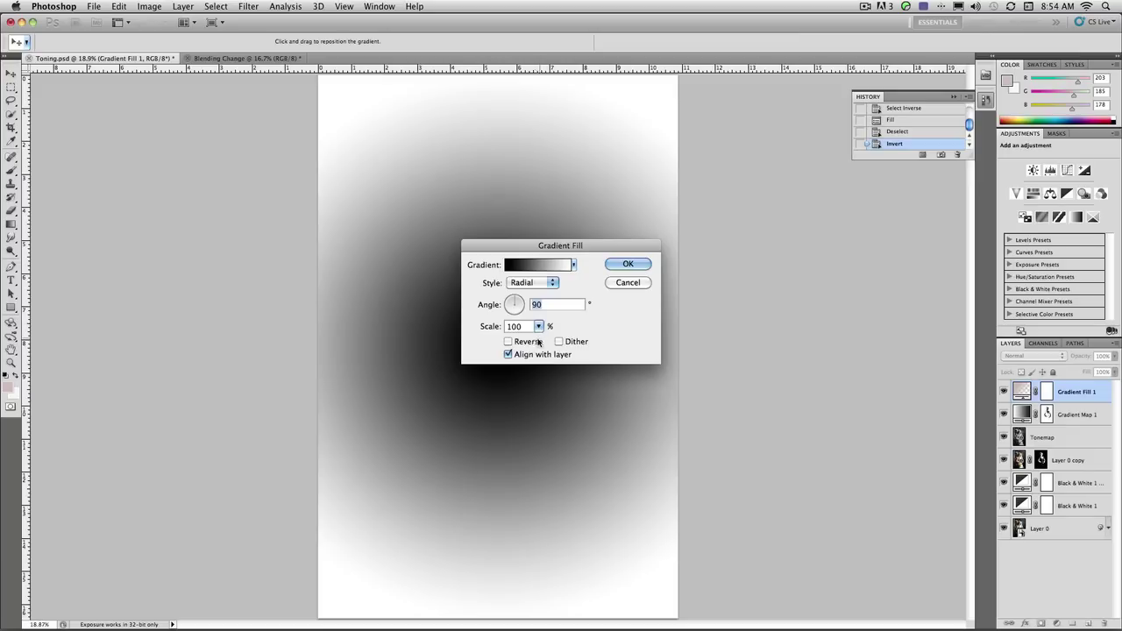
click(536, 342)
drag(603, 251, 865, 248)
drag(779, 299, 779, 316)
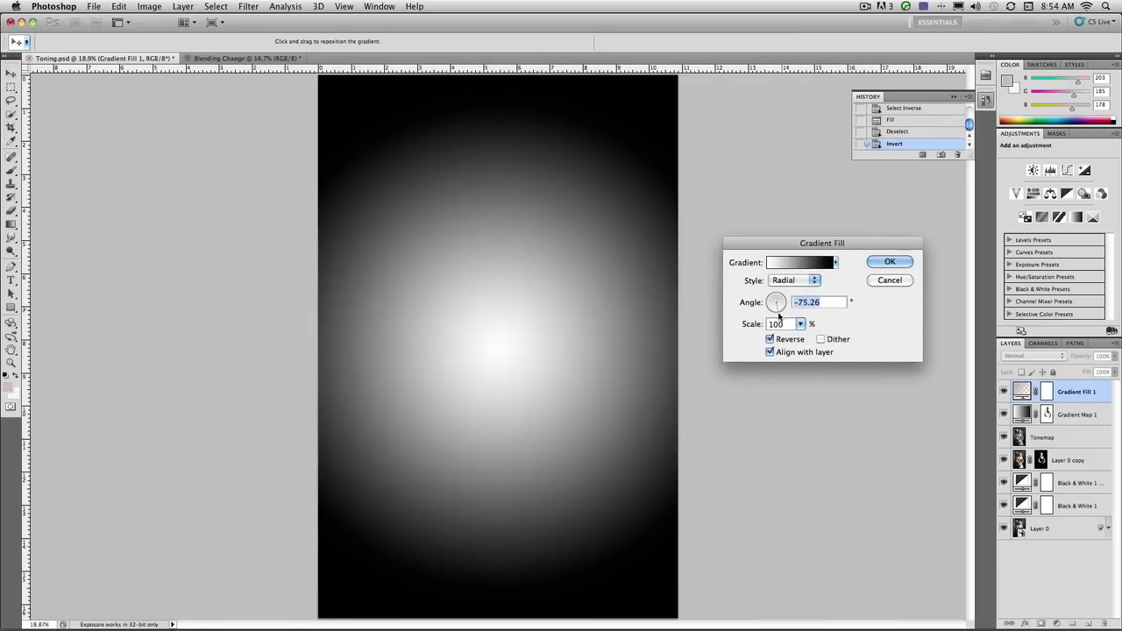
drag(498, 334, 503, 310)
click(891, 263)
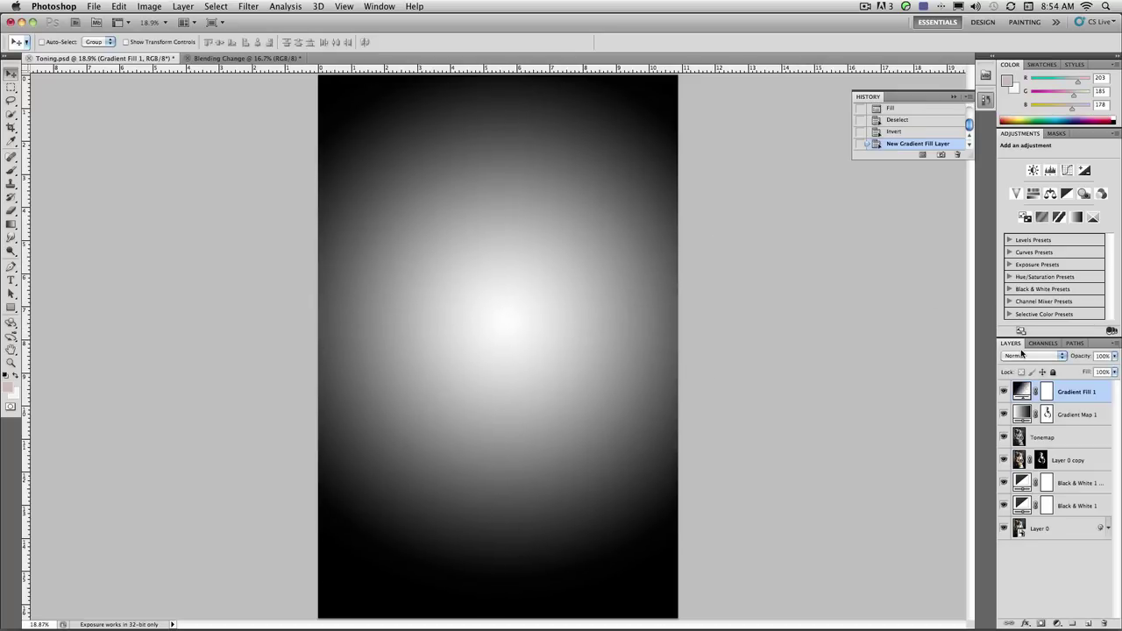
Blend Gradient Fill 1 in Multiply at 41% opacity, with its radial gradient rescaled and re-centred higher over the woman's upper body.
click(1032, 357)
click(1032, 389)
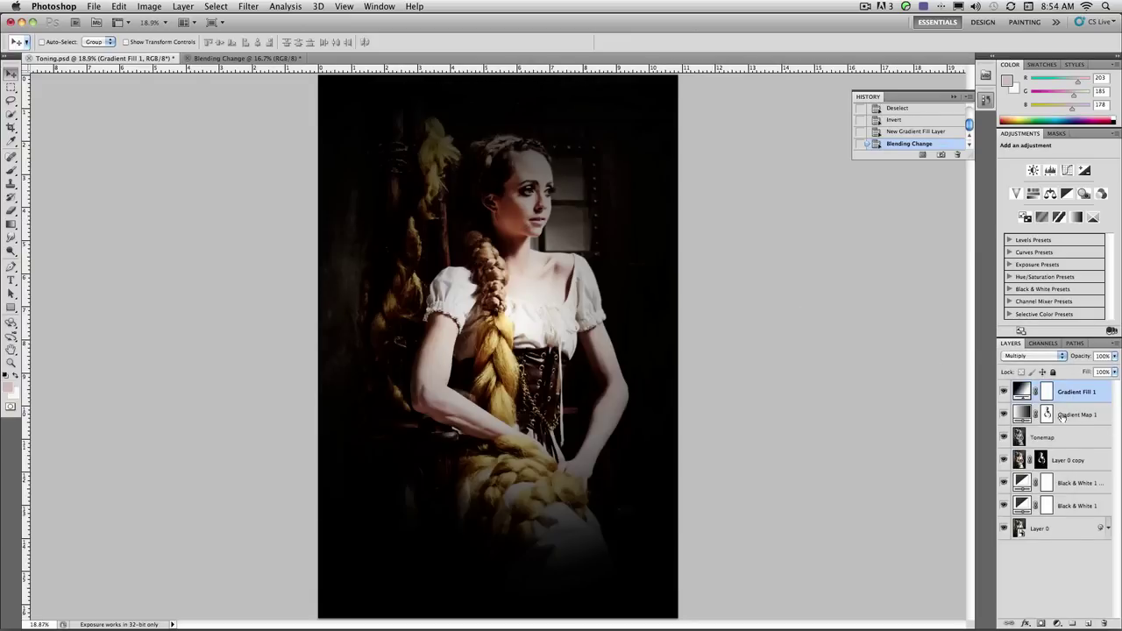
double_click(1026, 396)
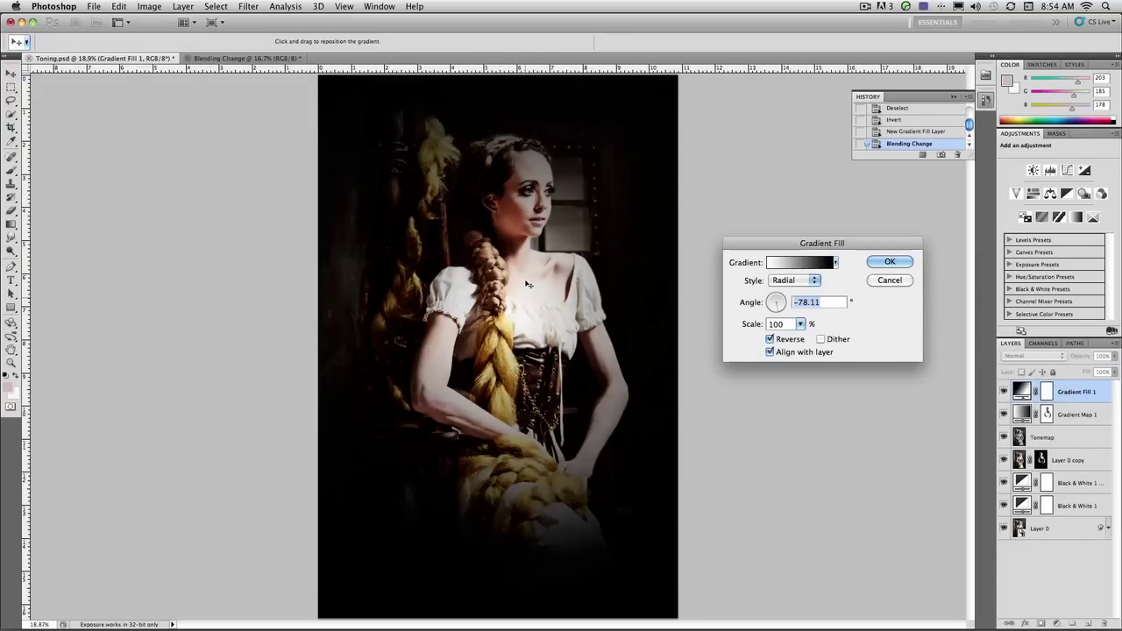
drag(529, 284, 530, 254)
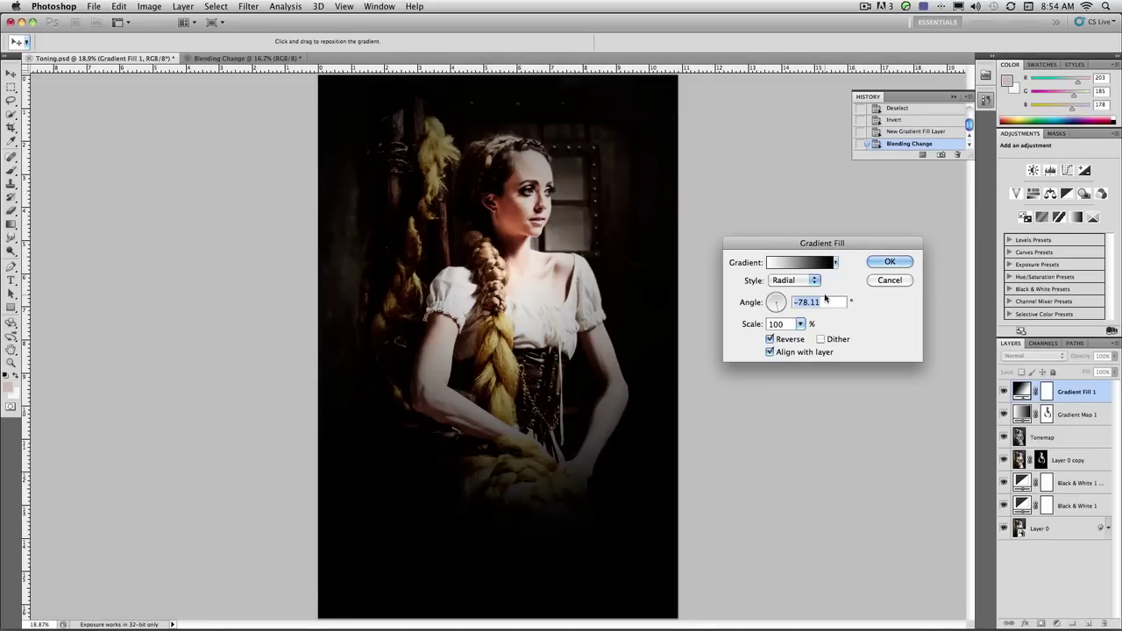
drag(800, 323, 818, 339)
key(Return)
drag(1114, 356, 1076, 373)
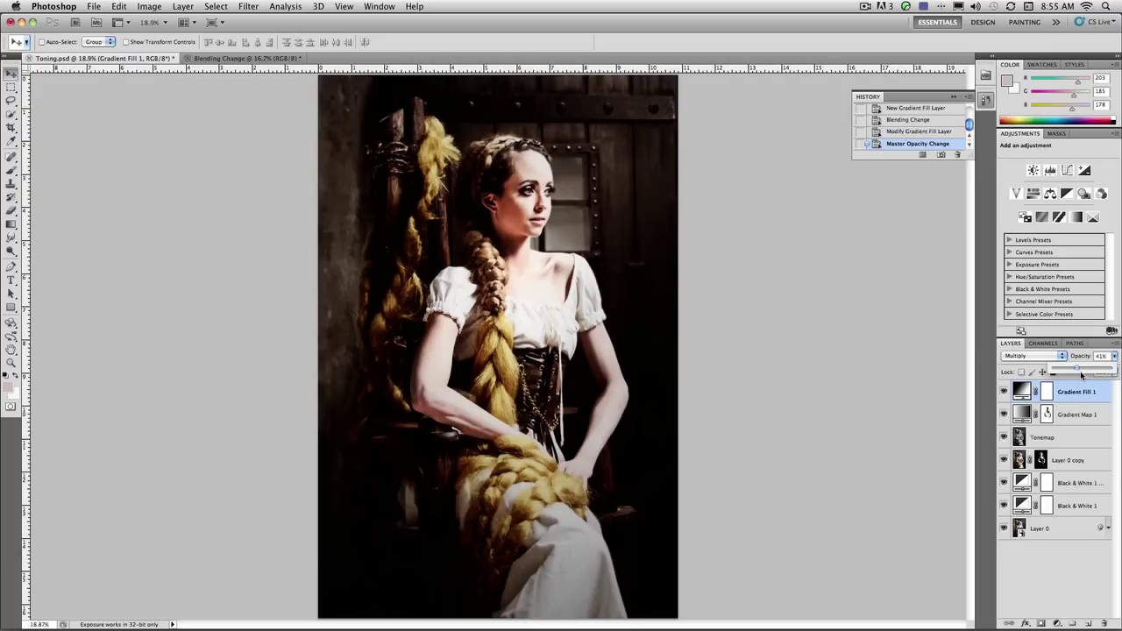
drag(1081, 375, 1080, 372)
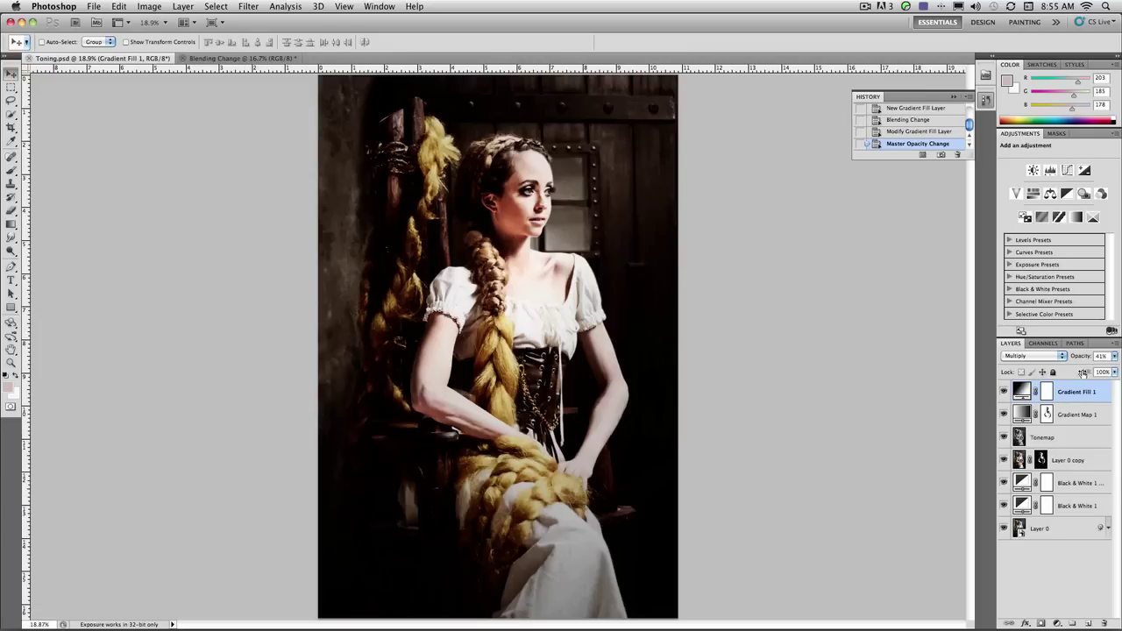
Duplicate the current history state as a new document showing only Layer 0, and place it beside Toning.psd in a 2 Up layout.
click(923, 155)
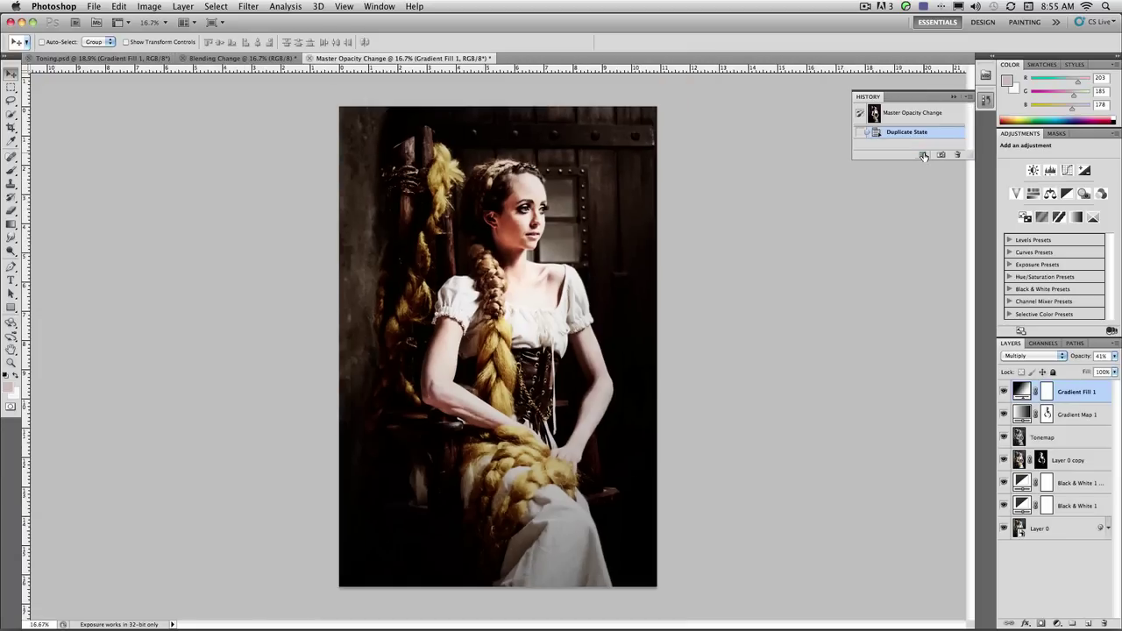
drag(1004, 392, 1004, 508)
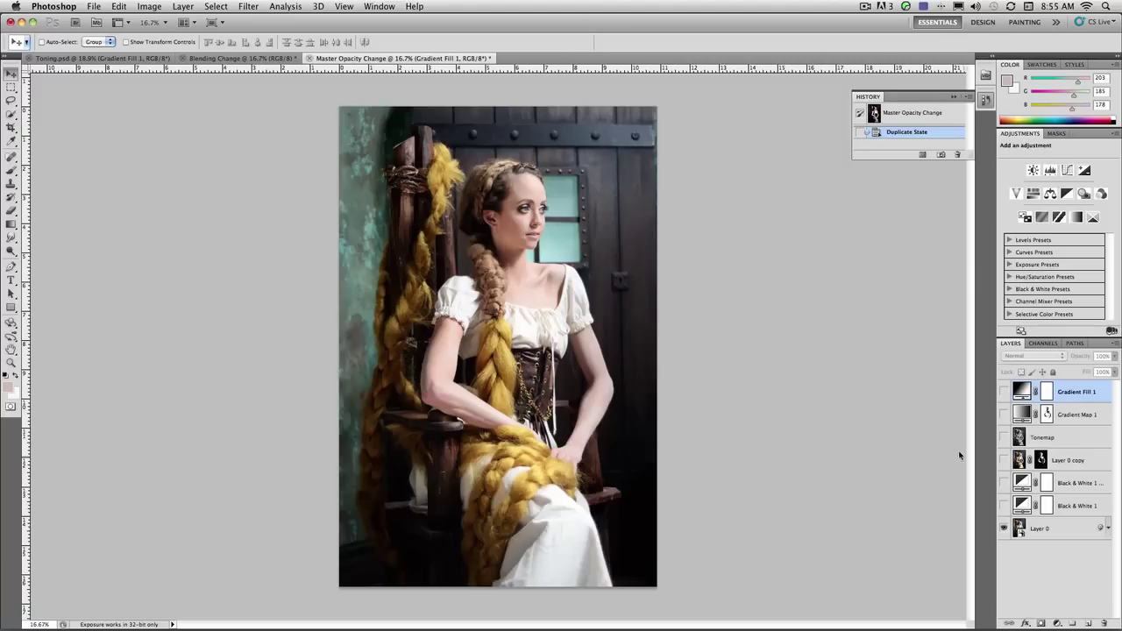
click(187, 22)
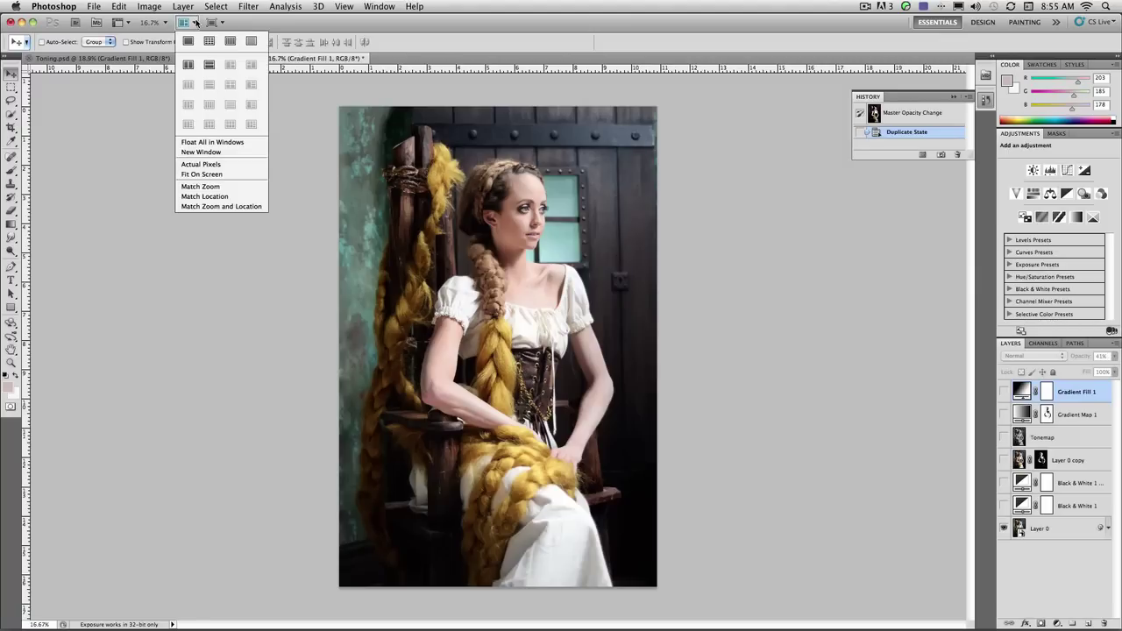
click(189, 66)
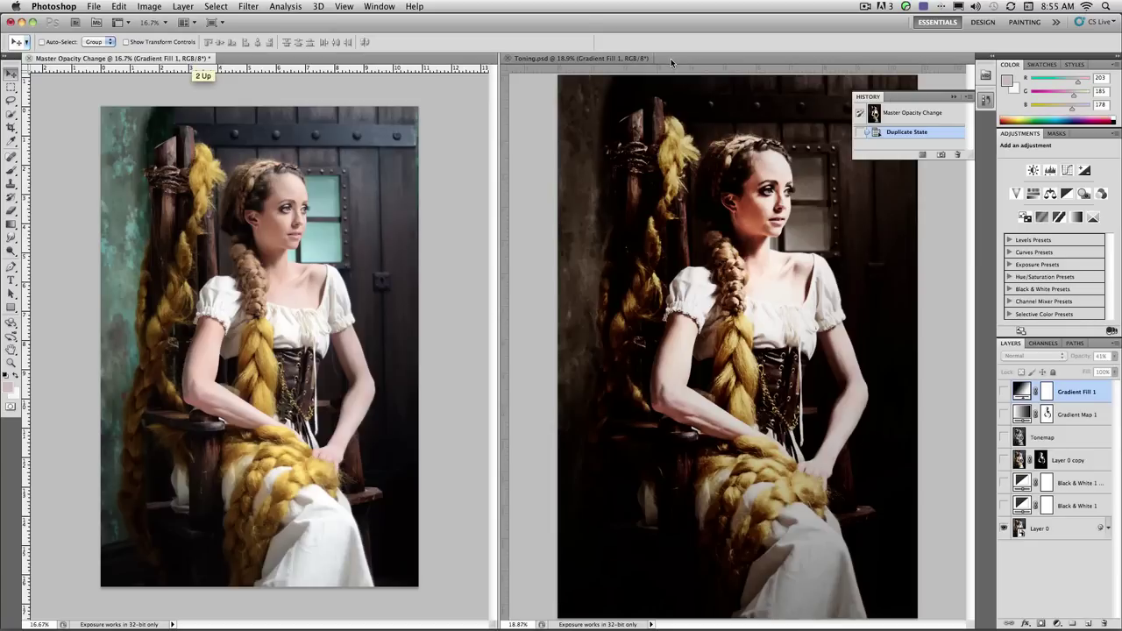
Fit the untoned duplicate to its window, collapse the History panel, and make Toning.psd the active document for a side-by-side comparison.
key(super+0)
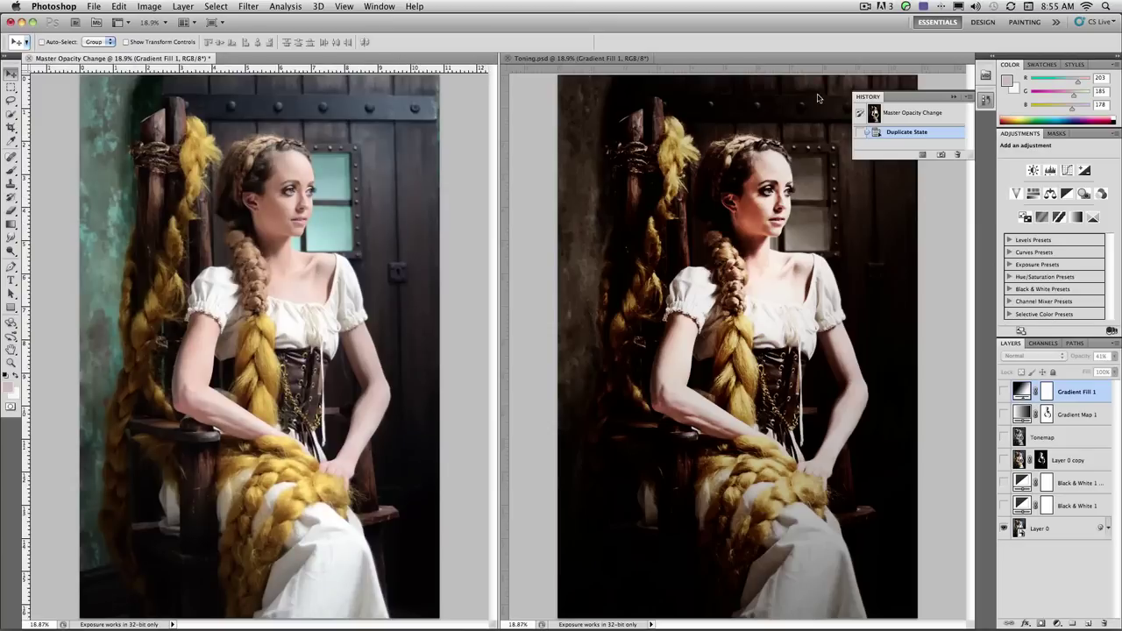
click(962, 97)
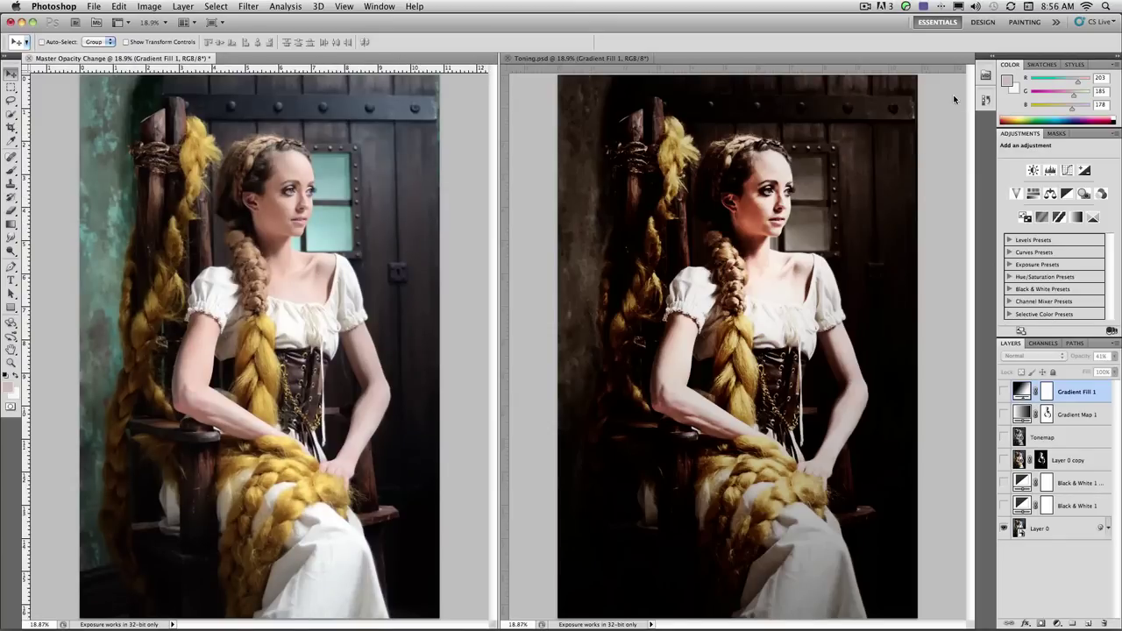
click(564, 58)
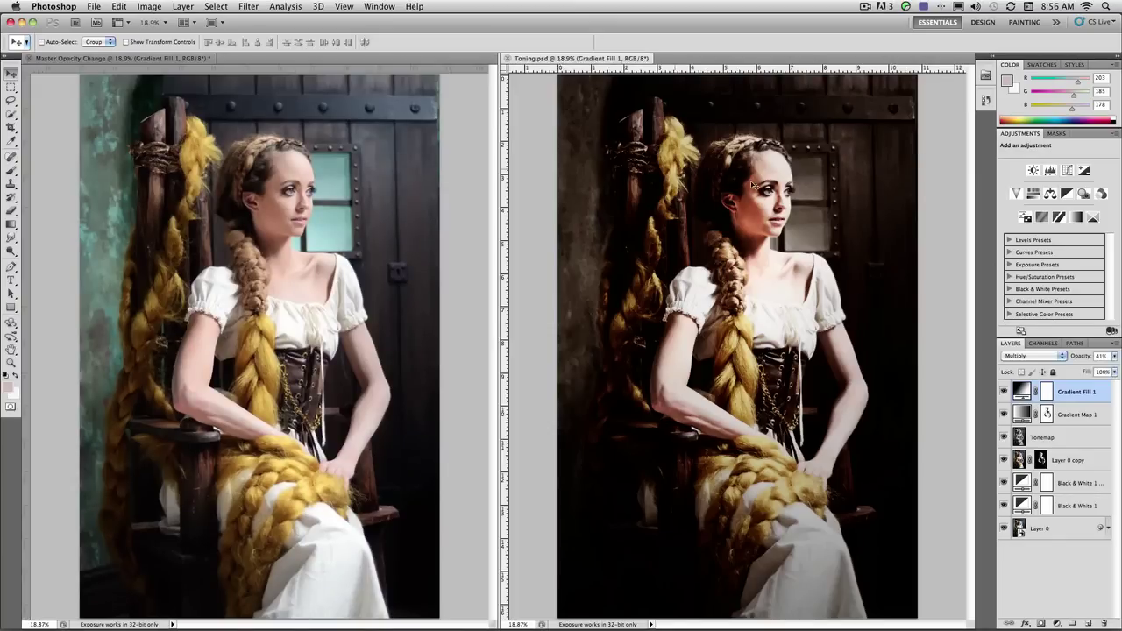